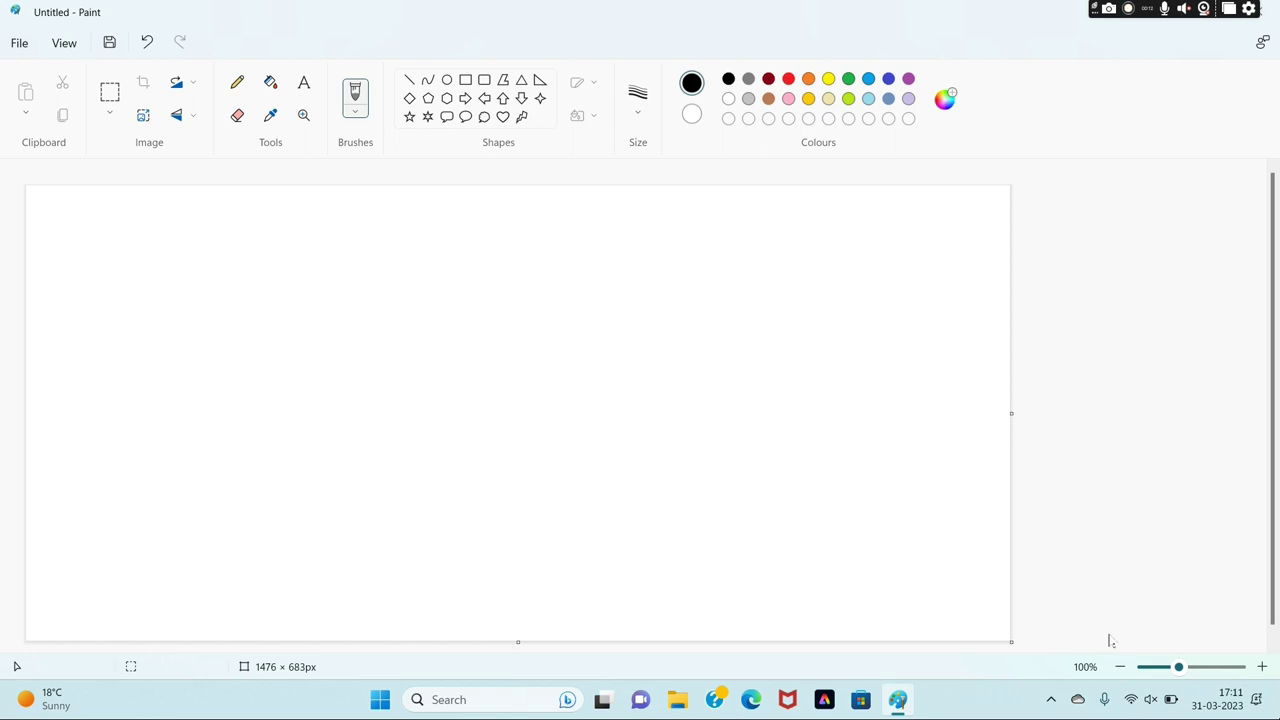
Narrow the canvas to about 1430 px and draw a red circle outline about 296 × 273 px near its centre.
{"action": "left_click_drag", "start_coordinate": [1010, 413], "coordinate": [980, 420]}
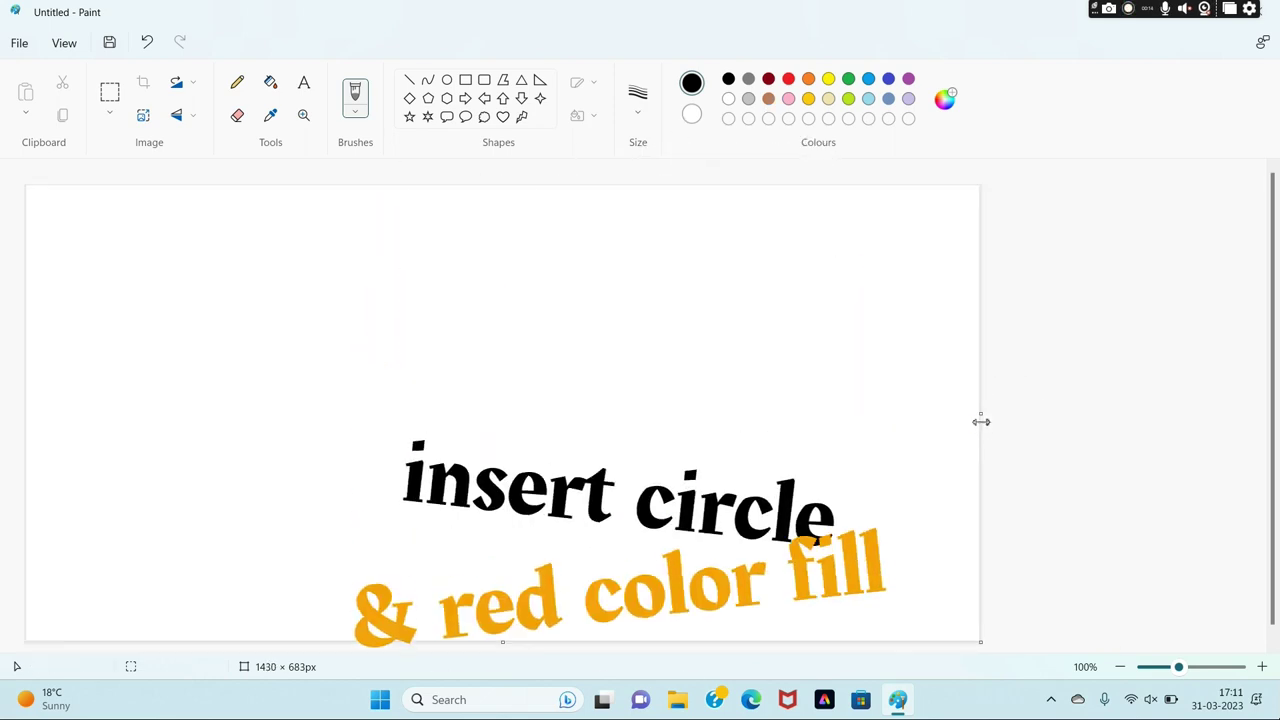
{"action": "left_click", "coordinate": [788, 79]}
{"action": "left_click", "coordinate": [447, 81]}
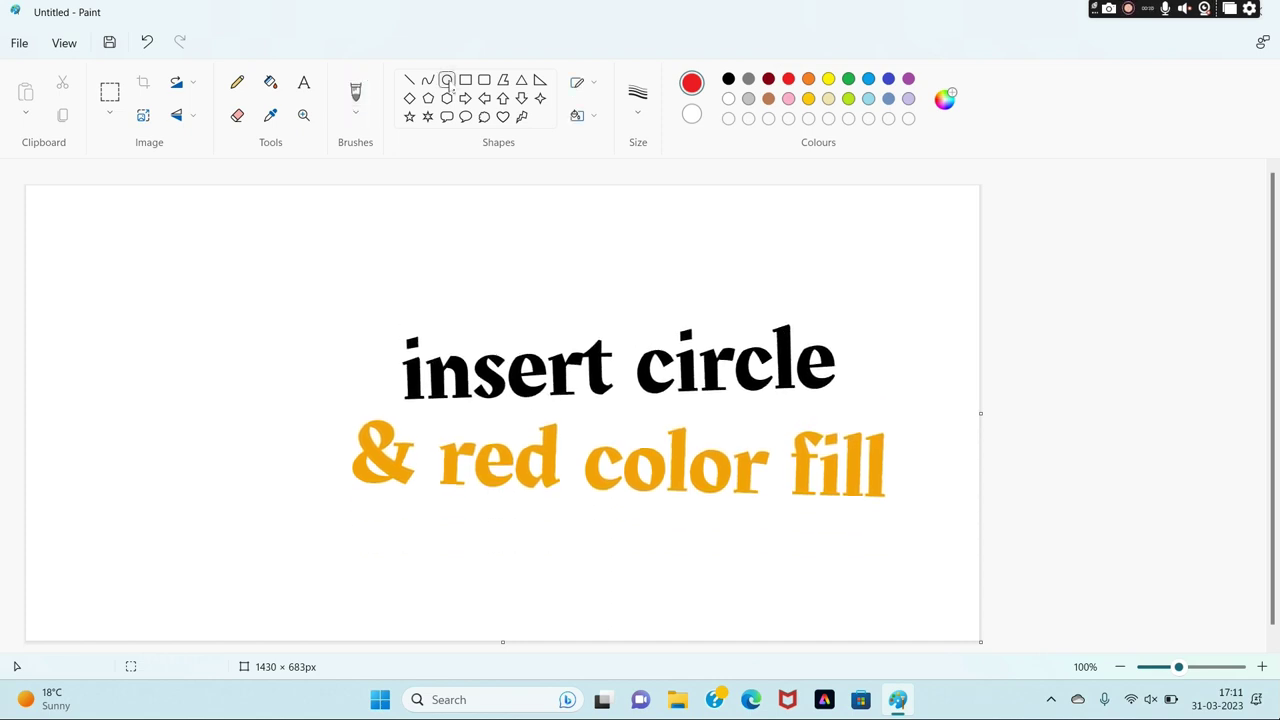
{"action": "left_click_drag", "start_coordinate": [347, 351], "coordinate": [543, 532]}
{"action": "left_click_drag", "start_coordinate": [449, 449], "coordinate": [491, 411]}
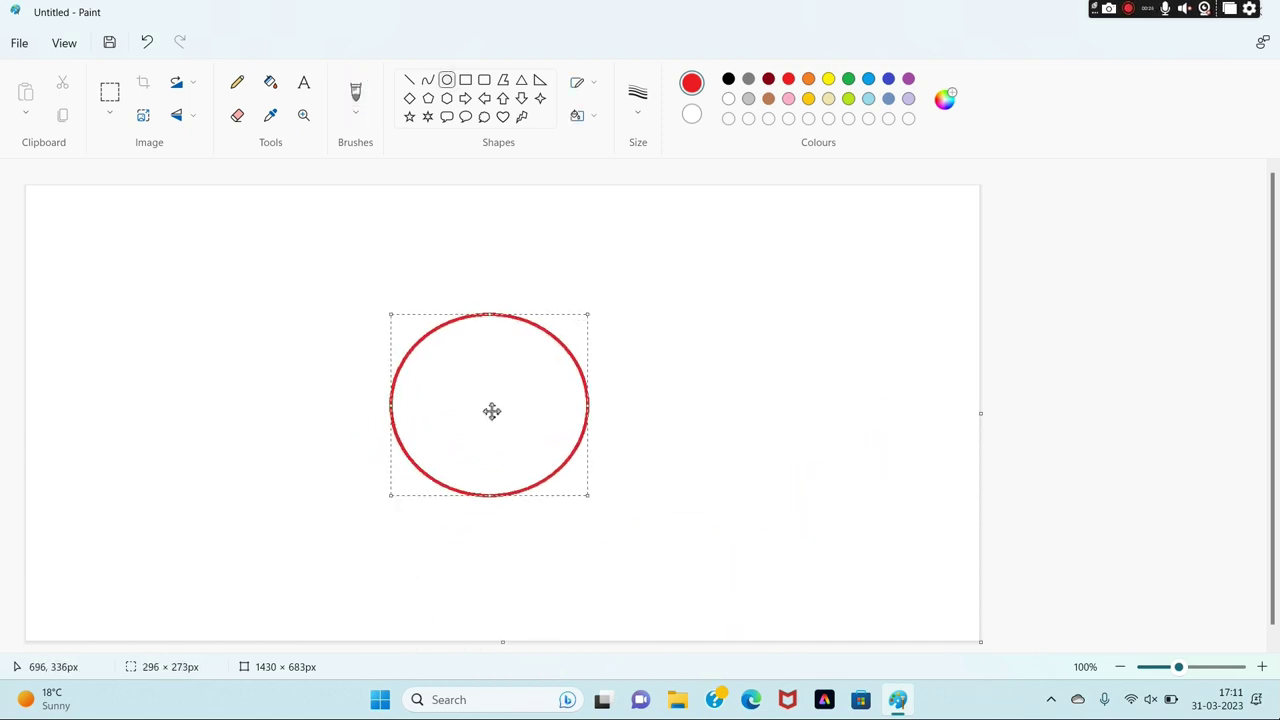
Give the circle a solid fill and choose red as its fill colour.
{"action": "left_click", "coordinate": [580, 116]}
{"action": "left_click", "coordinate": [641, 189]}
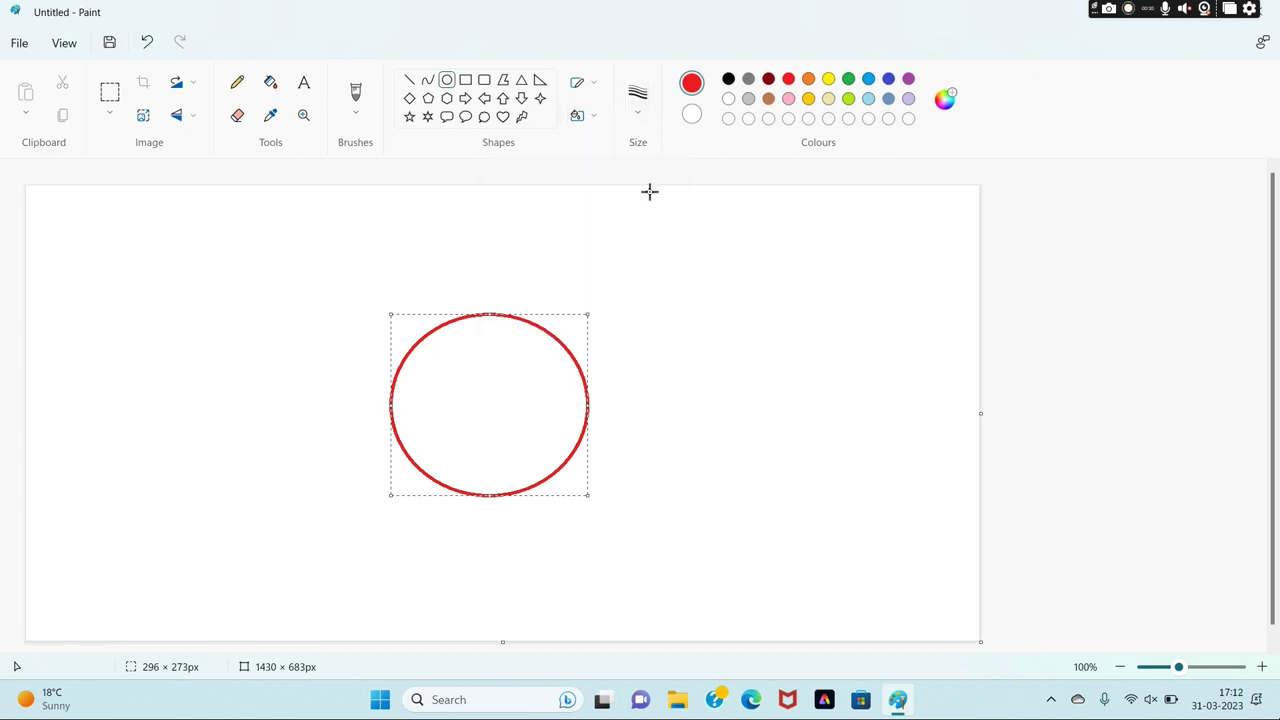
{"action": "left_click", "coordinate": [691, 113]}
{"action": "left_click", "coordinate": [768, 79]}
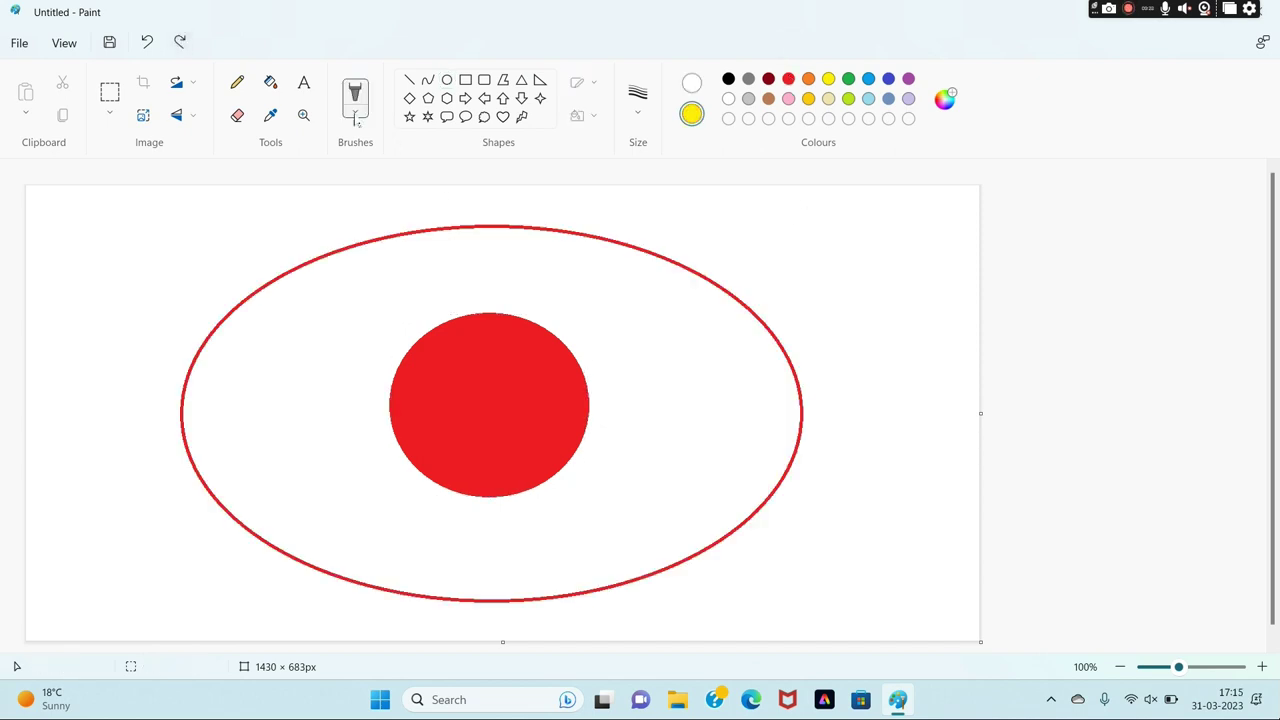
Fill the area between the red circle and the large ellipse outline with yellow.
{"action": "left_click", "coordinate": [270, 82]}
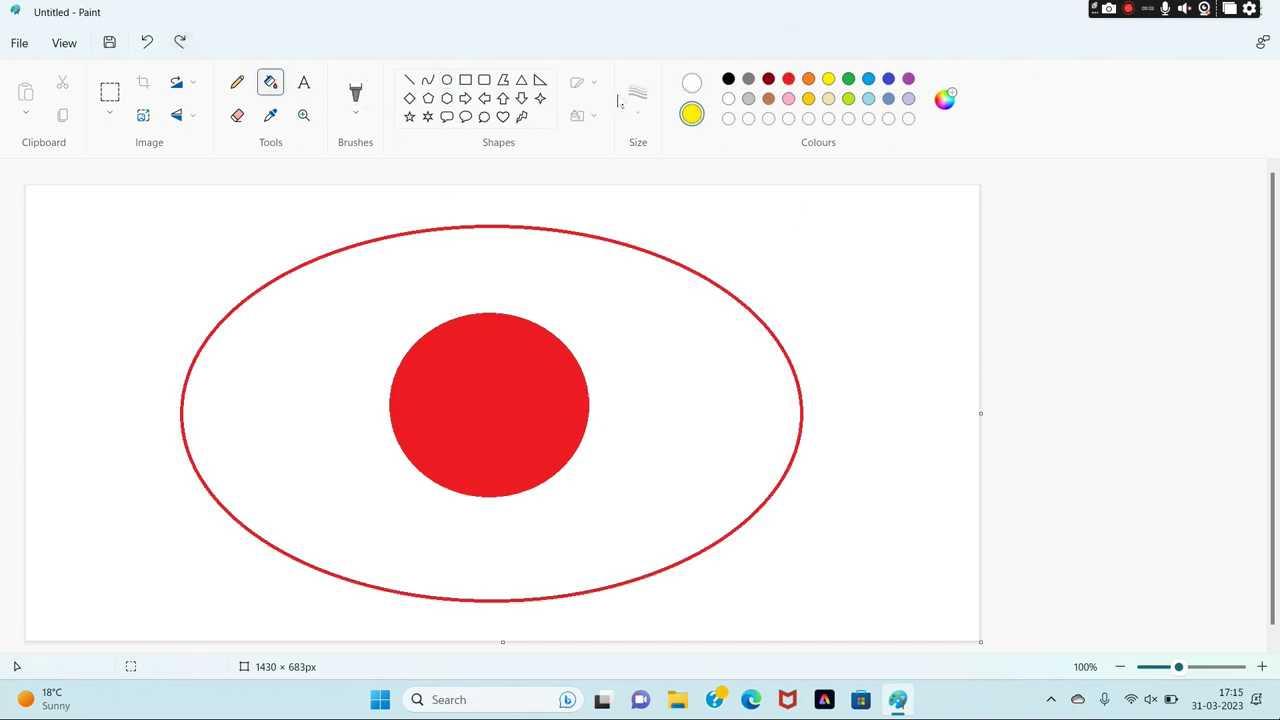
{"action": "left_click", "coordinate": [509, 414]}
{"action": "left_click", "coordinate": [146, 42]}
{"action": "left_click", "coordinate": [691, 85]}
{"action": "left_click", "coordinate": [828, 80]}
{"action": "left_click", "coordinate": [671, 378]}
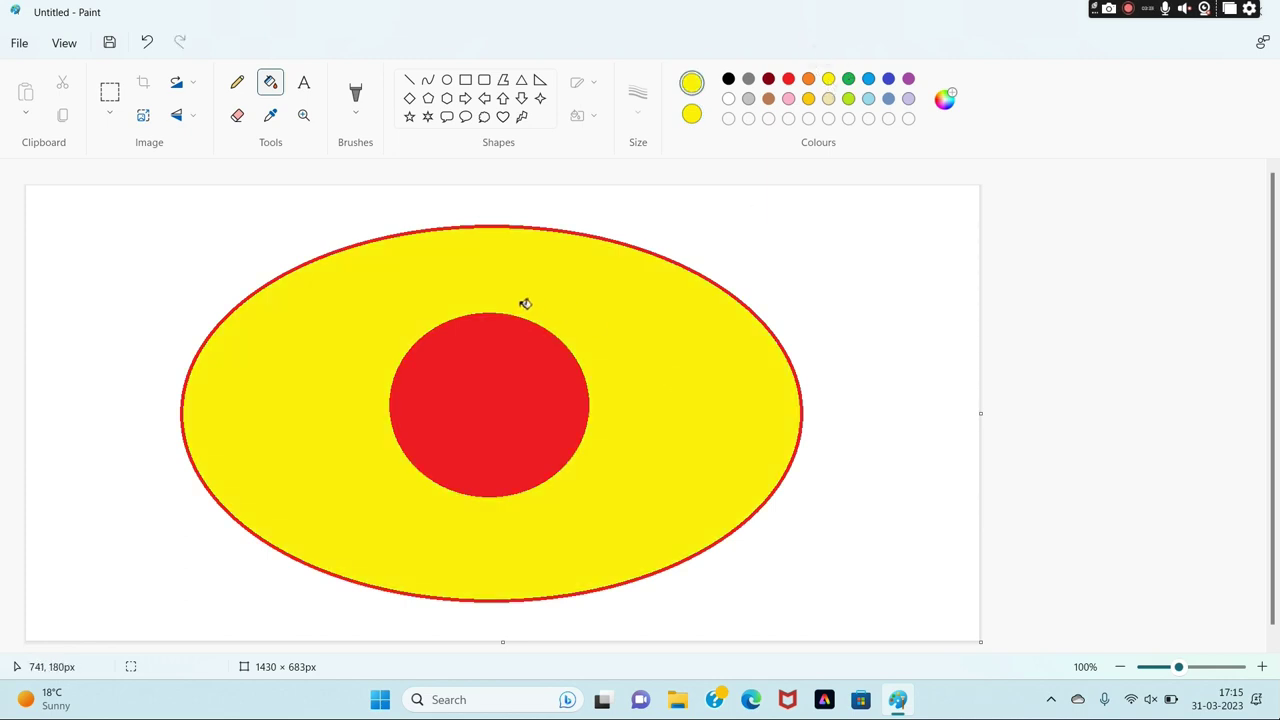
Fill the centre circle with white and the background outside the ellipse with orange.
{"action": "left_click", "coordinate": [728, 98]}
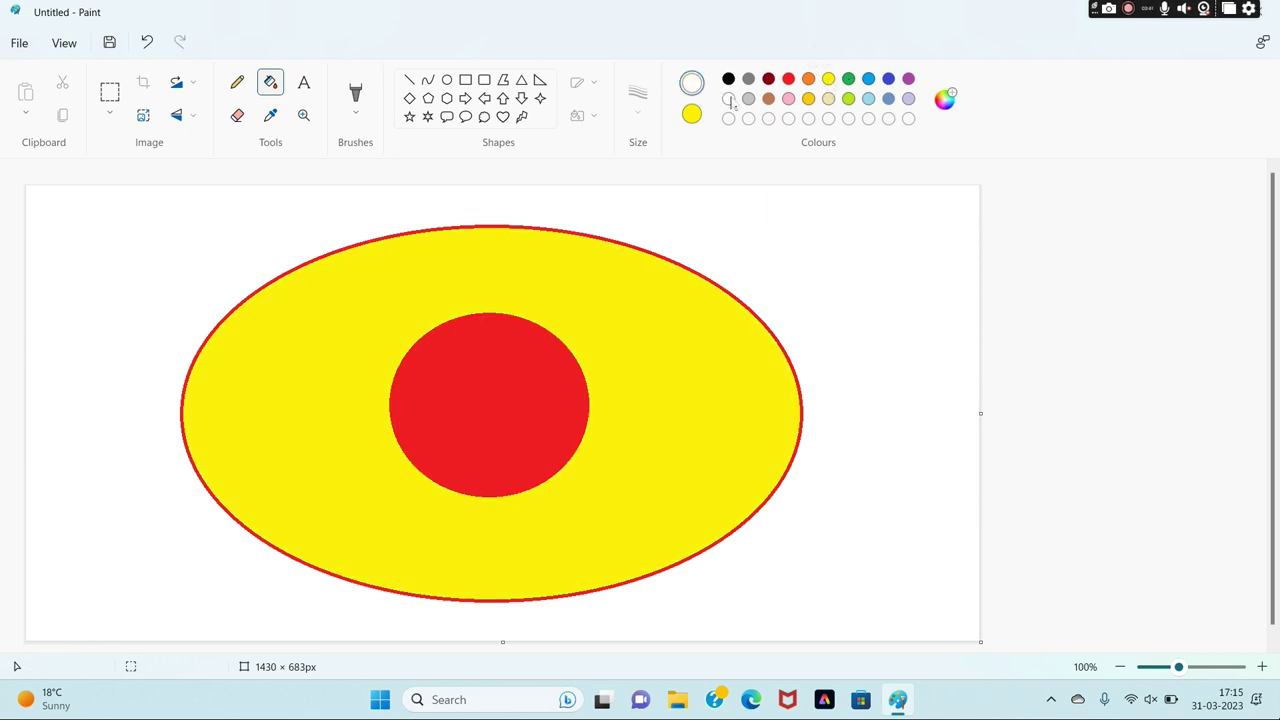
{"action": "left_click", "coordinate": [522, 388]}
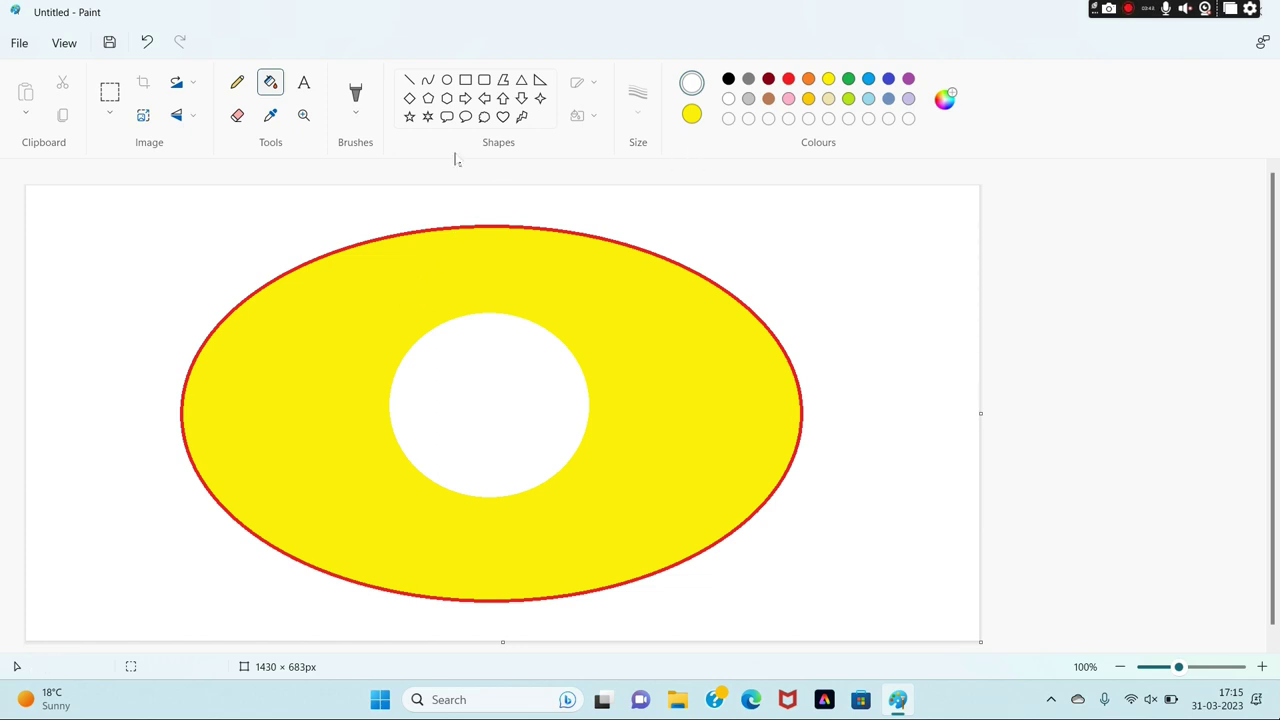
{"action": "left_click", "coordinate": [808, 78]}
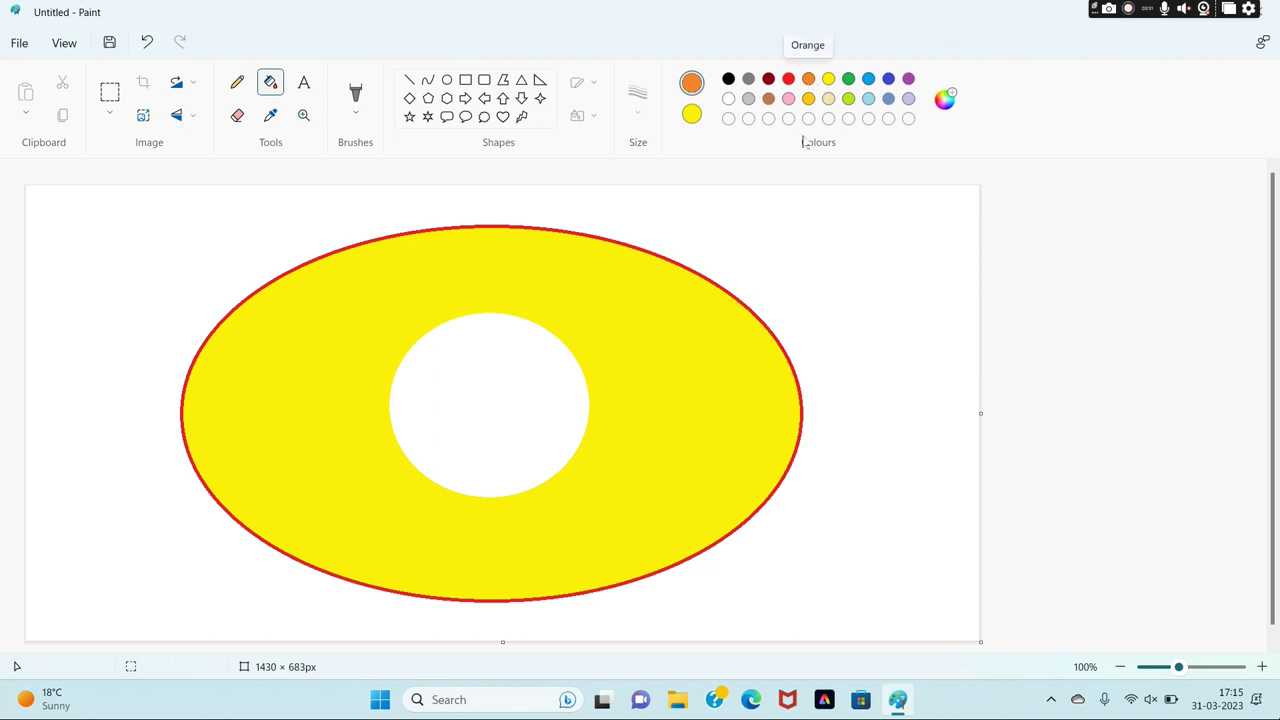
{"action": "left_click", "coordinate": [804, 348]}
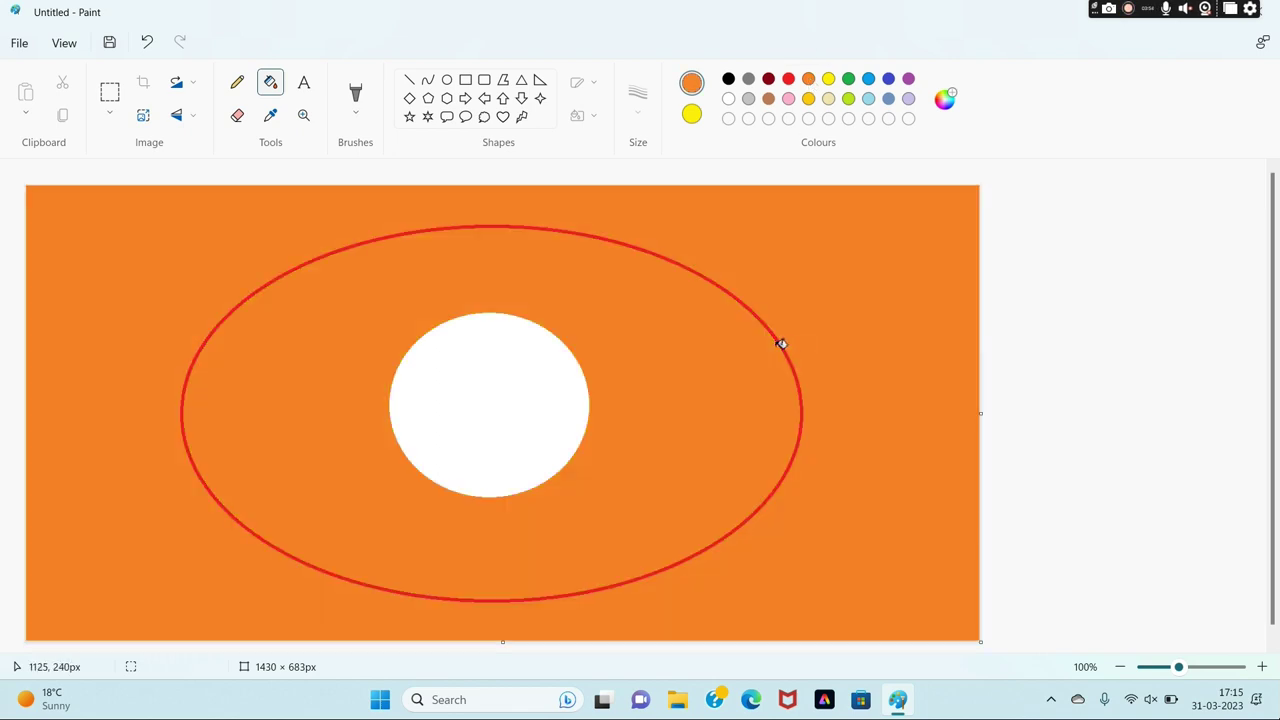
Recolour the red outline of the yellow ellipse to orange.
{"action": "left_click", "coordinate": [778, 343]}
{"action": "left_click", "coordinate": [147, 42]}
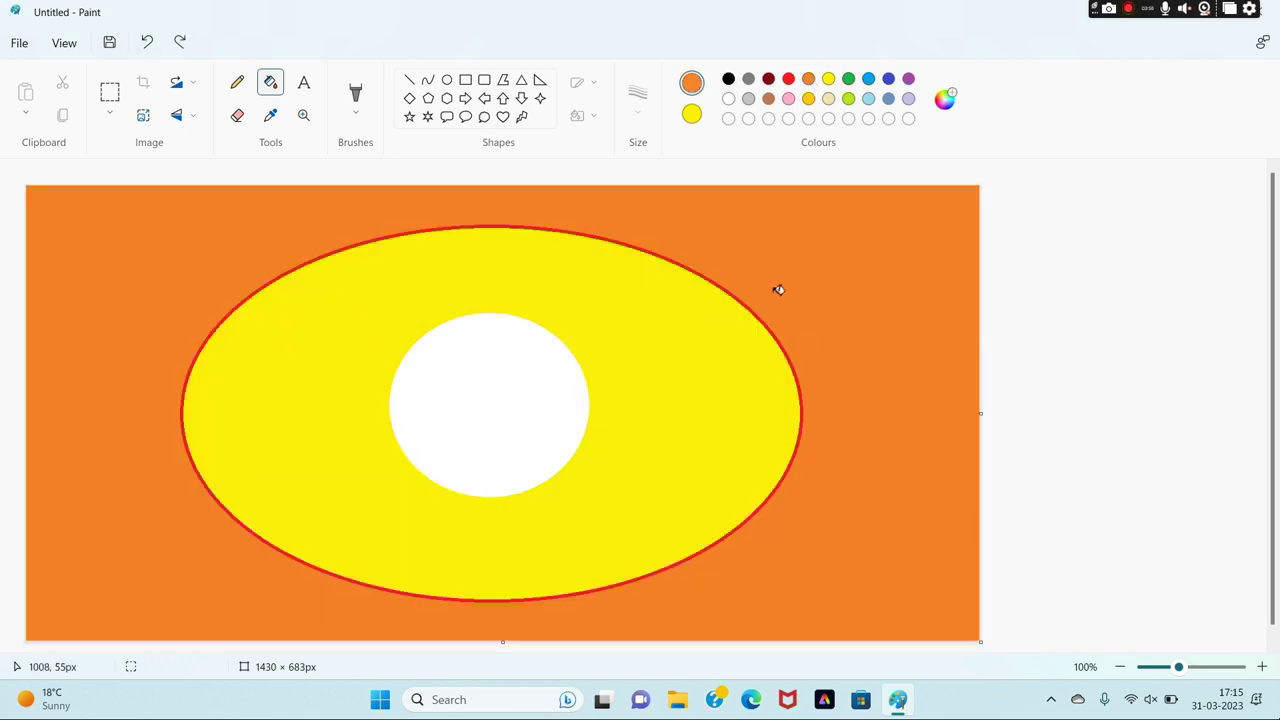
{"action": "left_click", "coordinate": [786, 343]}
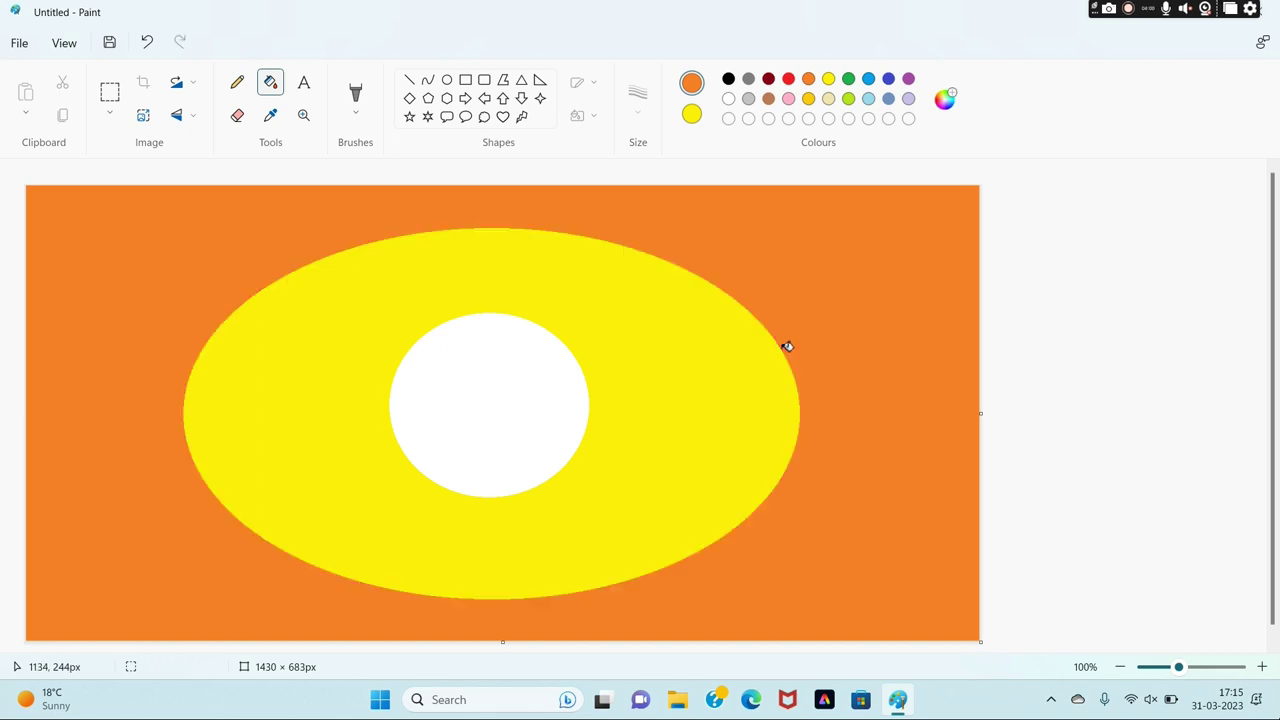
Draw an unfilled, red-outlined ellipse about 1205 × 680 px around the yellow one and fill the area outside it with red.
{"action": "left_click", "coordinate": [446, 80]}
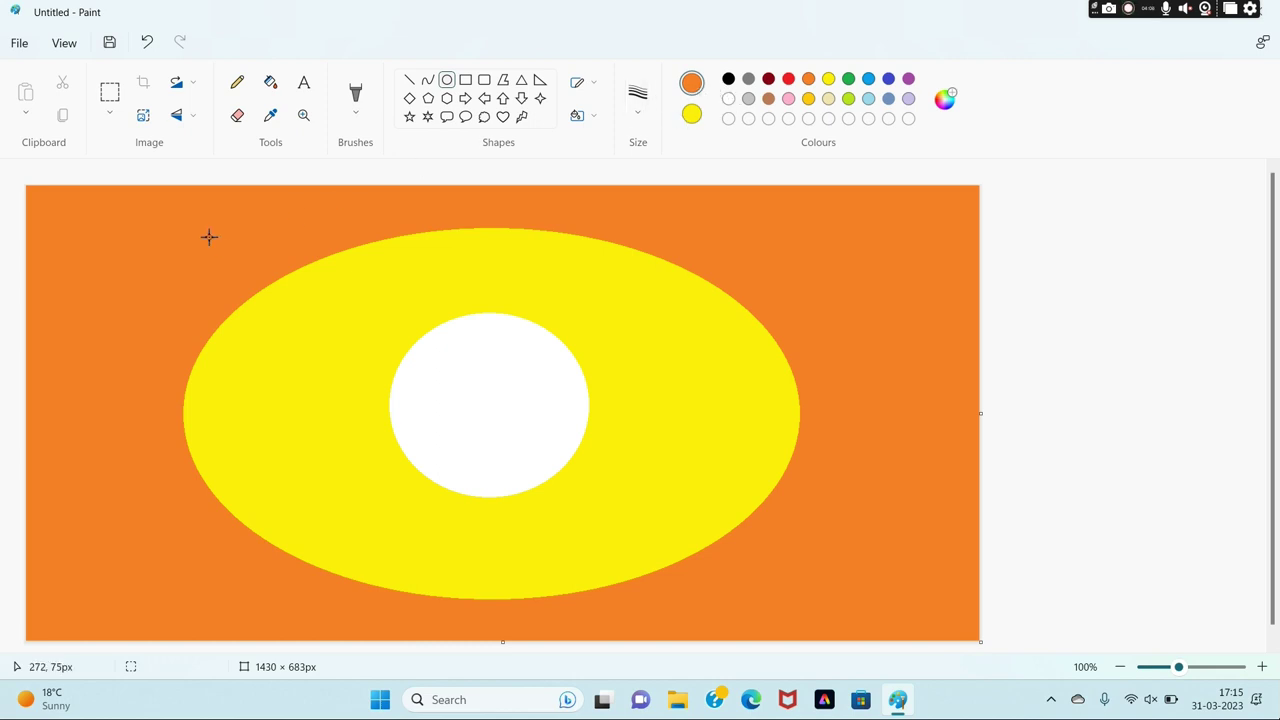
{"action": "left_click_drag", "start_coordinate": [152, 216], "coordinate": [952, 641]}
{"action": "left_click_drag", "start_coordinate": [713, 450], "coordinate": [606, 377]}
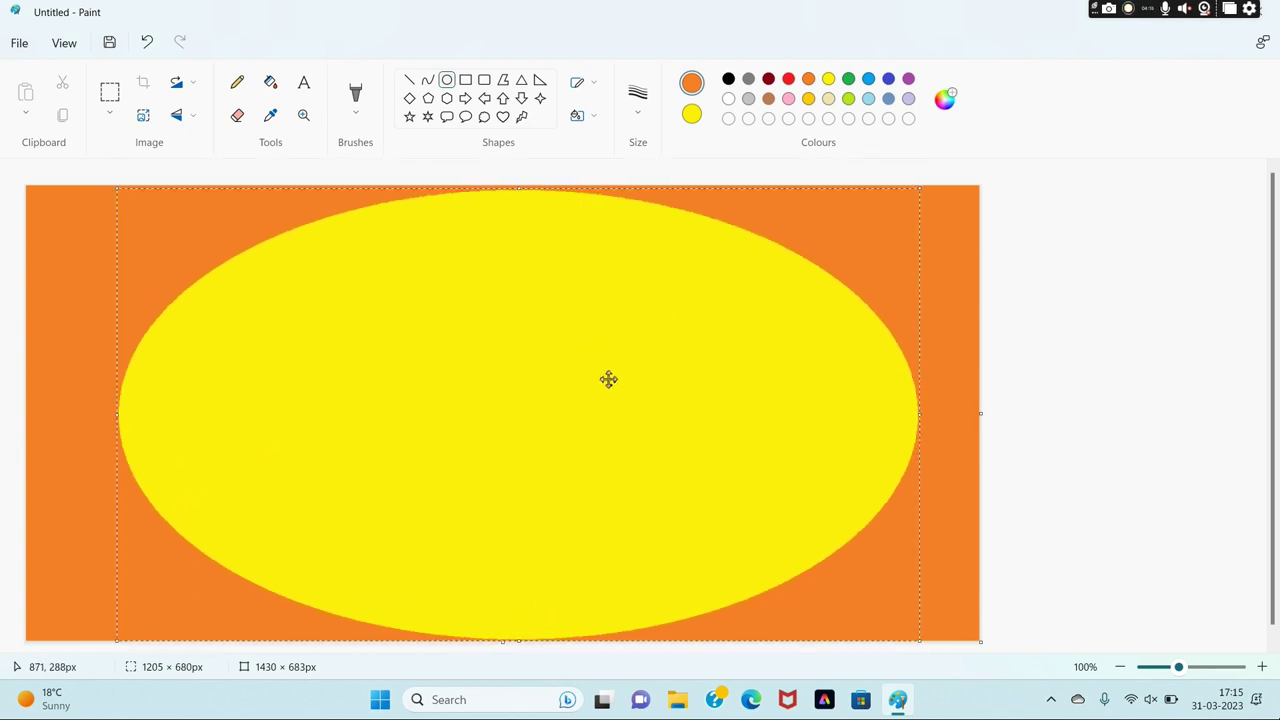
{"action": "left_click", "coordinate": [580, 115]}
{"action": "left_click", "coordinate": [632, 156]}
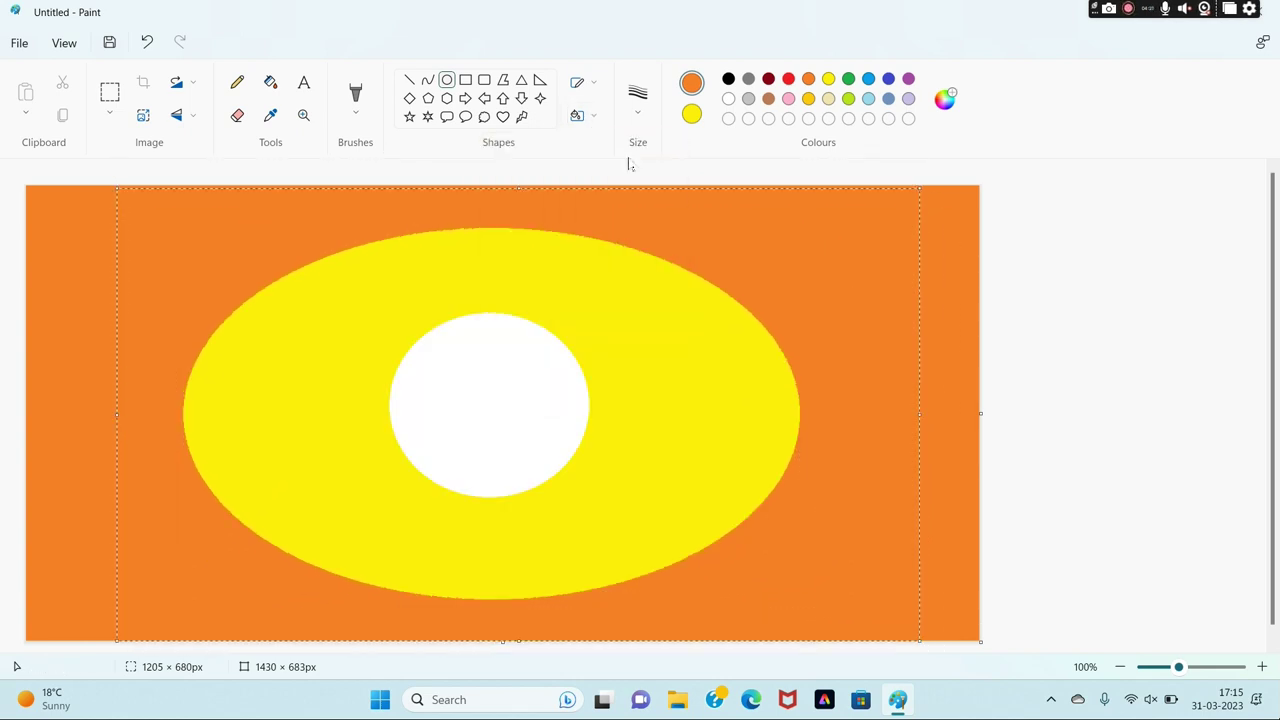
{"action": "left_click", "coordinate": [788, 80]}
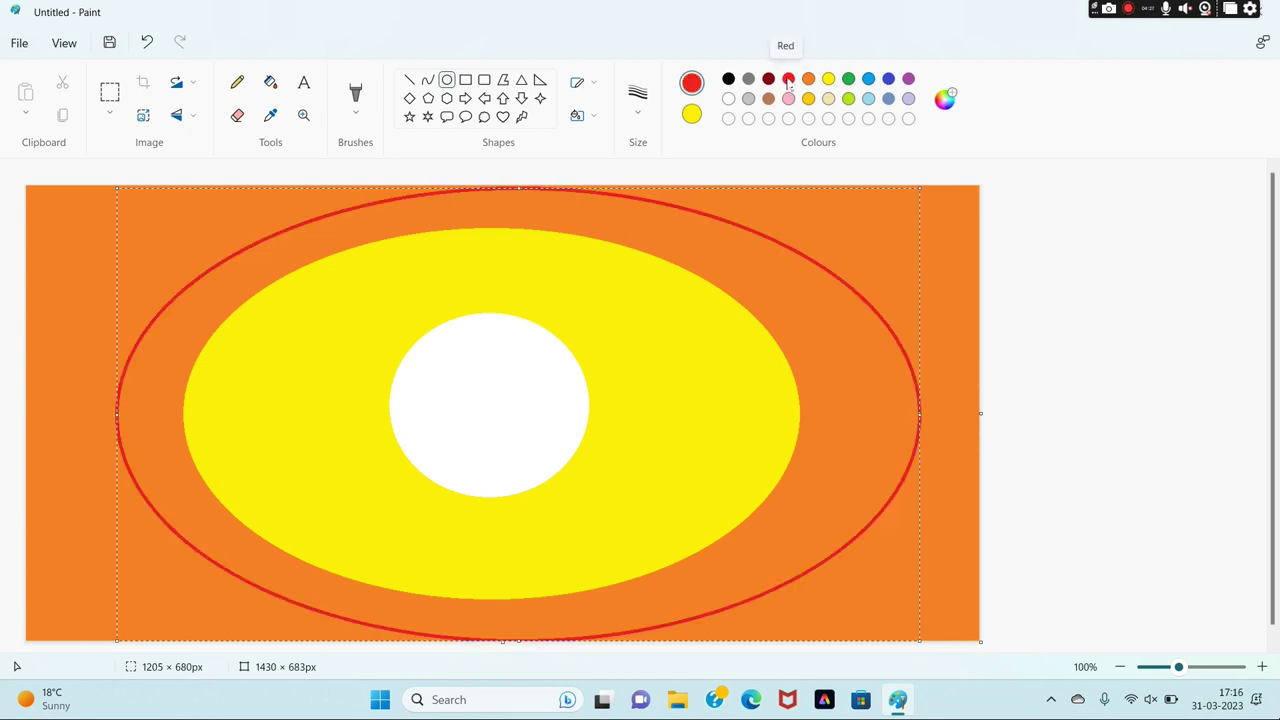
{"action": "left_click", "coordinate": [270, 82]}
{"action": "left_click", "coordinate": [147, 243]}
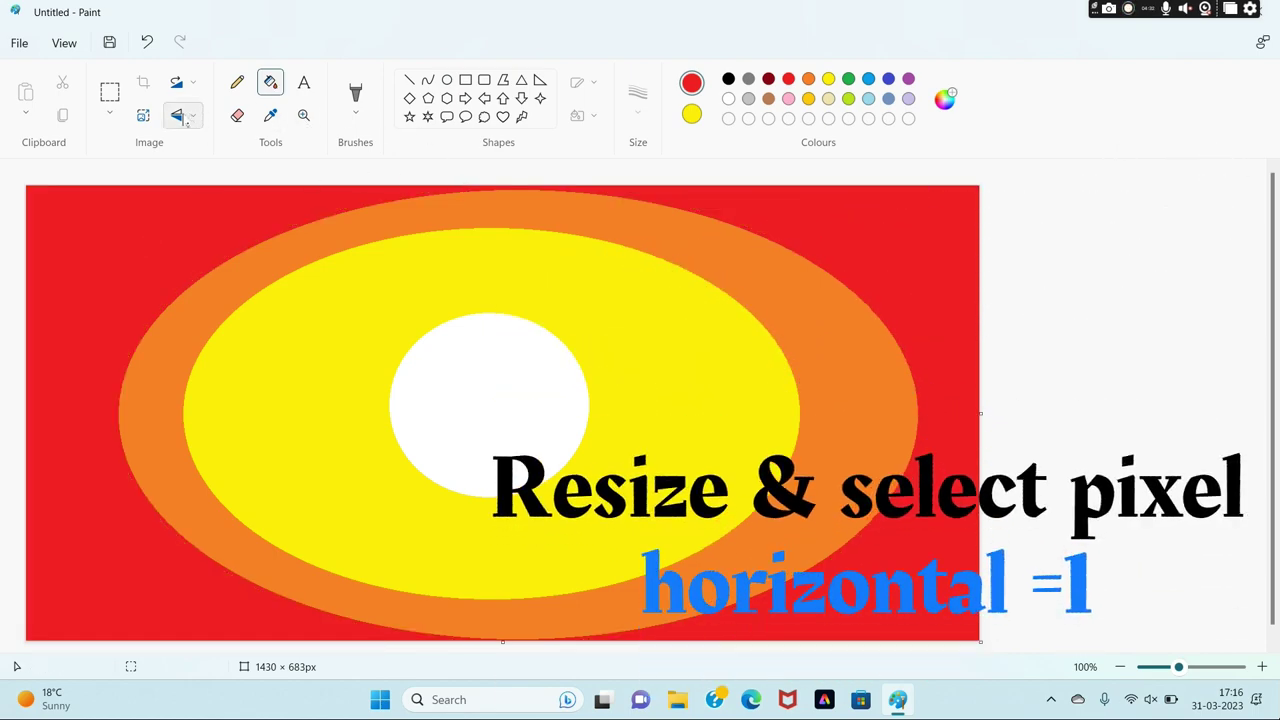
Resize the image in pixels to a horizontal size of 1, keeping the vertical size at 683.
{"action": "left_click", "coordinate": [145, 117]}
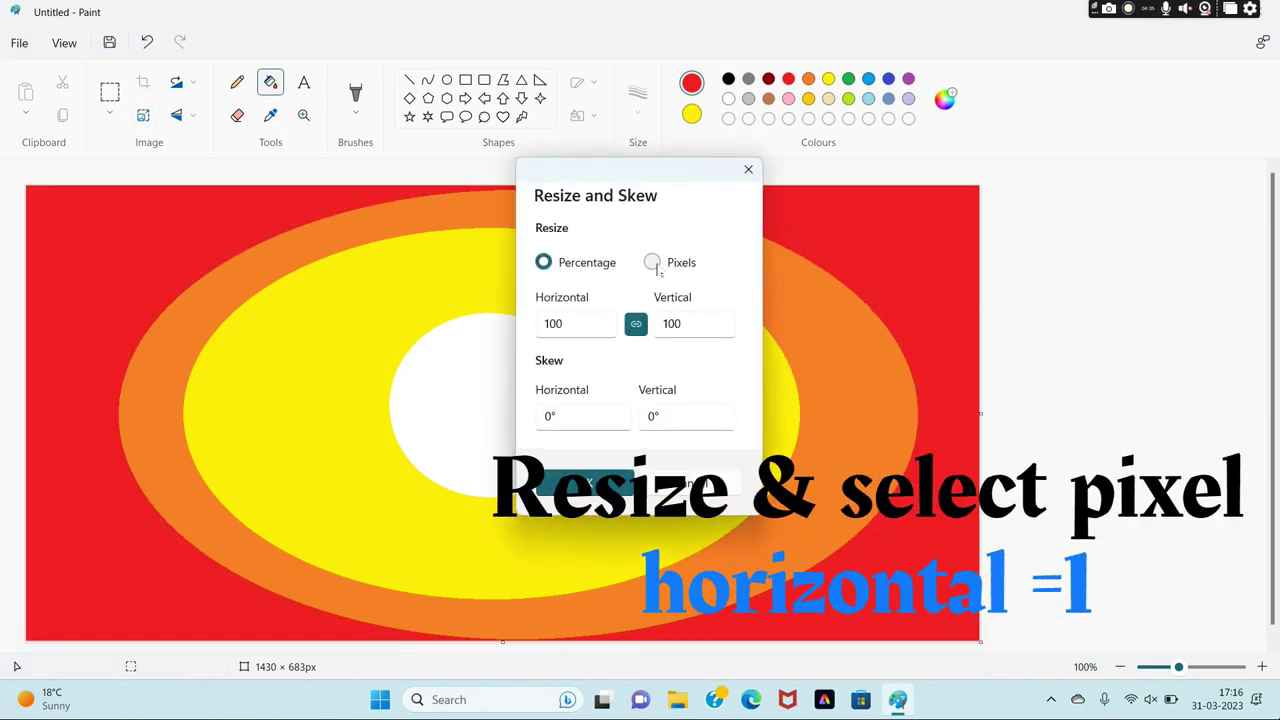
{"action": "left_click", "coordinate": [652, 262]}
{"action": "double_click", "coordinate": [577, 323]}
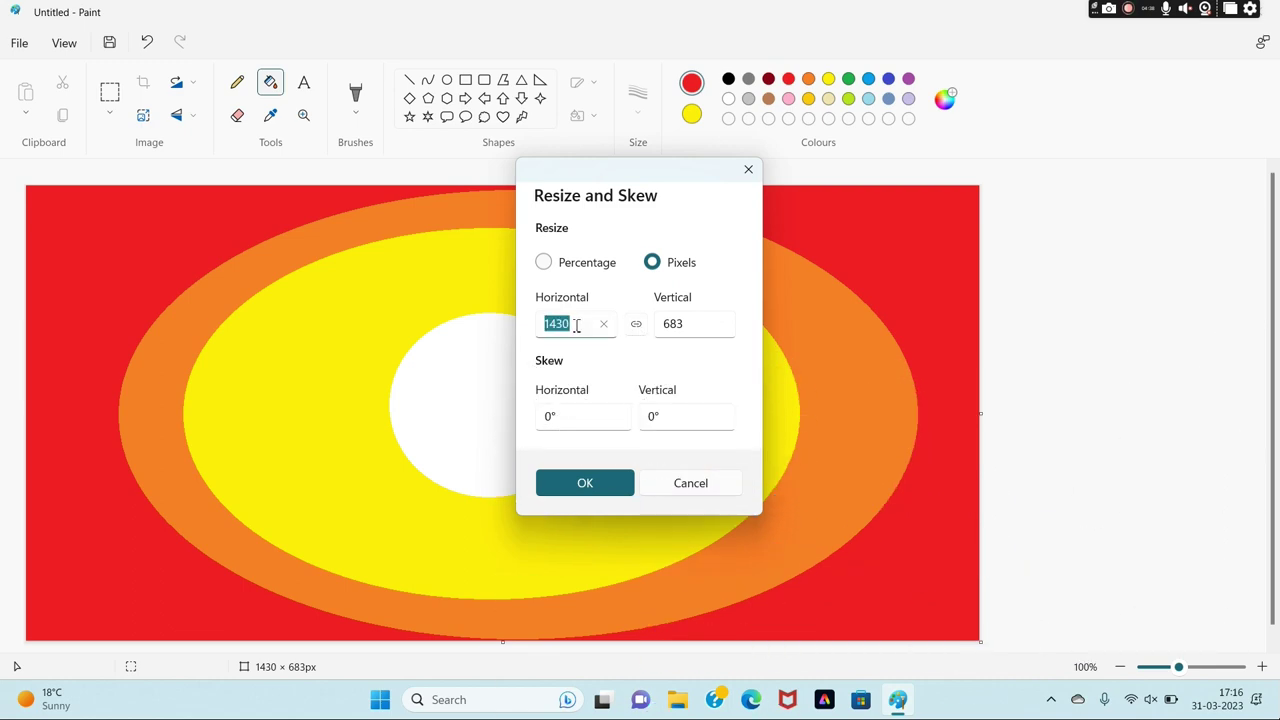
{"action": "key", "text": "BackSpace"}
{"action": "type", "text": "1"}
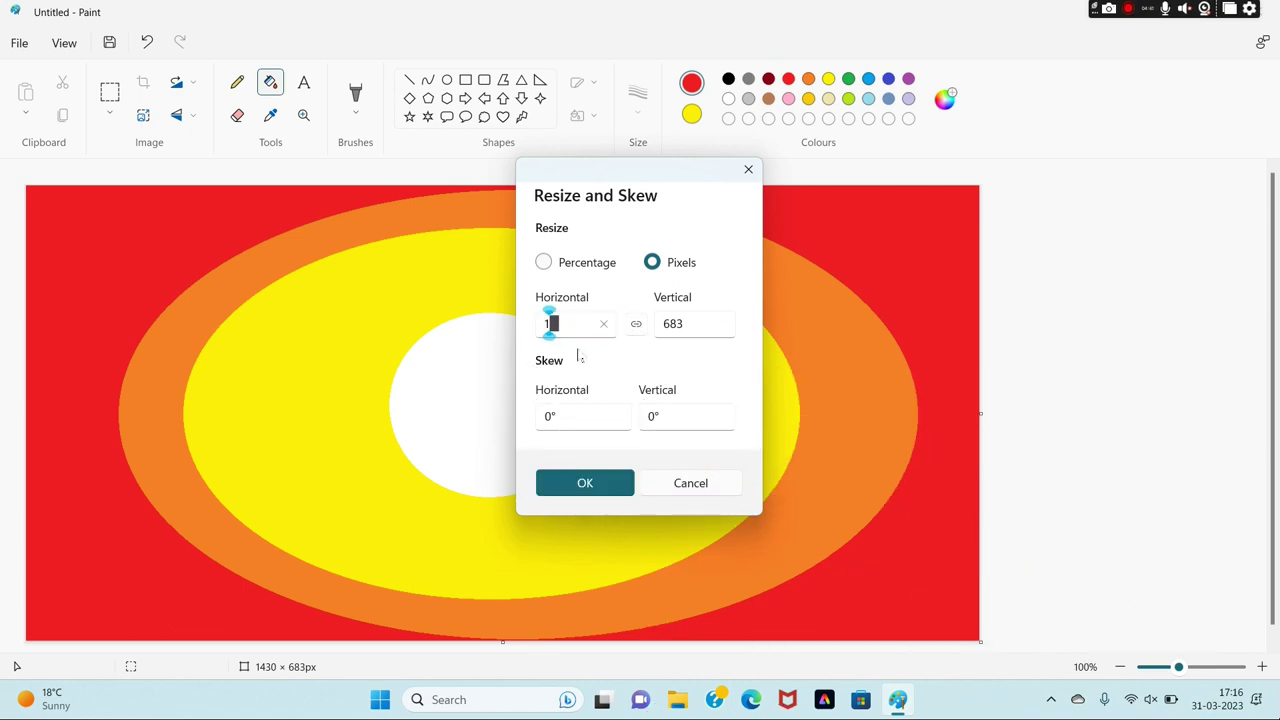
{"action": "left_click", "coordinate": [597, 485]}
Resize the image in pixels to a horizontal size of 1450 without maintaining the aspect ratio.
{"action": "left_click", "coordinate": [143, 112]}
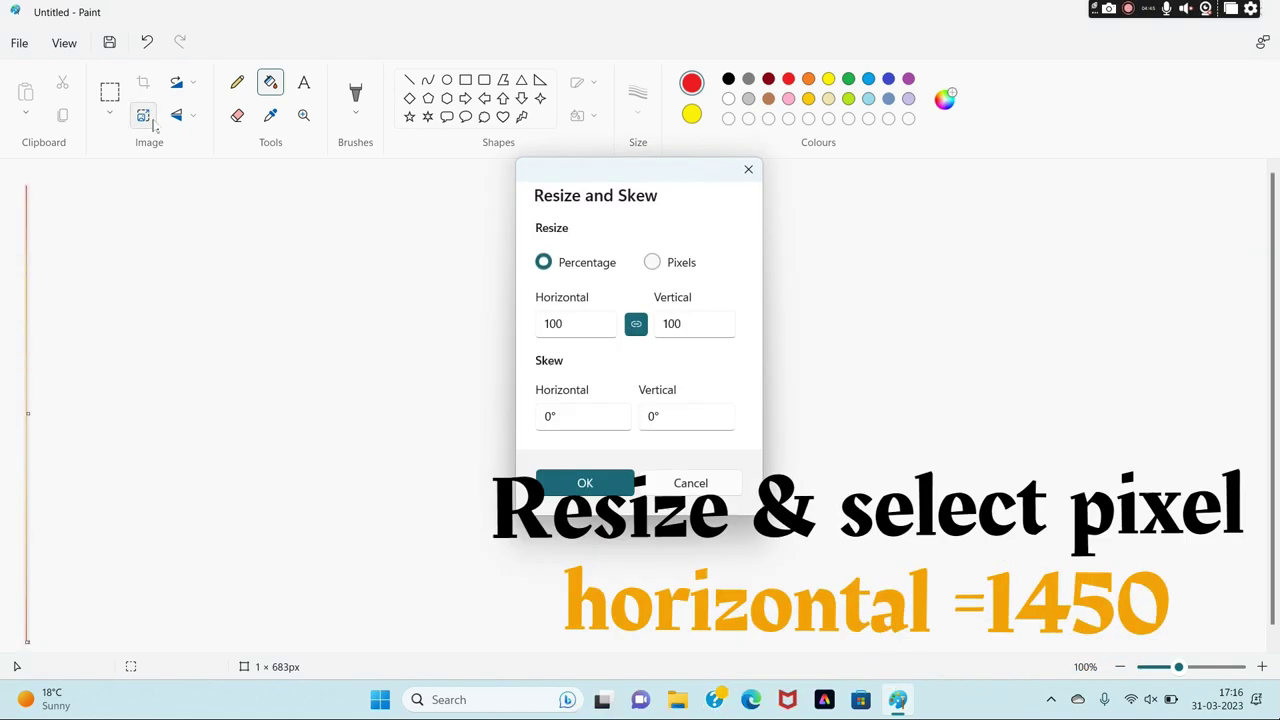
{"action": "left_click", "coordinate": [652, 262]}
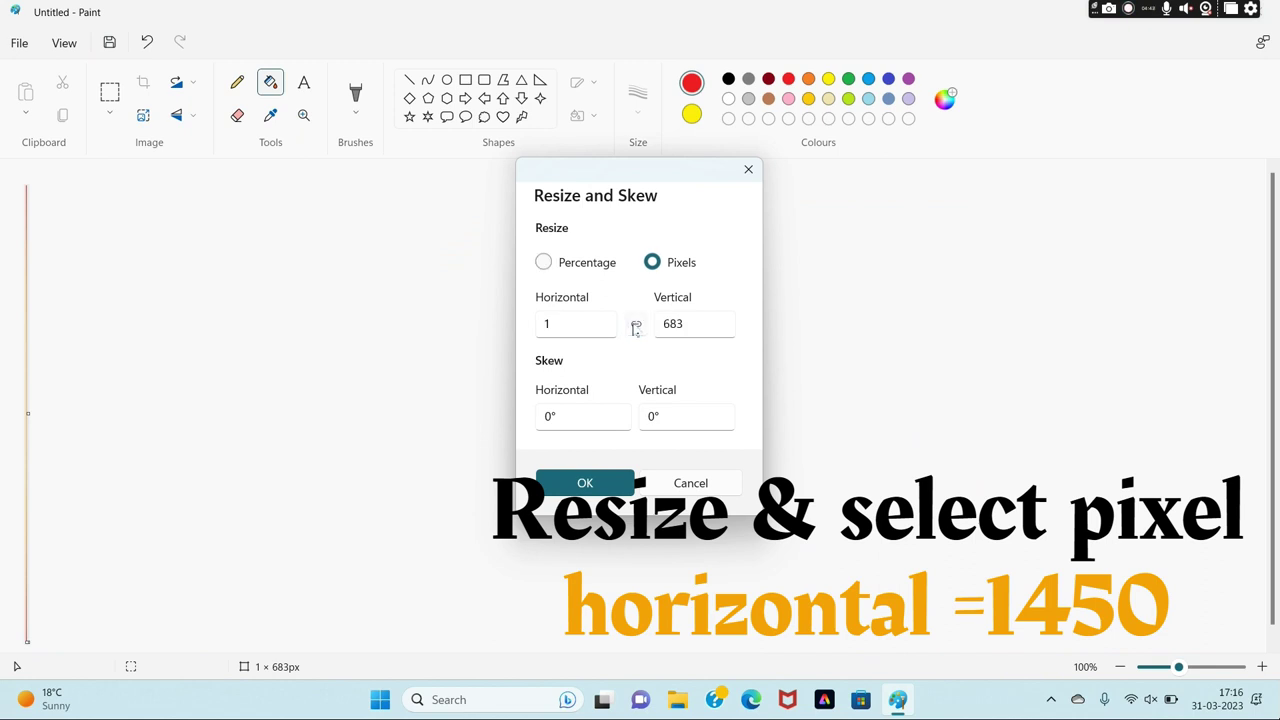
{"action": "left_click", "coordinate": [636, 323]}
{"action": "double_click", "coordinate": [586, 324]}
{"action": "type", "text": "1450"}
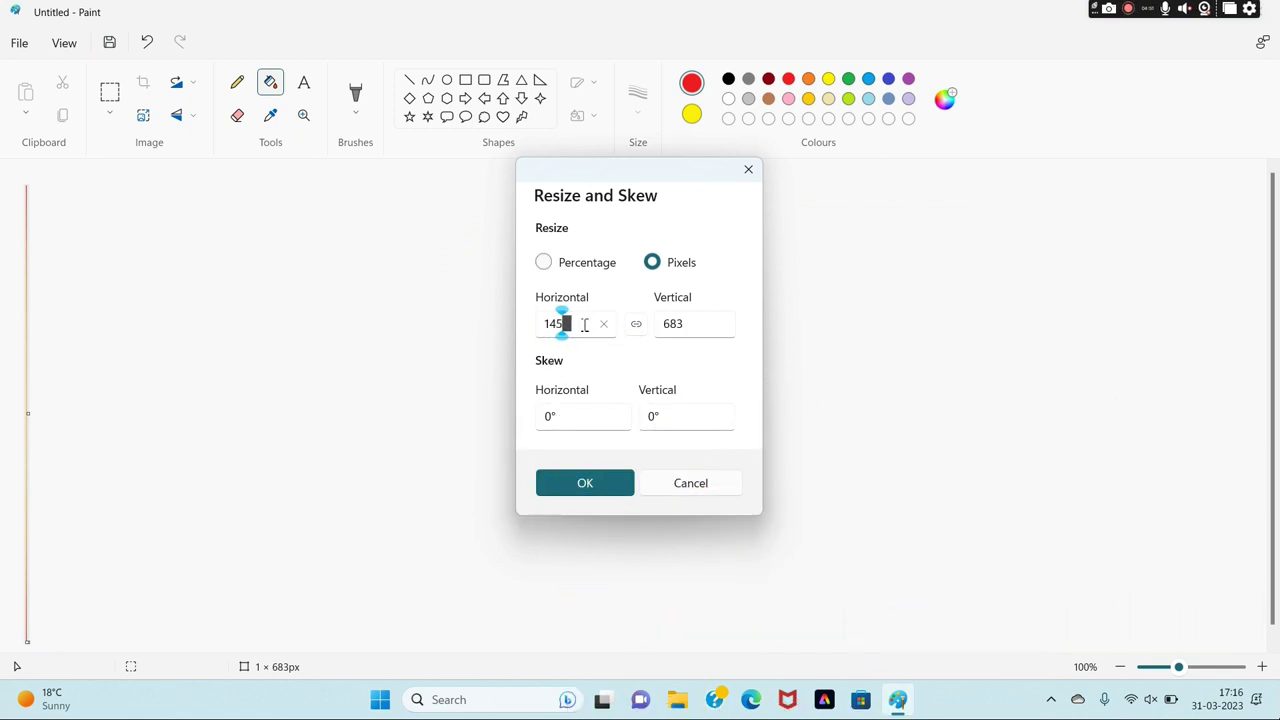
{"action": "left_click", "coordinate": [589, 483]}
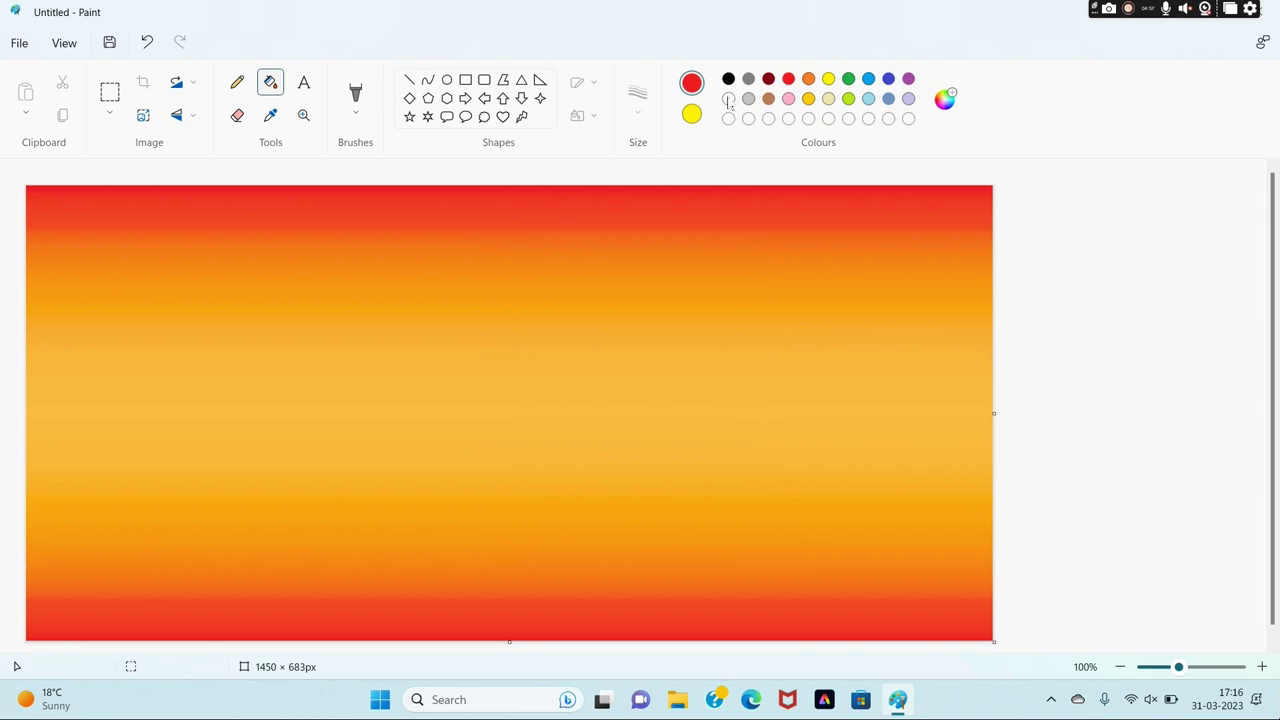
Draw a white circle outline about 321 × 284 px slightly above the centre of the gradient.
{"action": "left_click", "coordinate": [728, 99]}
{"action": "left_click", "coordinate": [447, 80]}
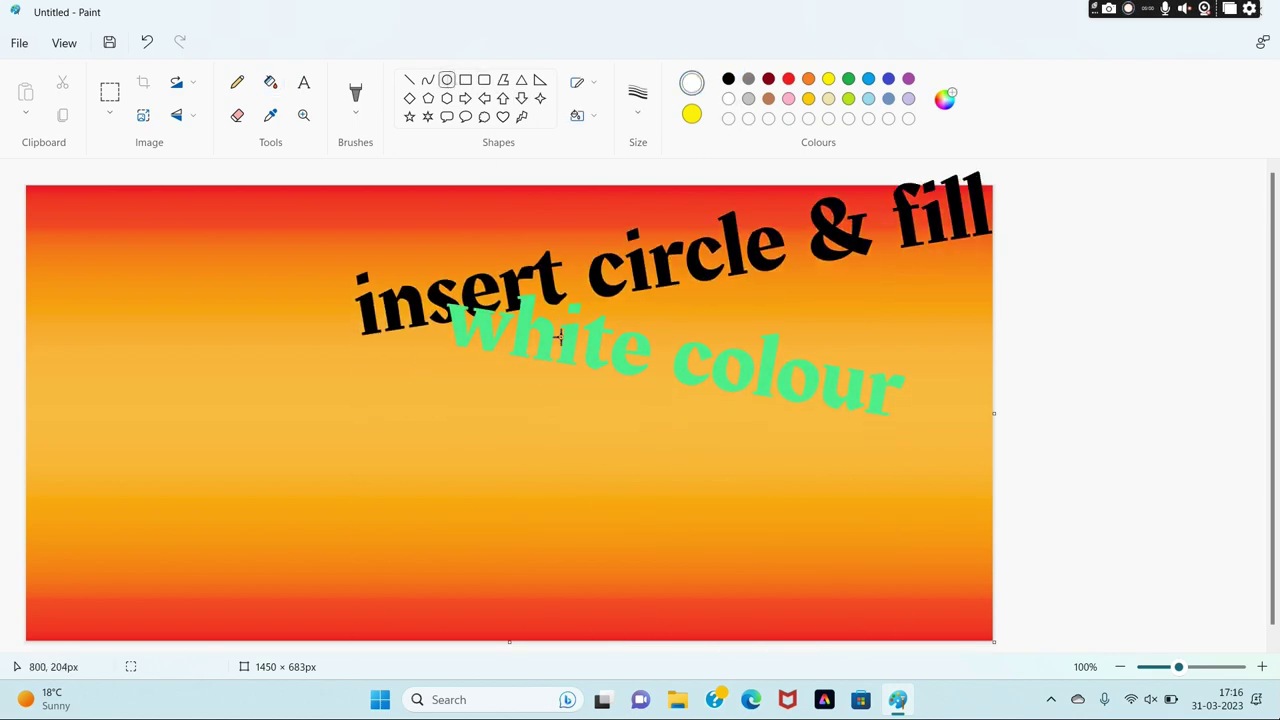
{"action": "left_click_drag", "start_coordinate": [443, 297], "coordinate": [655, 484]}
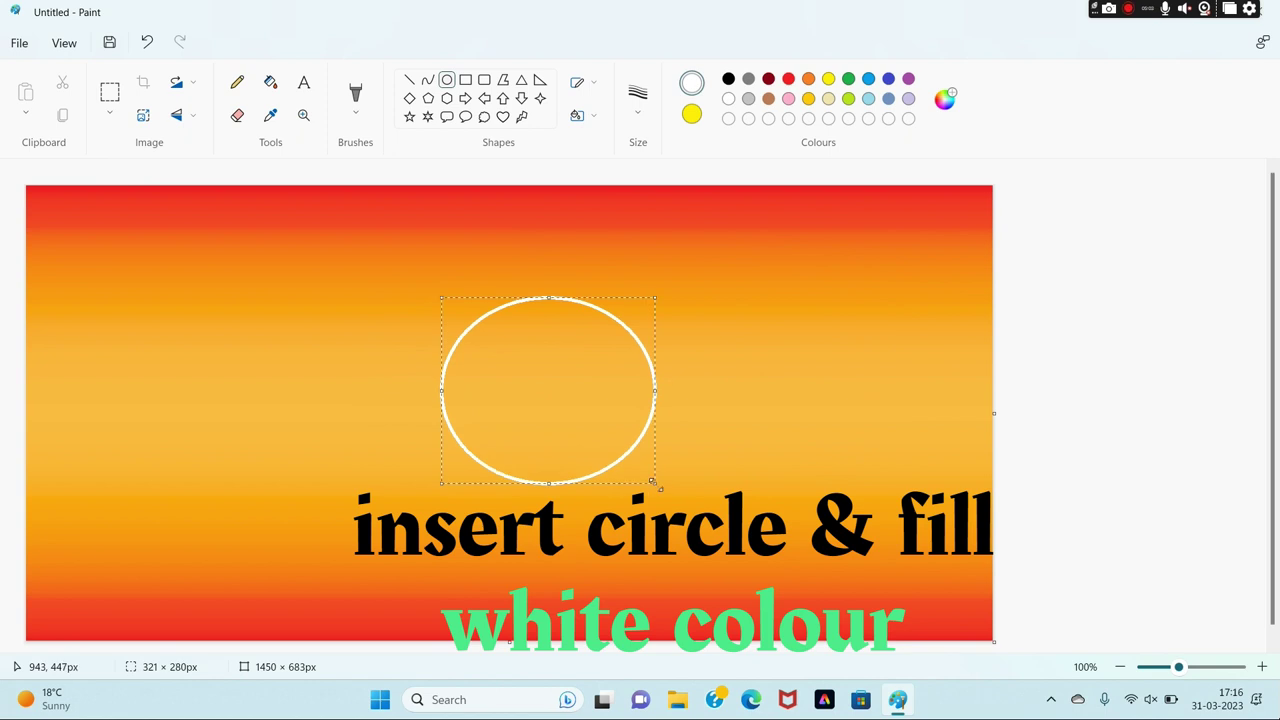
{"action": "left_click_drag", "start_coordinate": [557, 389], "coordinate": [560, 354]}
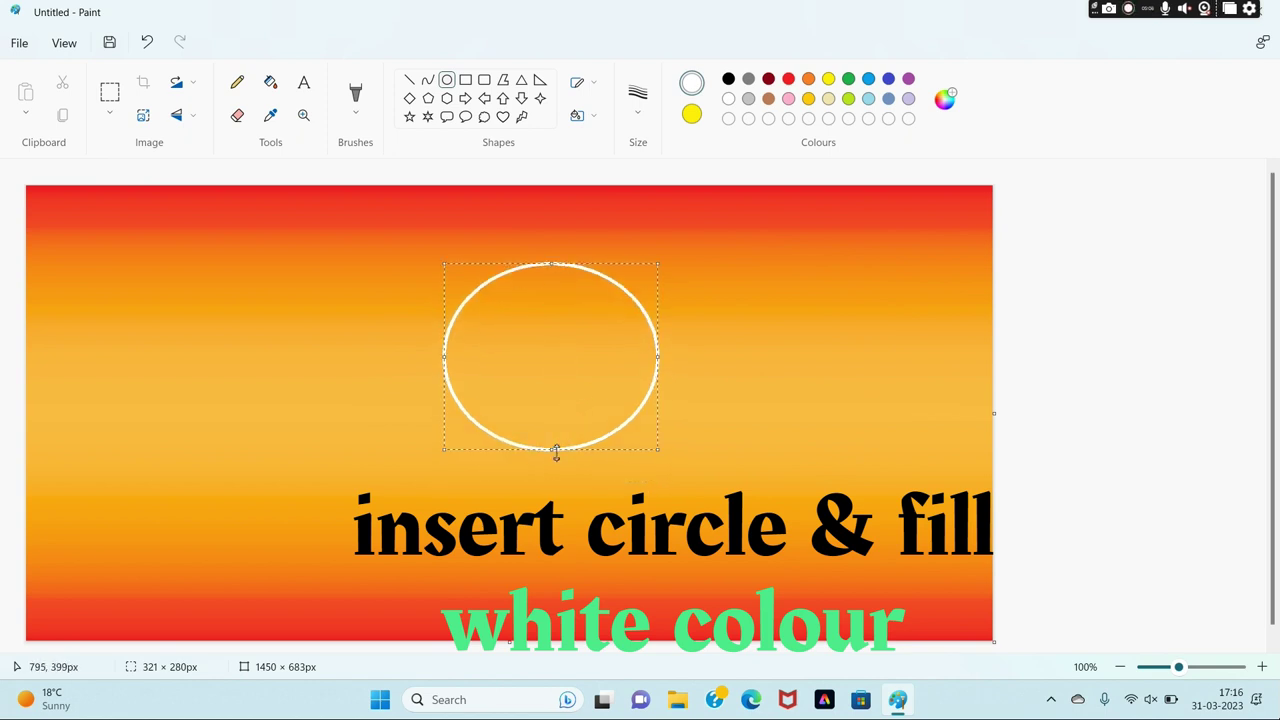
{"action": "left_click_drag", "start_coordinate": [556, 452], "coordinate": [559, 453]}
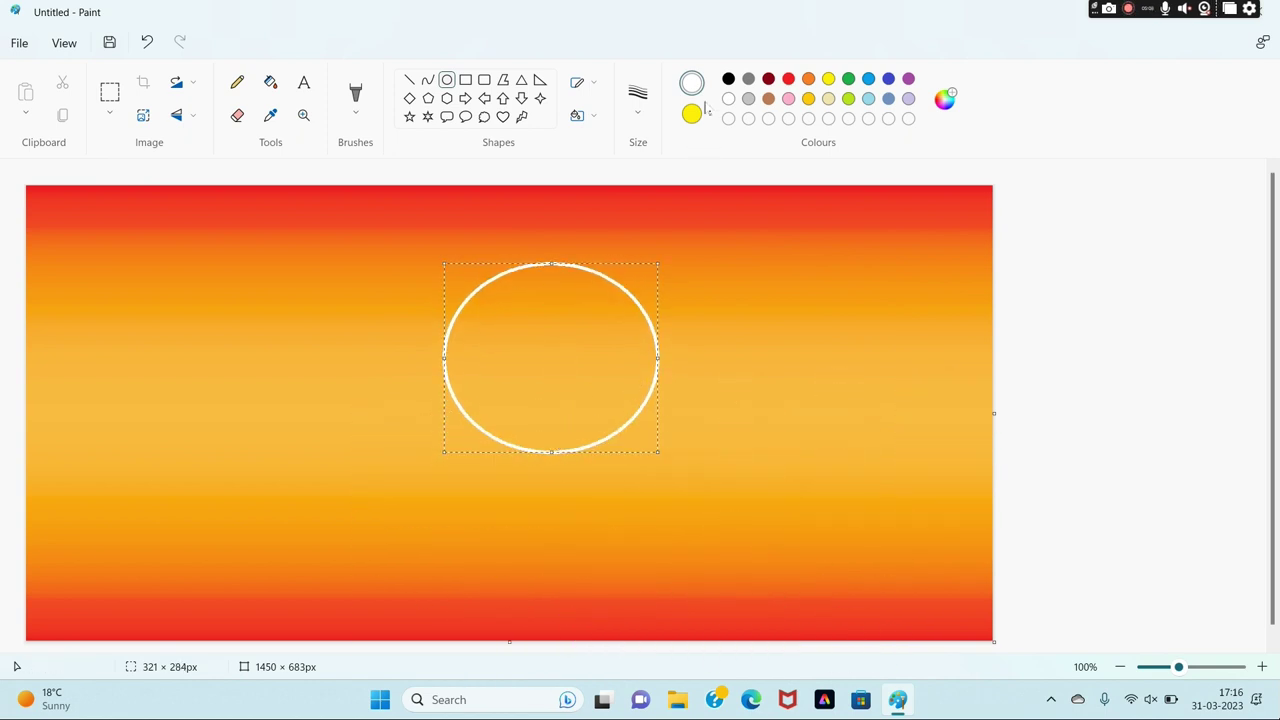
Give the circle a solid white fill, nudge it slightly upward and deselect it.
{"action": "left_click", "coordinate": [577, 115]}
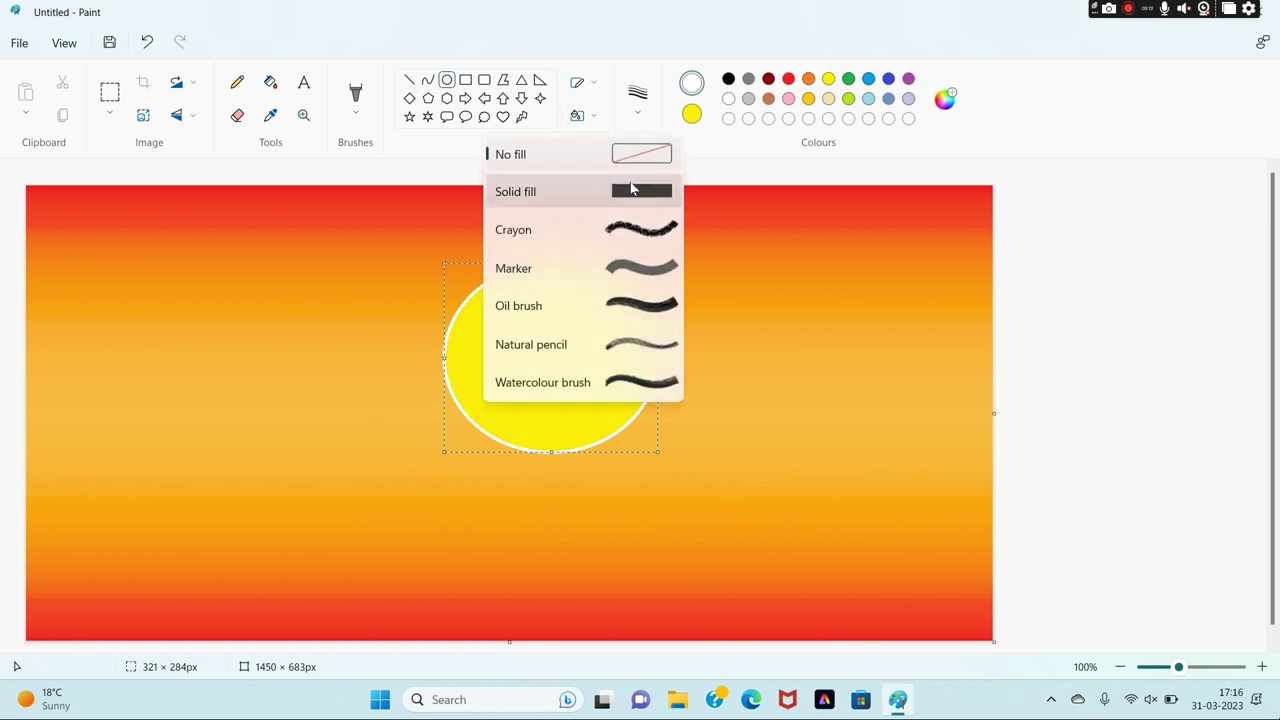
{"action": "left_click", "coordinate": [631, 190]}
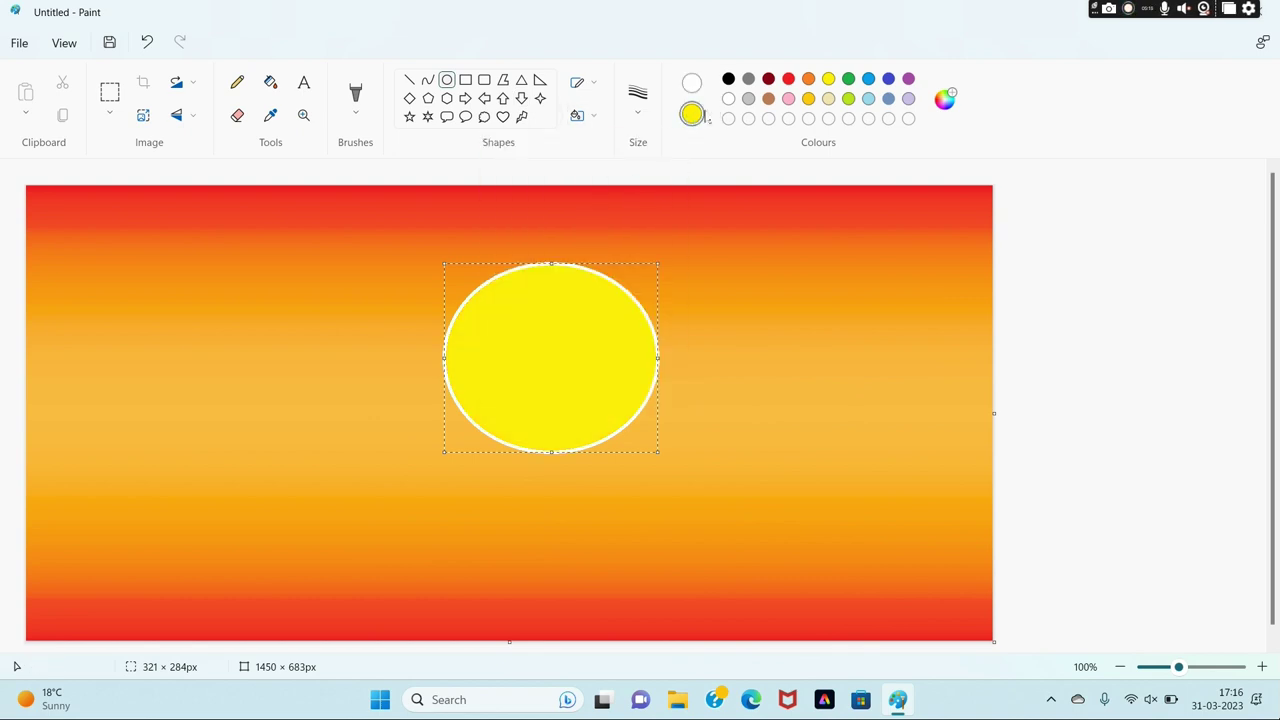
{"action": "left_click", "coordinate": [729, 98]}
{"action": "mouse_move", "coordinate": [569, 331]}
{"action": "left_mouse_down"}
{"action": "mouse_move", "coordinate": [553, 305]}
{"action": "mouse_move", "coordinate": [569, 326]}
{"action": "left_mouse_up"}
{"action": "left_click", "coordinate": [809, 350]}
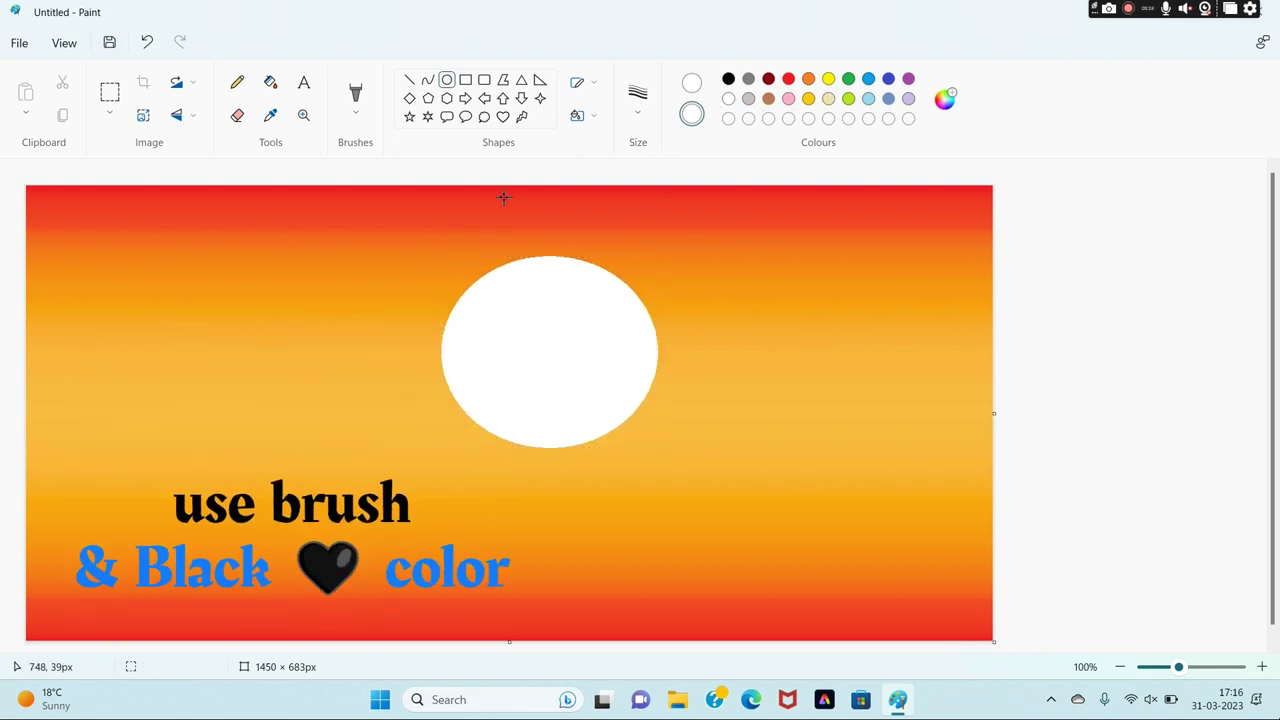
Paint a black pointed head and shoulders for a silhouette figure inside the white sun with an 8px brush.
{"action": "left_click", "coordinate": [356, 100]}
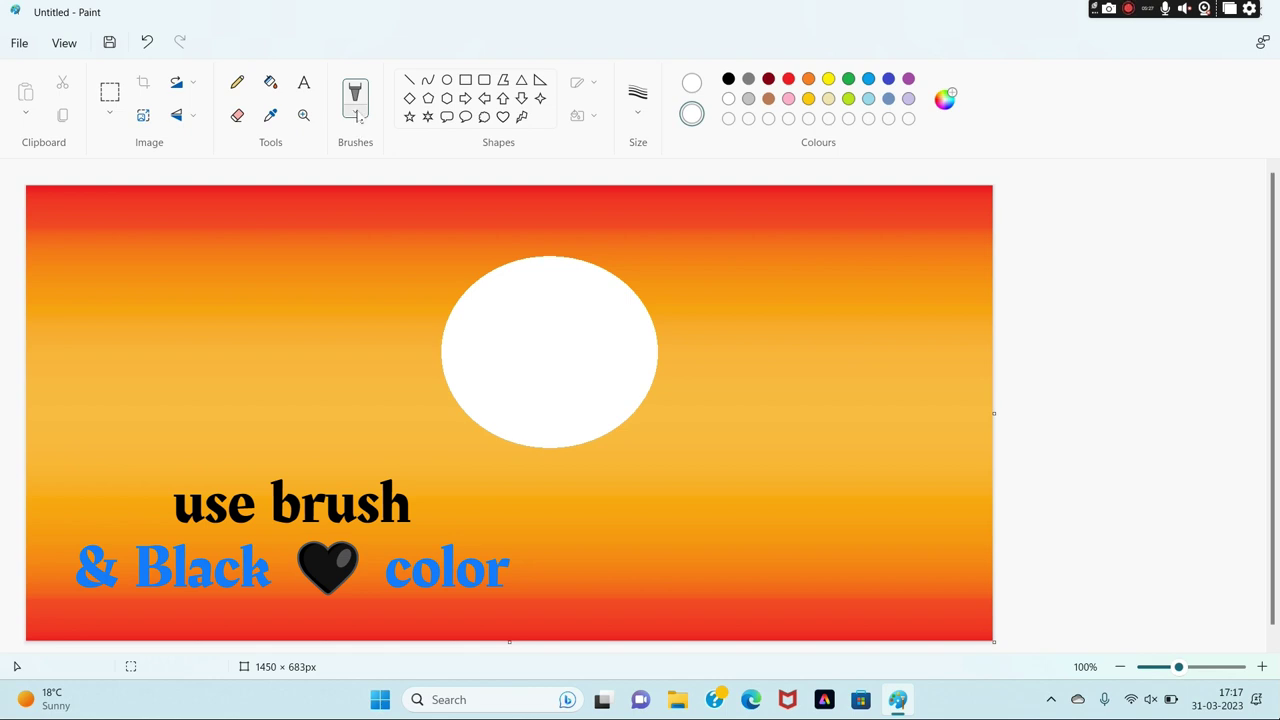
{"action": "left_click", "coordinate": [357, 117]}
{"action": "left_click", "coordinate": [405, 150]}
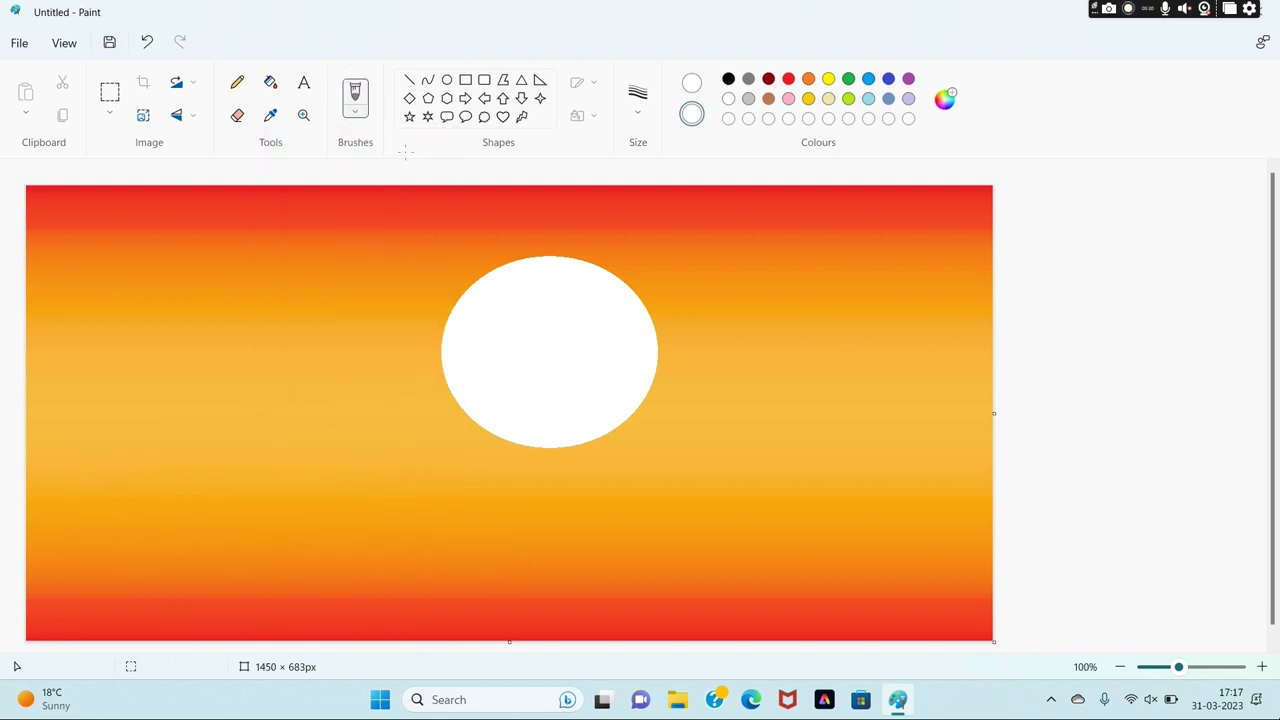
{"action": "left_click", "coordinate": [691, 82]}
{"action": "left_click", "coordinate": [729, 82]}
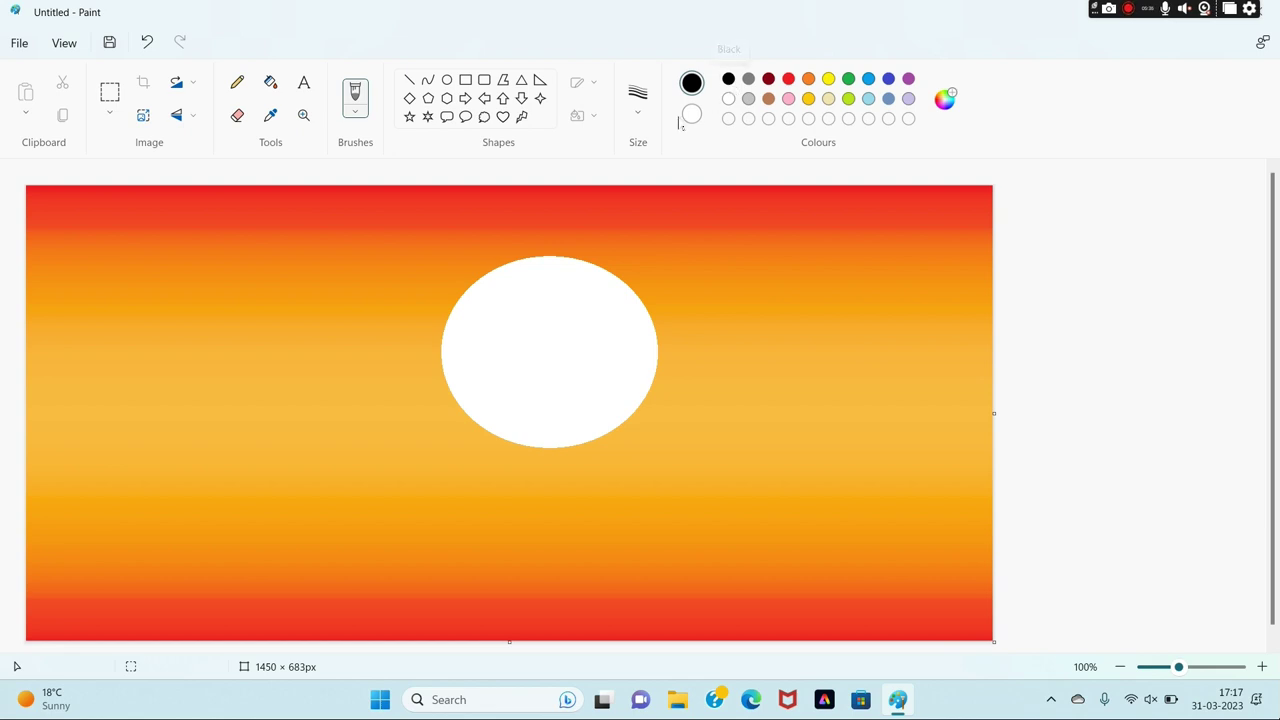
{"action": "left_click", "coordinate": [638, 98]}
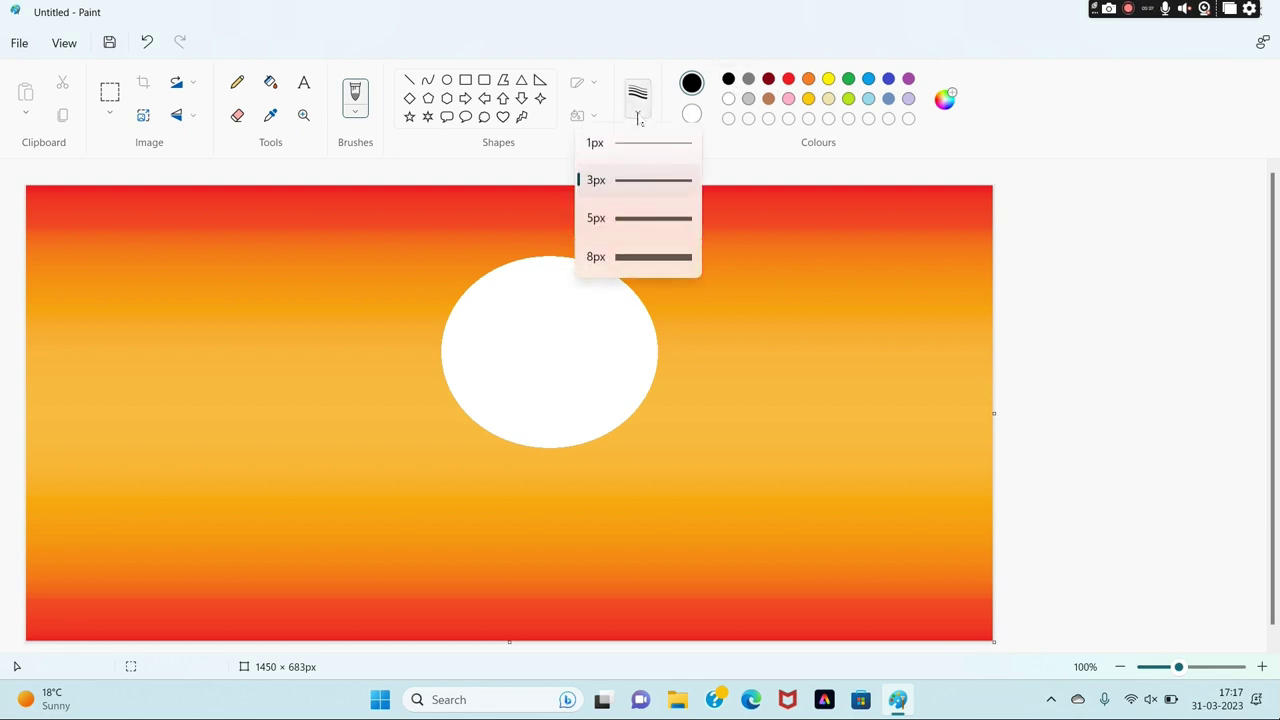
{"action": "left_click", "coordinate": [657, 257]}
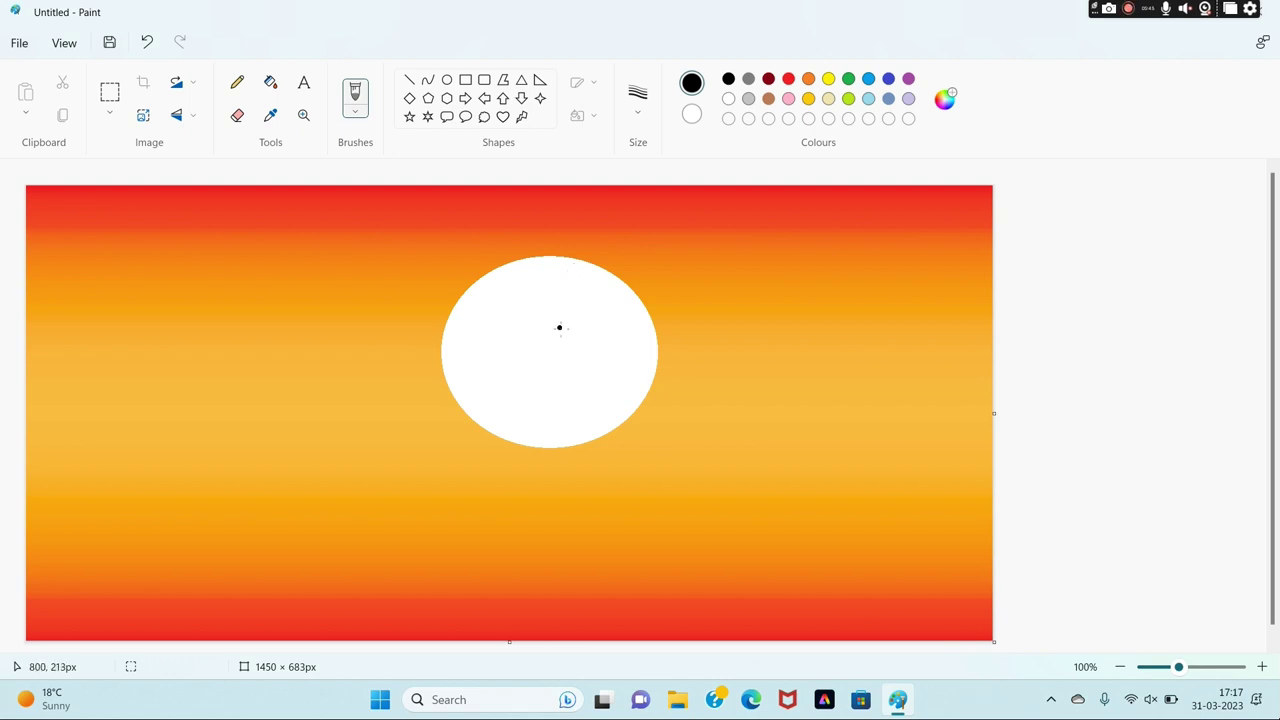
{"action": "mouse_move", "coordinate": [560, 326]}
{"action": "left_mouse_down"}
{"action": "mouse_move", "coordinate": [531, 385]}
{"action": "mouse_move", "coordinate": [566, 338]}
{"action": "mouse_move", "coordinate": [557, 324]}
{"action": "mouse_move", "coordinate": [578, 340]}
{"action": "mouse_move", "coordinate": [581, 369]}
{"action": "mouse_move", "coordinate": [569, 334]}
{"action": "left_mouse_up"}
{"action": "mouse_move", "coordinate": [588, 378]}
{"action": "left_mouse_down"}
{"action": "mouse_move", "coordinate": [566, 345]}
{"action": "mouse_move", "coordinate": [551, 374]}
{"action": "mouse_move", "coordinate": [568, 375]}
{"action": "left_mouse_up"}
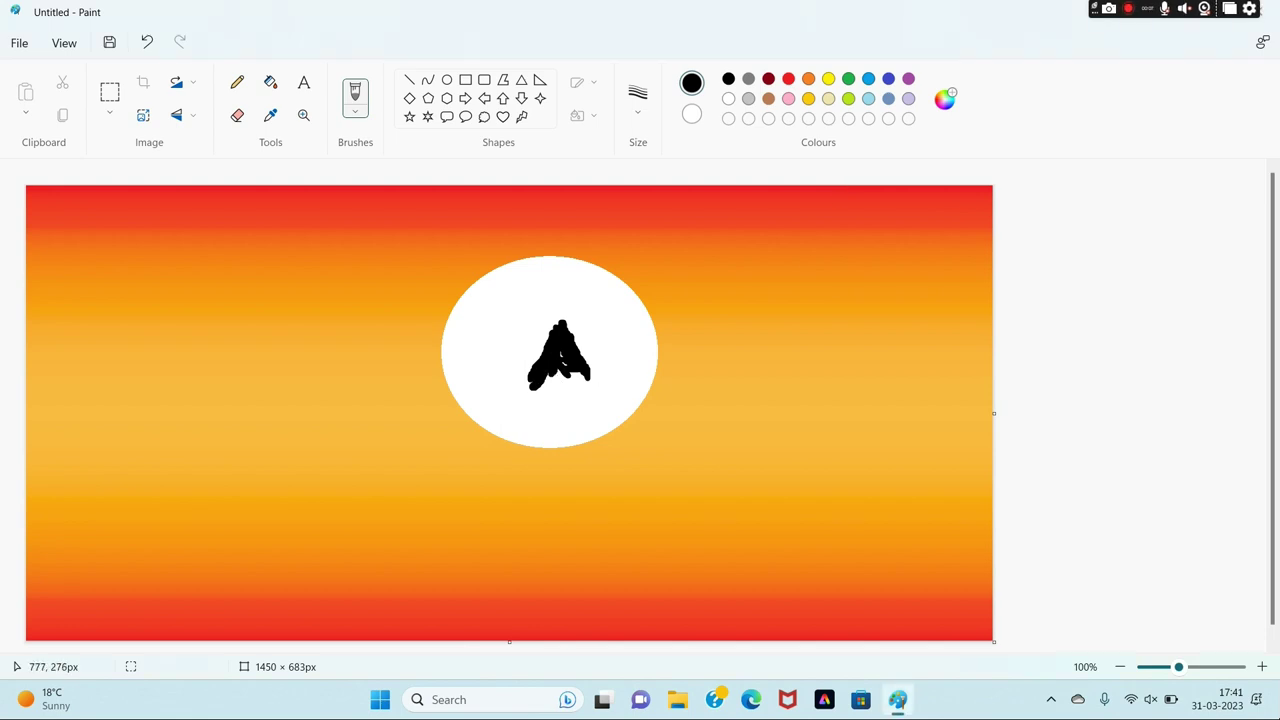
Paint the figure's torso down past the sun's lower edge, with the left arm slanting outward.
{"action": "mouse_move", "coordinate": [552, 364]}
{"action": "left_mouse_down"}
{"action": "mouse_move", "coordinate": [590, 376]}
{"action": "mouse_move", "coordinate": [506, 424]}
{"action": "mouse_move", "coordinate": [548, 410]}
{"action": "mouse_move", "coordinate": [568, 430]}
{"action": "mouse_move", "coordinate": [558, 396]}
{"action": "mouse_move", "coordinate": [575, 418]}
{"action": "mouse_move", "coordinate": [573, 405]}
{"action": "mouse_move", "coordinate": [571, 436]}
{"action": "left_mouse_up"}
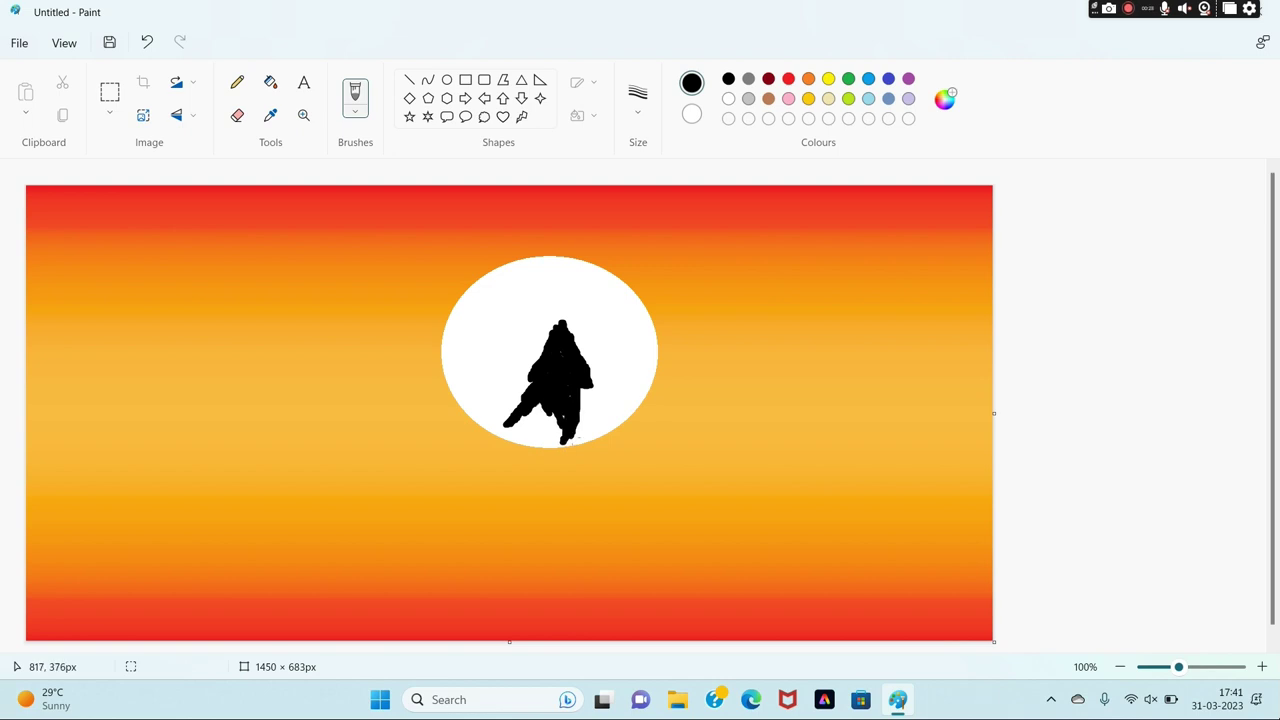
{"action": "mouse_move", "coordinate": [571, 436]}
{"action": "left_mouse_down"}
{"action": "mouse_move", "coordinate": [572, 472]}
{"action": "mouse_move", "coordinate": [565, 459]}
{"action": "mouse_move", "coordinate": [582, 462]}
{"action": "mouse_move", "coordinate": [563, 436]}
{"action": "left_mouse_up"}
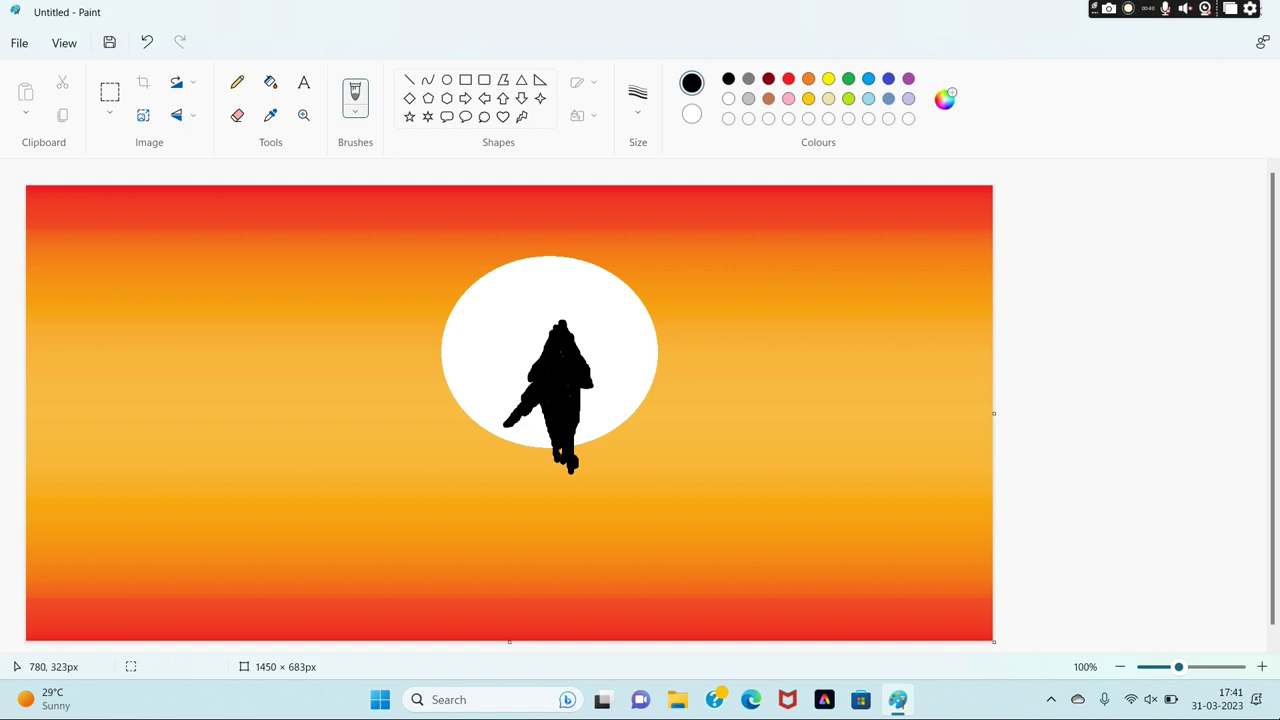
{"action": "left_click_drag", "start_coordinate": [533, 404], "coordinate": [500, 450]}
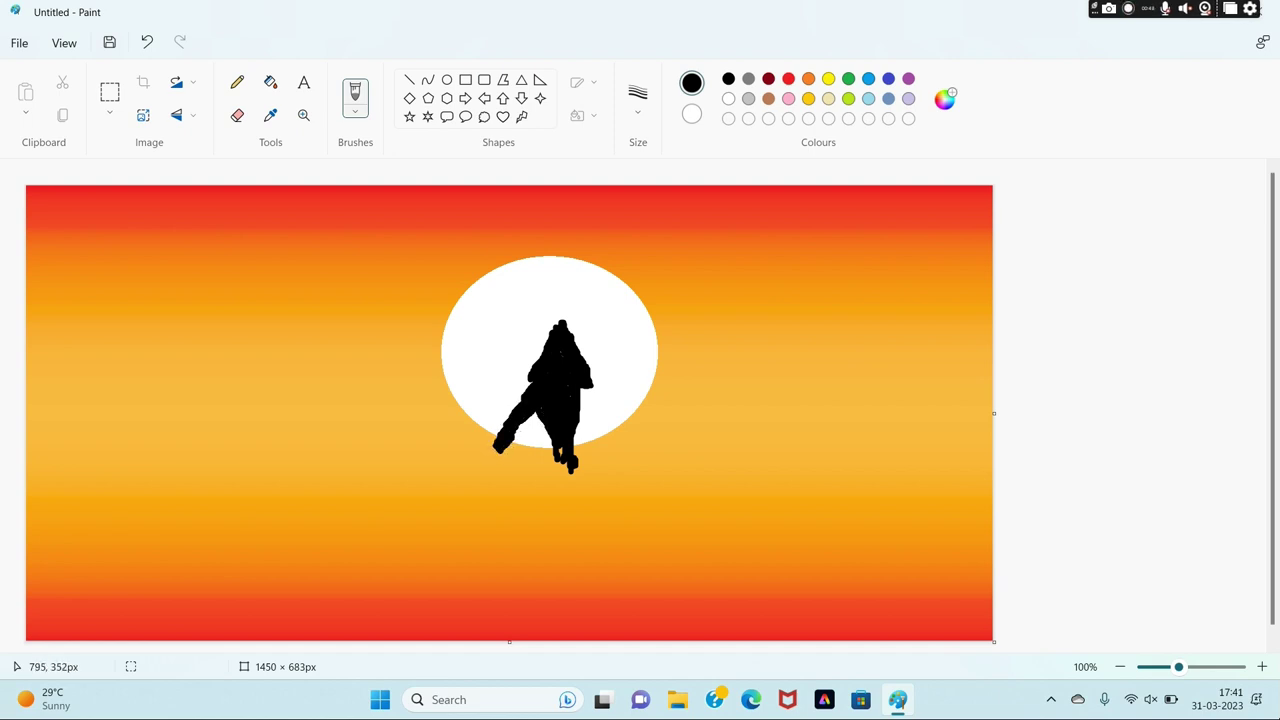
{"action": "left_click_drag", "start_coordinate": [547, 424], "coordinate": [534, 446]}
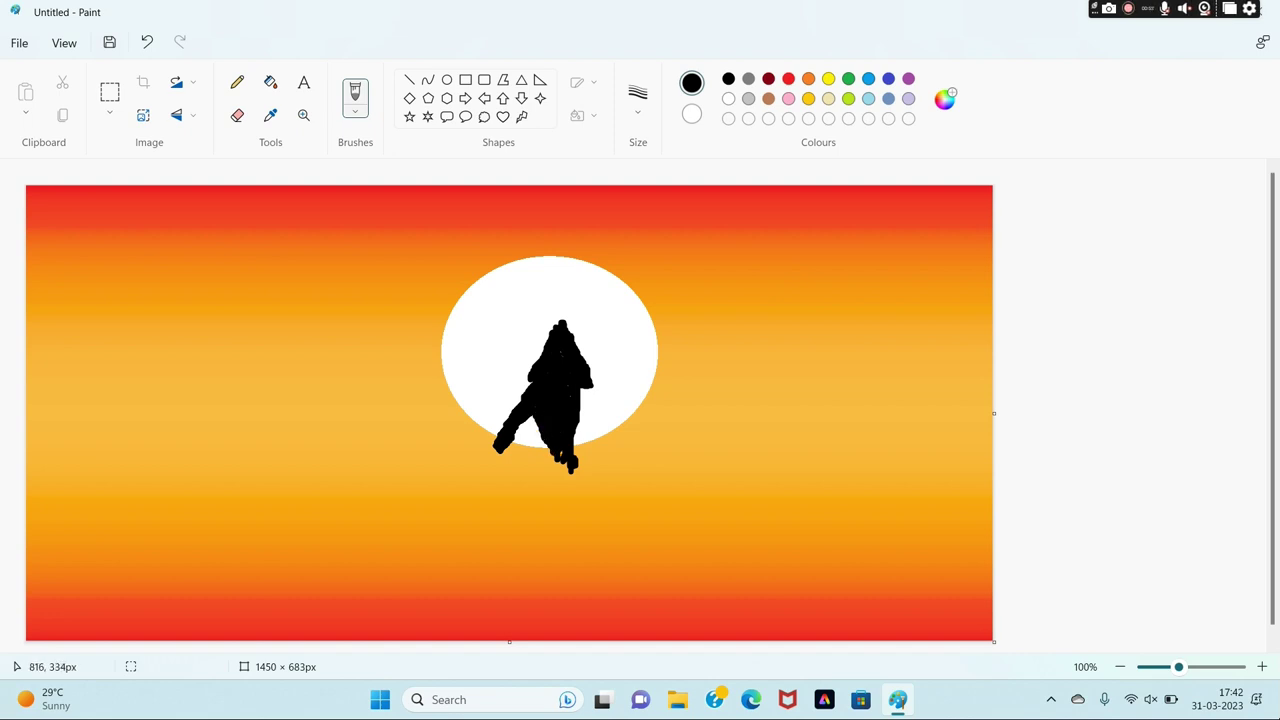
Paint the figure's right arm slanting down to the sun's edge and touch up the left arm.
{"action": "mouse_move", "coordinate": [591, 380]}
{"action": "left_mouse_down"}
{"action": "mouse_move", "coordinate": [580, 388]}
{"action": "mouse_move", "coordinate": [606, 405]}
{"action": "left_mouse_up"}
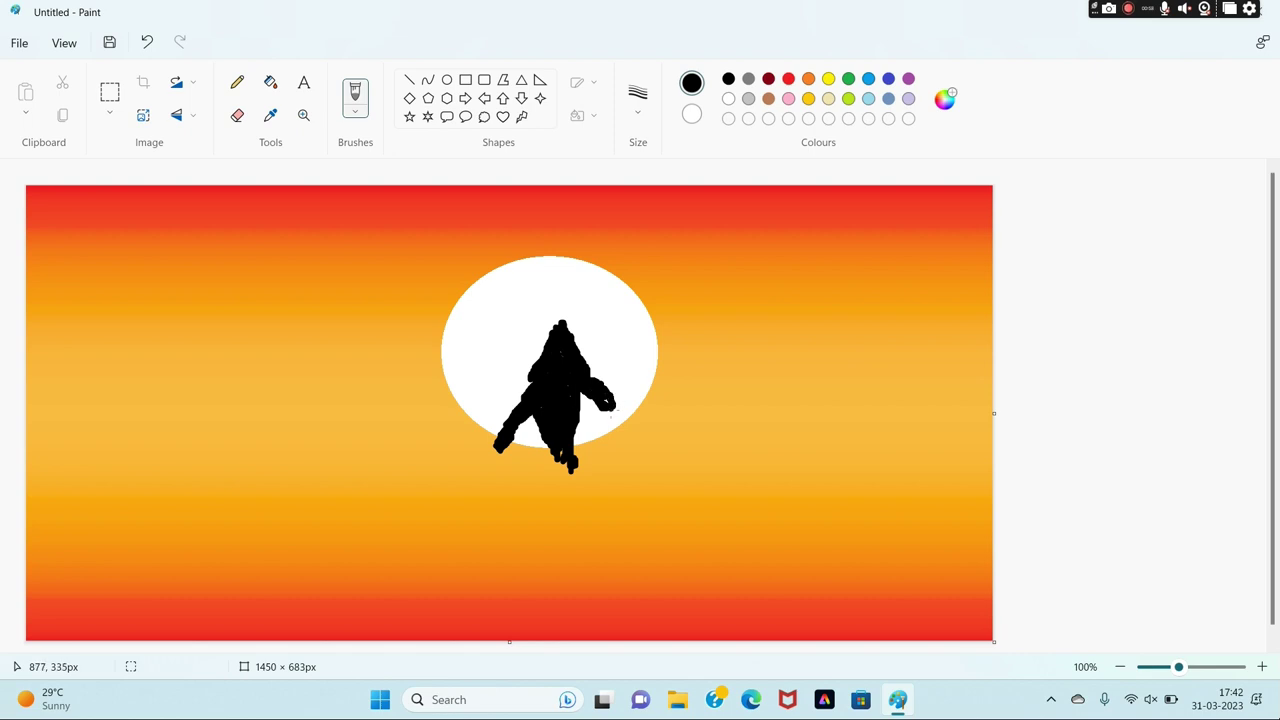
{"action": "left_click_drag", "start_coordinate": [593, 406], "coordinate": [594, 407]}
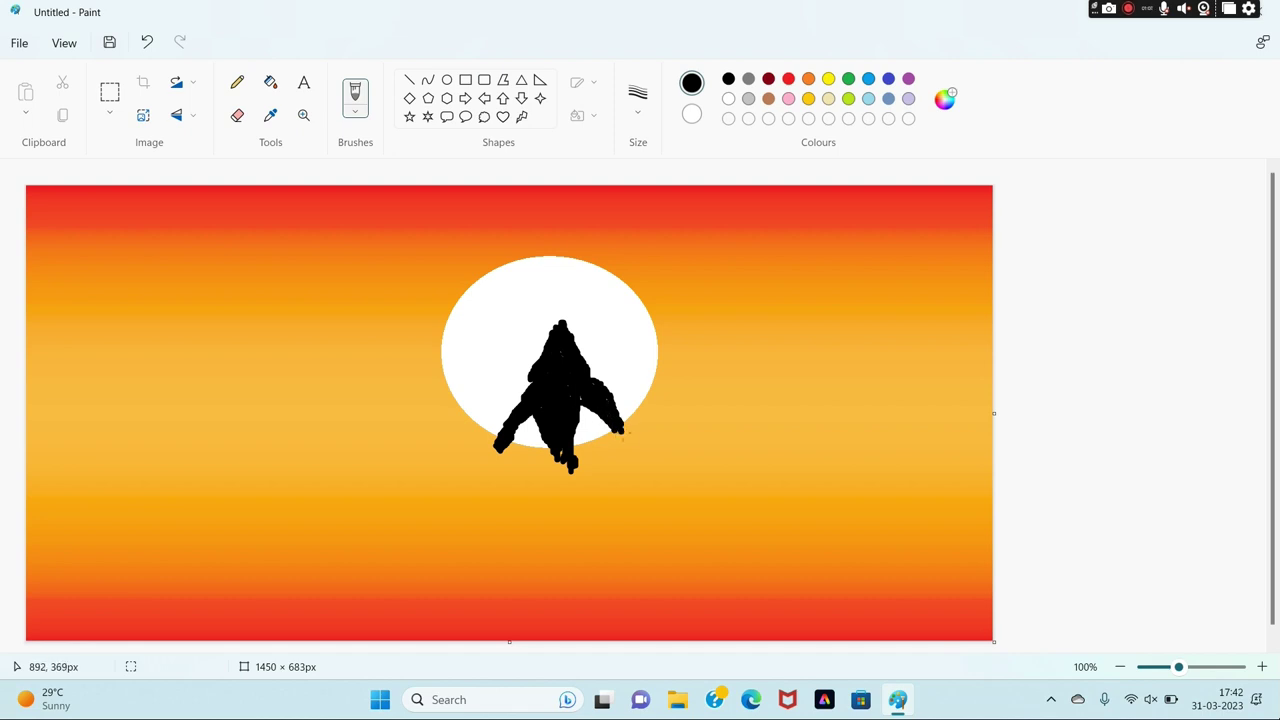
{"action": "left_click_drag", "start_coordinate": [620, 414], "coordinate": [630, 432]}
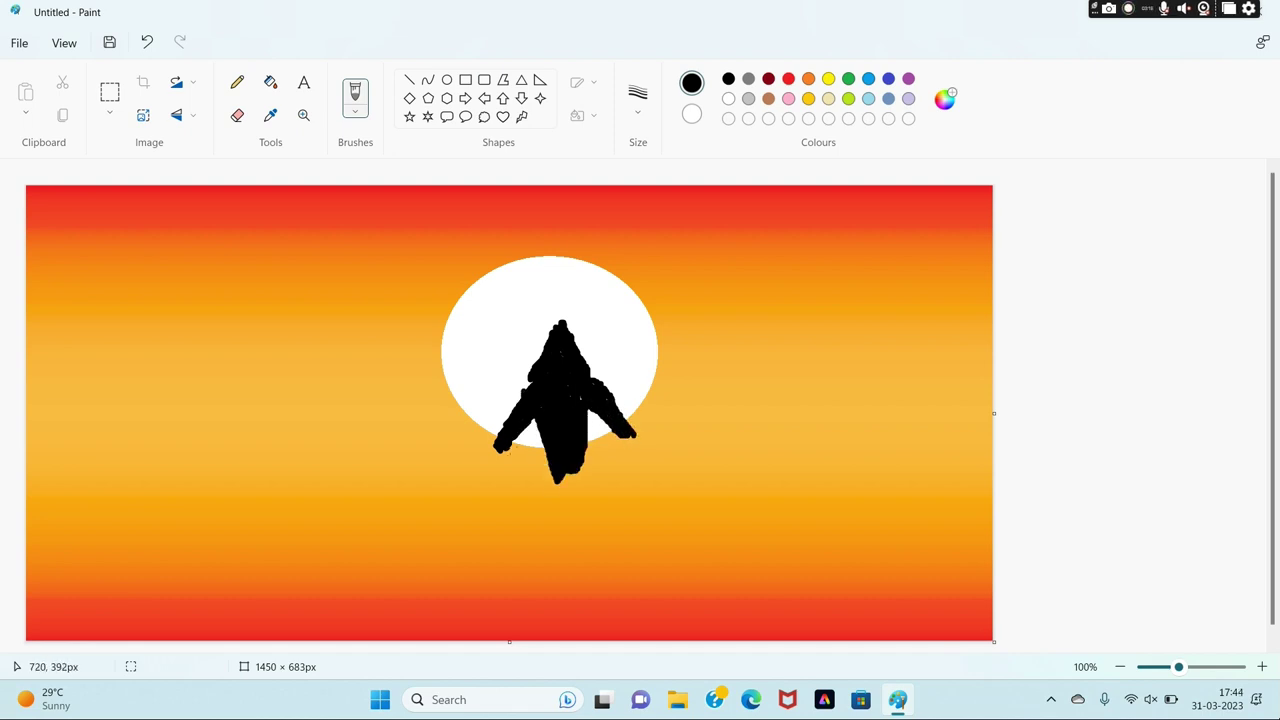
{"action": "left_click_drag", "start_coordinate": [508, 452], "coordinate": [520, 434]}
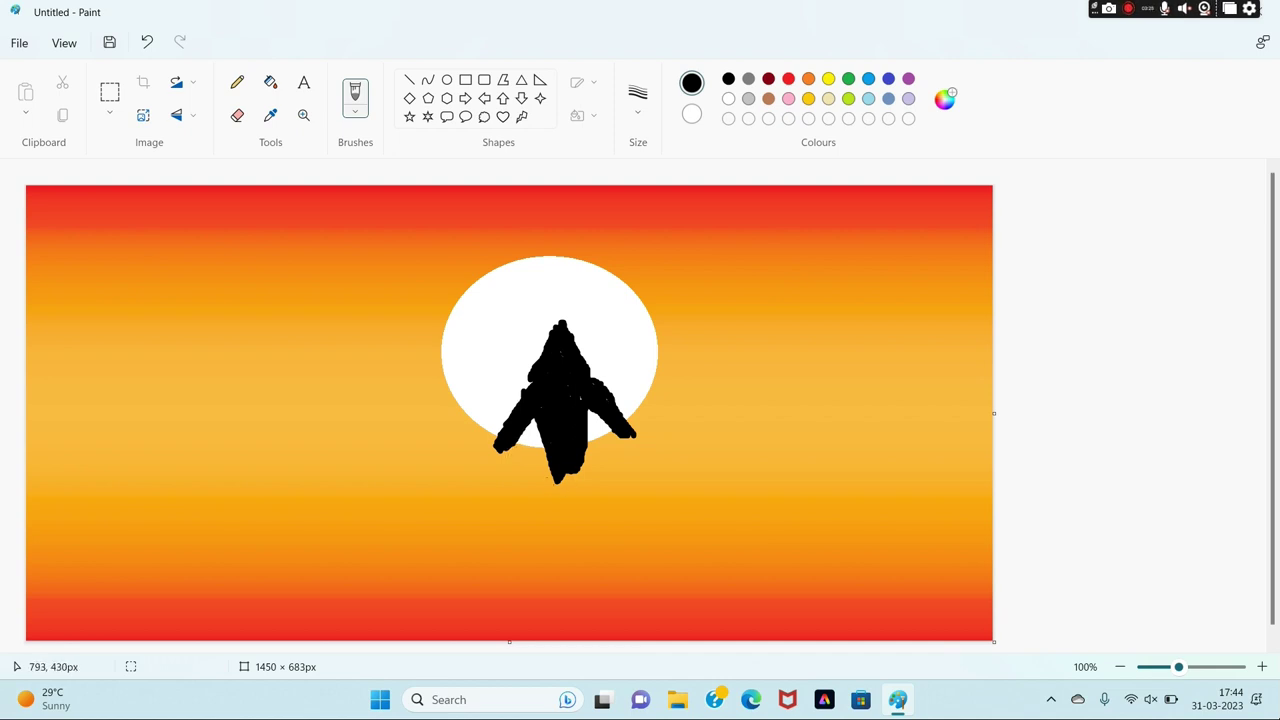
Paint two black legs in a wide stride below the figure's torso.
{"action": "mouse_move", "coordinate": [555, 470]}
{"action": "left_mouse_down"}
{"action": "mouse_move", "coordinate": [542, 502]}
{"action": "mouse_move", "coordinate": [558, 506]}
{"action": "mouse_move", "coordinate": [562, 478]}
{"action": "mouse_move", "coordinate": [587, 484]}
{"action": "mouse_move", "coordinate": [588, 470]}
{"action": "mouse_move", "coordinate": [631, 538]}
{"action": "mouse_move", "coordinate": [608, 502]}
{"action": "left_mouse_up"}
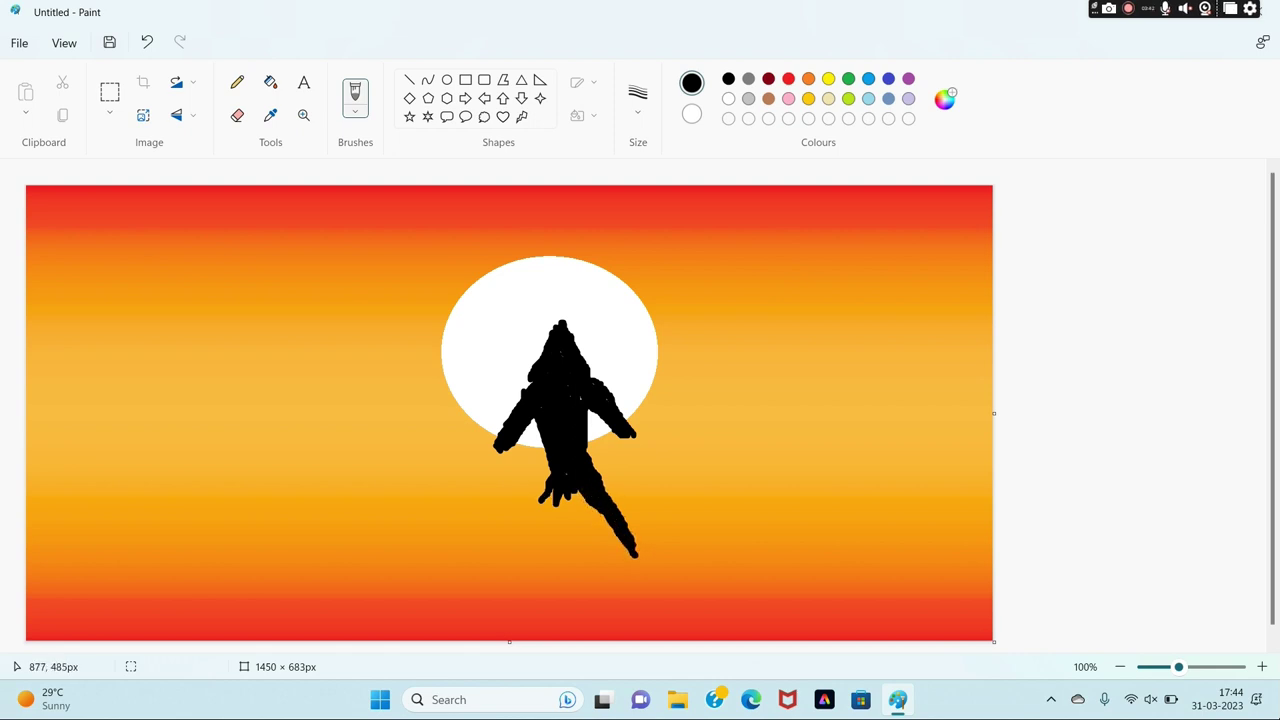
{"action": "mouse_move", "coordinate": [611, 509]}
{"action": "left_mouse_down"}
{"action": "mouse_move", "coordinate": [611, 536]}
{"action": "mouse_move", "coordinate": [577, 495]}
{"action": "mouse_move", "coordinate": [626, 556]}
{"action": "mouse_move", "coordinate": [585, 493]}
{"action": "mouse_move", "coordinate": [563, 505]}
{"action": "left_mouse_up"}
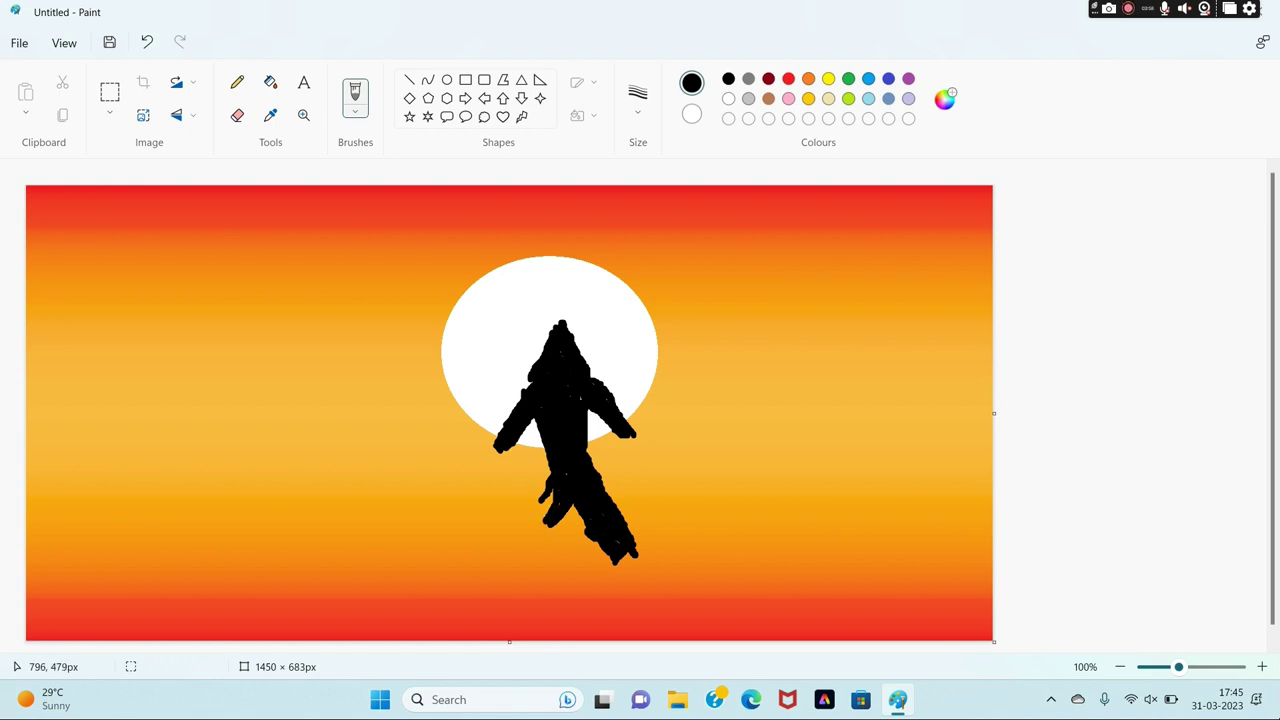
{"action": "mouse_move", "coordinate": [535, 524]}
{"action": "left_mouse_down"}
{"action": "mouse_move", "coordinate": [543, 537]}
{"action": "mouse_move", "coordinate": [574, 503]}
{"action": "mouse_move", "coordinate": [544, 525]}
{"action": "mouse_move", "coordinate": [544, 514]}
{"action": "mouse_move", "coordinate": [530, 548]}
{"action": "mouse_move", "coordinate": [518, 528]}
{"action": "mouse_move", "coordinate": [516, 562]}
{"action": "mouse_move", "coordinate": [525, 541]}
{"action": "mouse_move", "coordinate": [535, 570]}
{"action": "mouse_move", "coordinate": [540, 532]}
{"action": "left_mouse_up"}
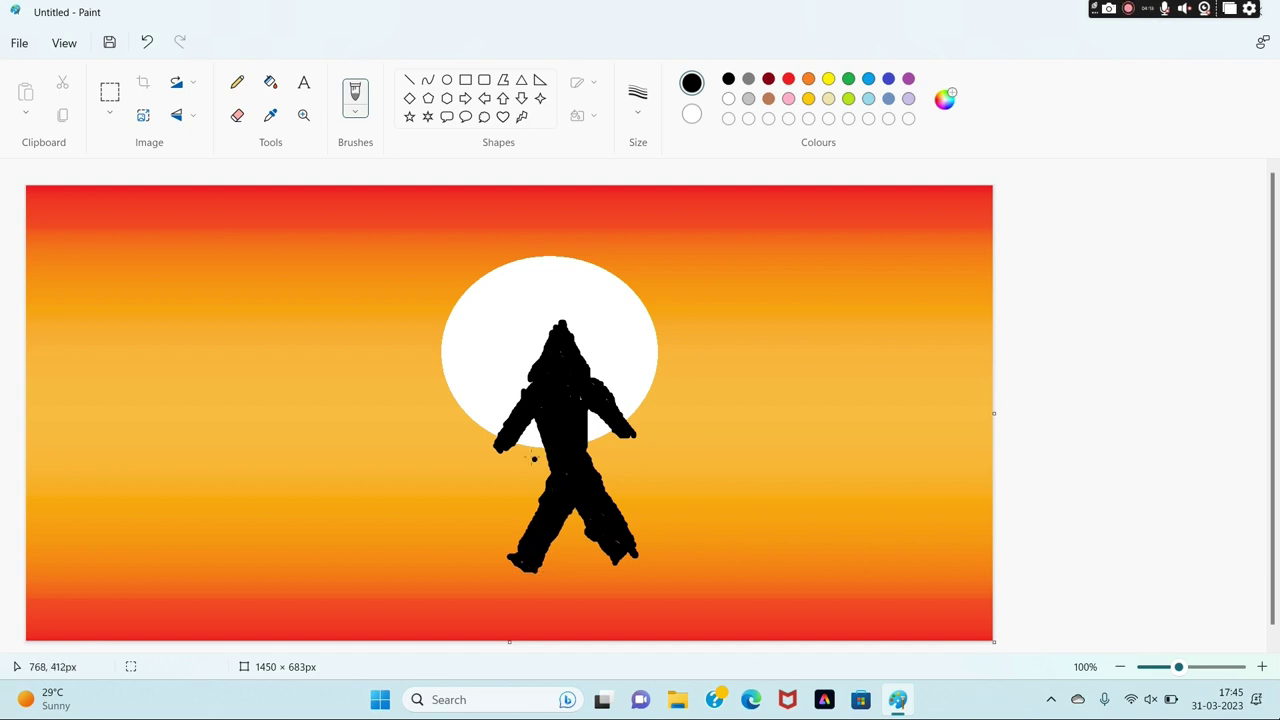
Paint the left forearm bending back to the waist and thicken both arms.
{"action": "mouse_move", "coordinate": [504, 447]}
{"action": "left_mouse_down"}
{"action": "mouse_move", "coordinate": [527, 476]}
{"action": "mouse_move", "coordinate": [532, 458]}
{"action": "mouse_move", "coordinate": [548, 470]}
{"action": "mouse_move", "coordinate": [532, 474]}
{"action": "mouse_move", "coordinate": [516, 444]}
{"action": "mouse_move", "coordinate": [553, 480]}
{"action": "left_mouse_up"}
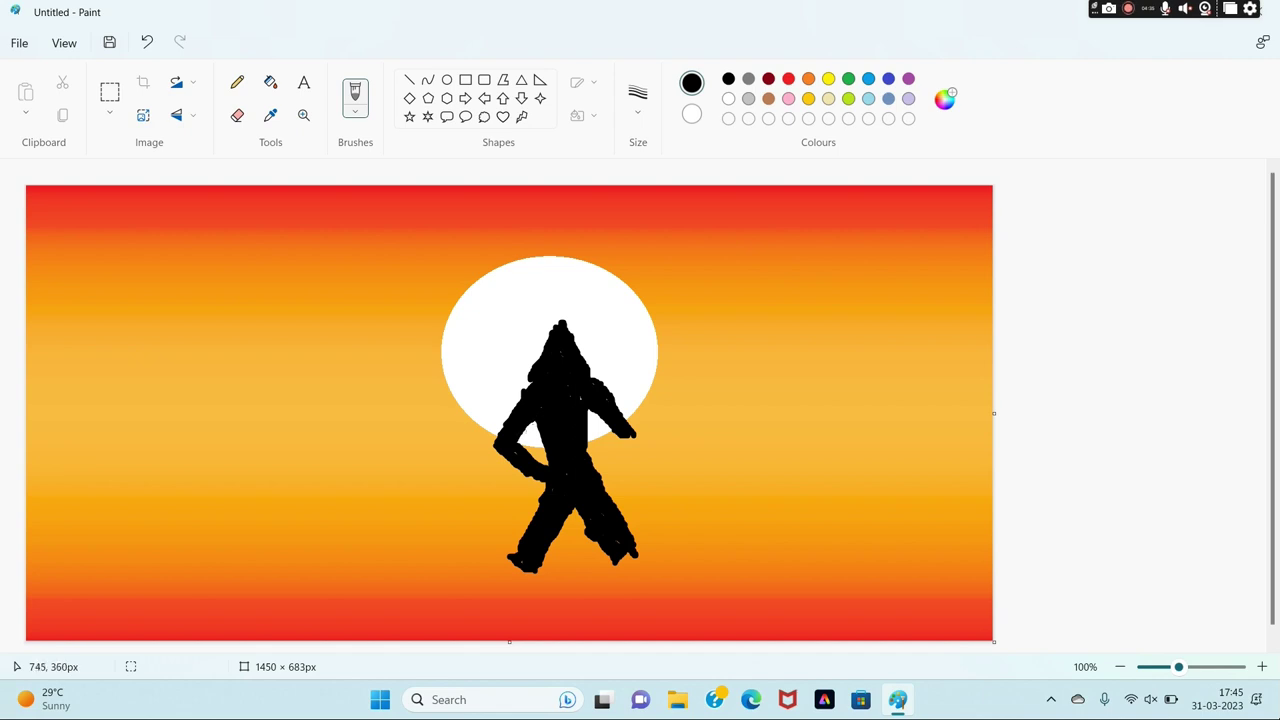
{"action": "left_click_drag", "start_coordinate": [535, 416], "coordinate": [511, 441]}
{"action": "mouse_move", "coordinate": [602, 412]}
{"action": "left_mouse_down"}
{"action": "mouse_move", "coordinate": [592, 409]}
{"action": "mouse_move", "coordinate": [636, 441]}
{"action": "left_mouse_up"}
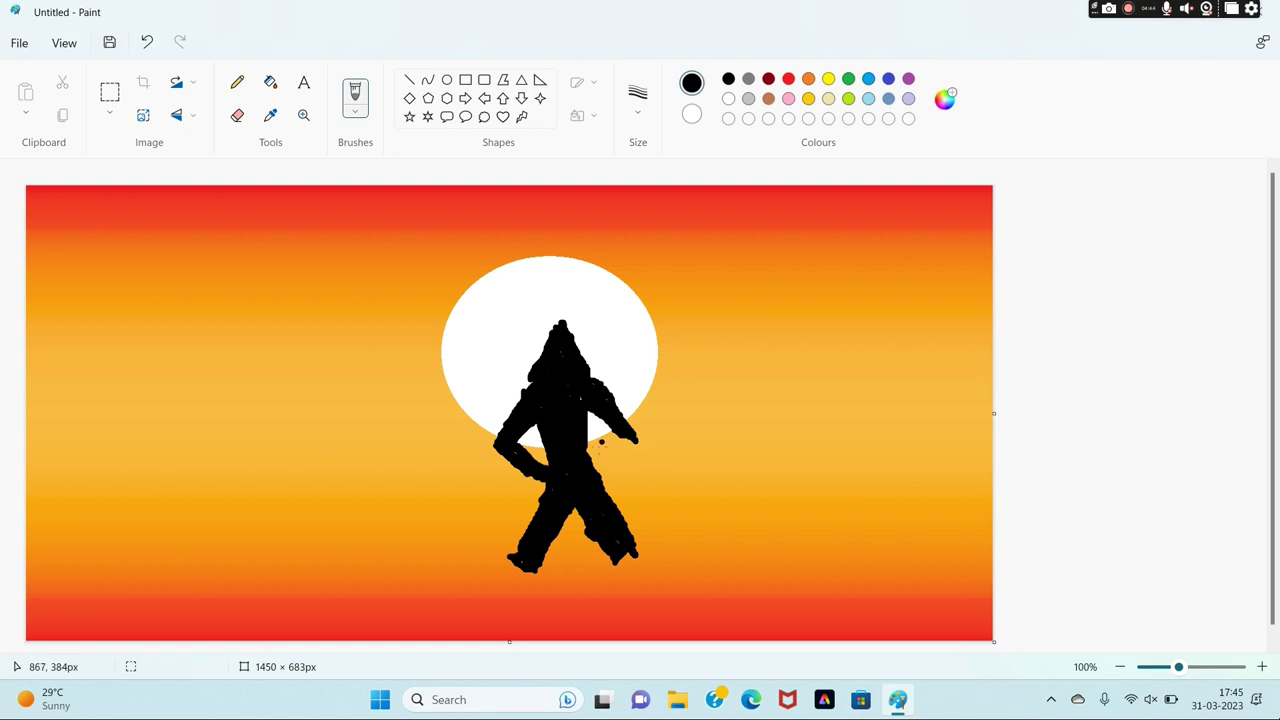
Extend the left leg into a foot and paint a cloth flaring out to the left of the hips.
{"action": "left_click", "coordinate": [518, 573]}
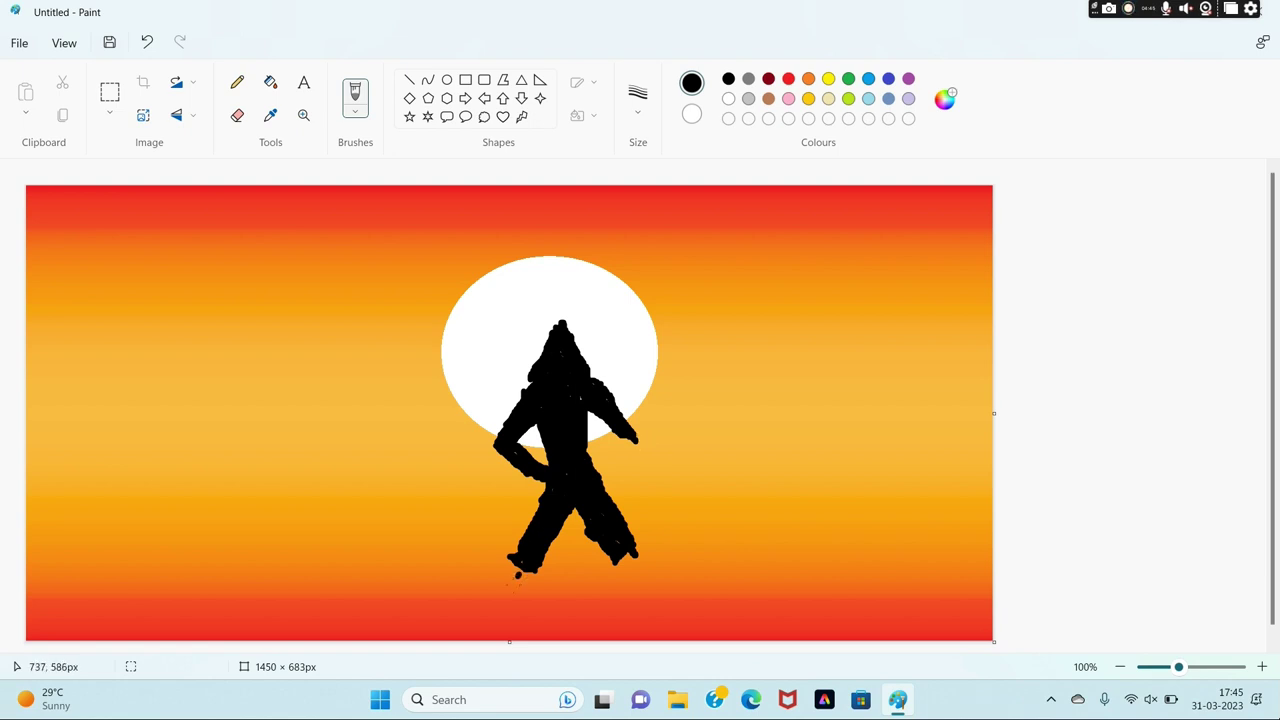
{"action": "left_click_drag", "start_coordinate": [517, 577], "coordinate": [523, 576]}
{"action": "mouse_move", "coordinate": [517, 583]}
{"action": "left_mouse_down"}
{"action": "mouse_move", "coordinate": [499, 610]}
{"action": "mouse_move", "coordinate": [636, 552]}
{"action": "mouse_move", "coordinate": [513, 570]}
{"action": "mouse_move", "coordinate": [528, 617]}
{"action": "left_mouse_up"}
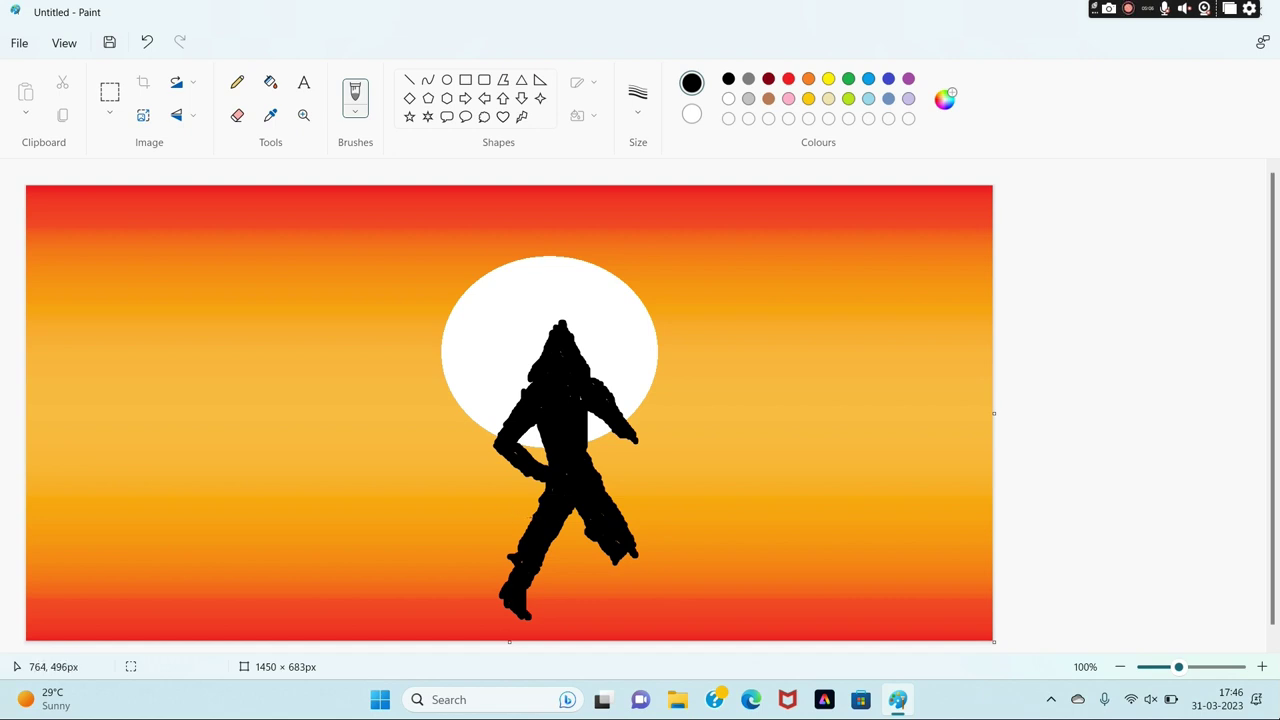
{"action": "mouse_move", "coordinate": [536, 517]}
{"action": "left_mouse_down"}
{"action": "mouse_move", "coordinate": [489, 529]}
{"action": "mouse_move", "coordinate": [477, 486]}
{"action": "mouse_move", "coordinate": [542, 495]}
{"action": "mouse_move", "coordinate": [498, 497]}
{"action": "mouse_move", "coordinate": [539, 503]}
{"action": "mouse_move", "coordinate": [501, 521]}
{"action": "left_mouse_up"}
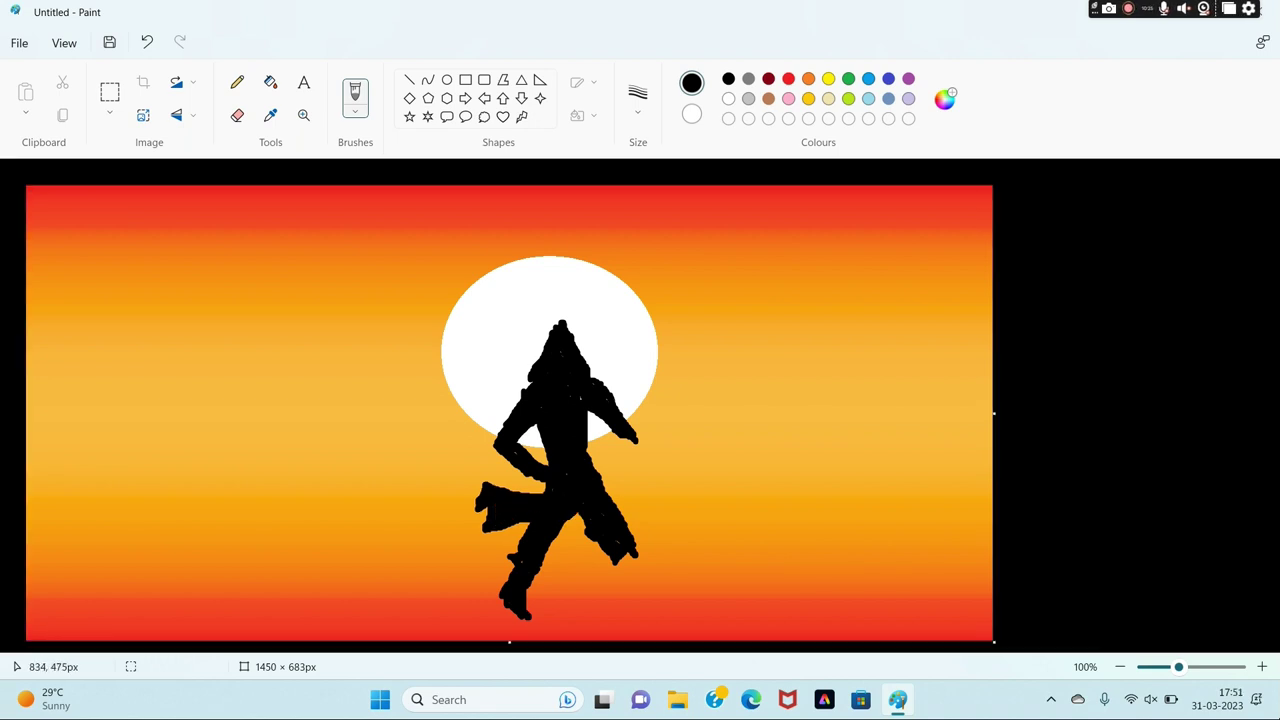
{"action": "mouse_move", "coordinate": [591, 472]}
{"action": "left_mouse_down"}
{"action": "mouse_move", "coordinate": [586, 416]}
{"action": "mouse_move", "coordinate": [596, 468]}
{"action": "mouse_move", "coordinate": [595, 424]}
{"action": "left_mouse_up"}
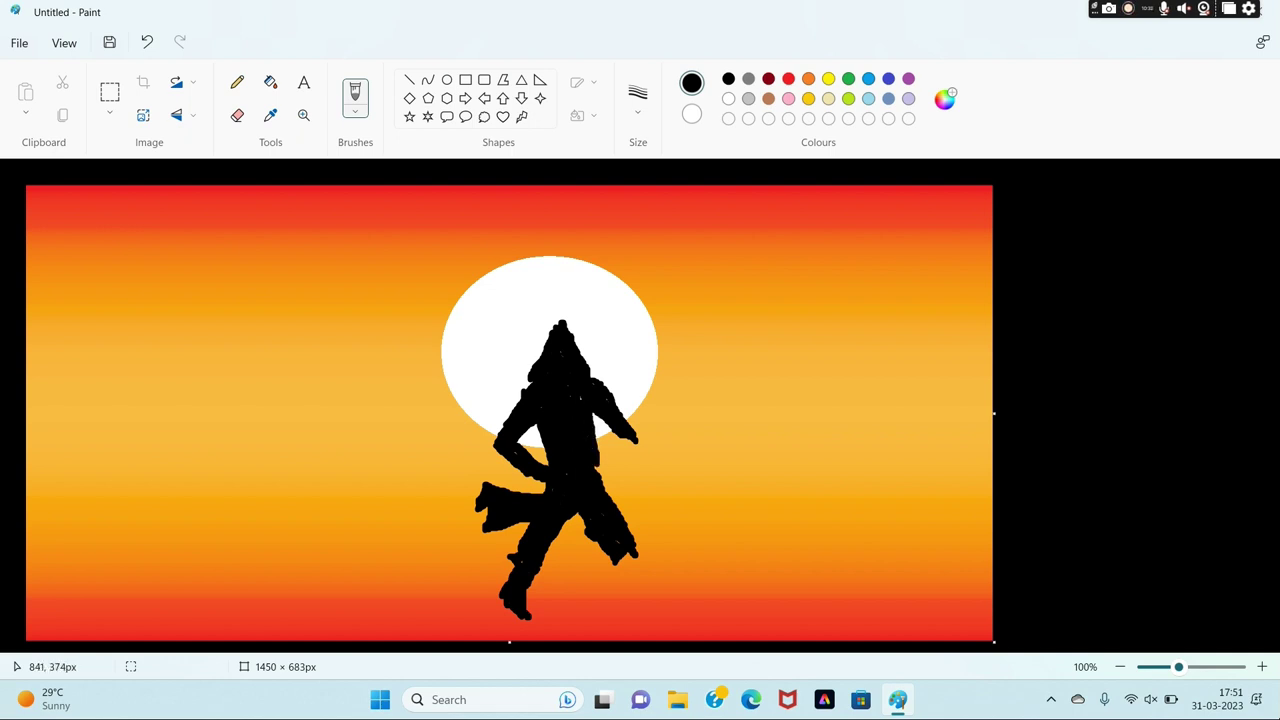
{"action": "left_click_drag", "start_coordinate": [596, 468], "coordinate": [603, 487]}
{"action": "left_click", "coordinate": [147, 42]}
{"action": "left_click", "coordinate": [147, 42]}
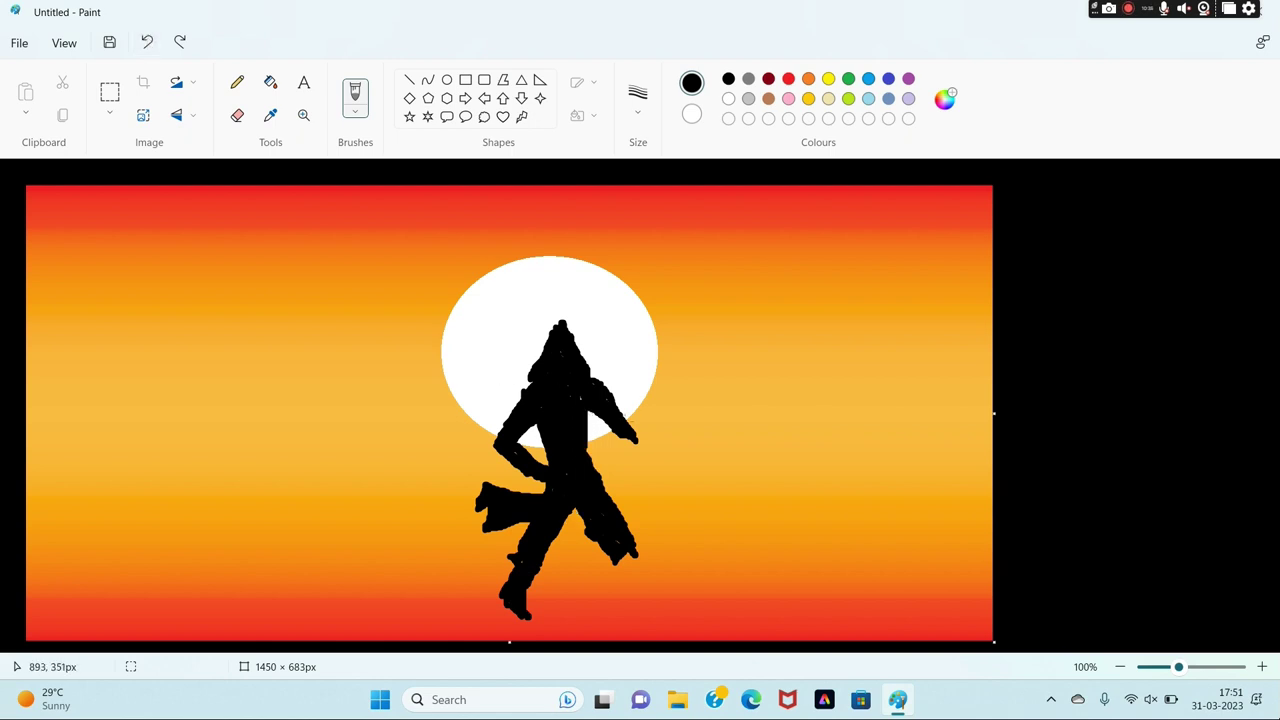
Widen the right side of the torso and hips, and extend the right leg into an outward-pointing foot.
{"action": "left_click_drag", "start_coordinate": [598, 417], "coordinate": [584, 520]}
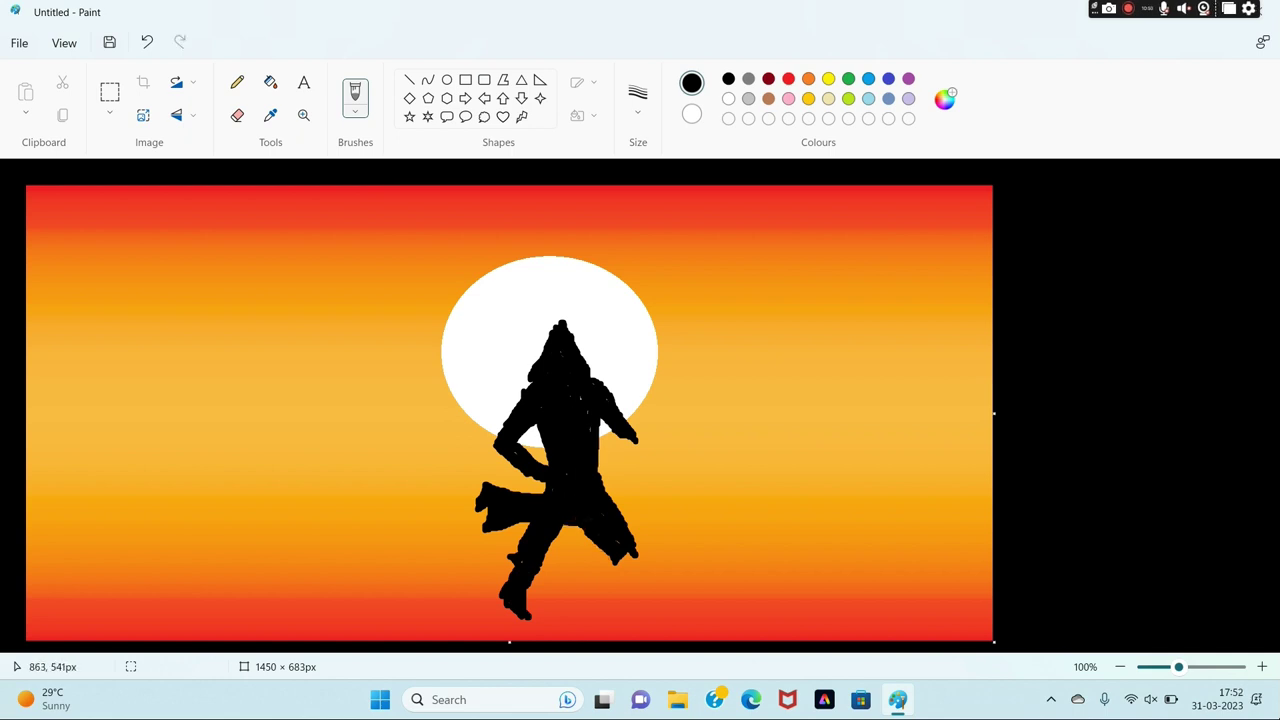
{"action": "mouse_move", "coordinate": [627, 551]}
{"action": "left_mouse_down"}
{"action": "mouse_move", "coordinate": [630, 571]}
{"action": "mouse_move", "coordinate": [662, 592]}
{"action": "mouse_move", "coordinate": [650, 580]}
{"action": "left_mouse_up"}
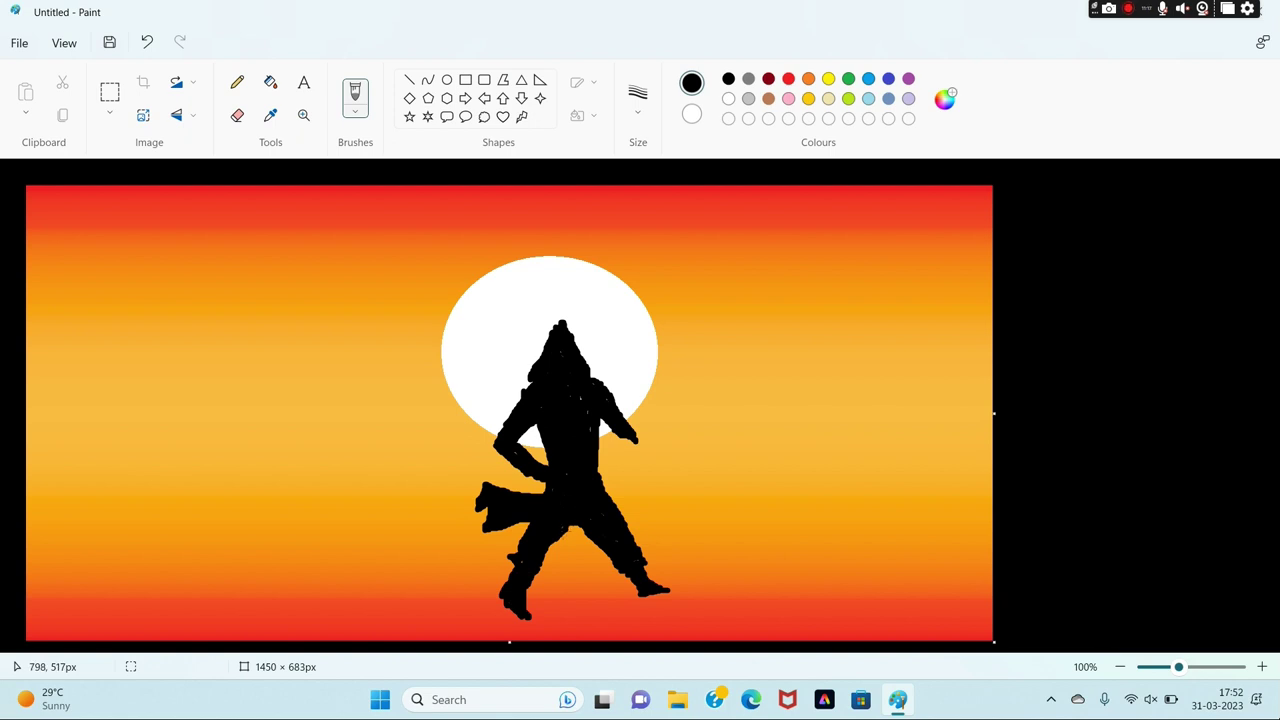
Paint a cloth hanging between the legs and fill the gap beside the left leg.
{"action": "mouse_move", "coordinate": [566, 531]}
{"action": "left_mouse_down"}
{"action": "mouse_move", "coordinate": [560, 562]}
{"action": "mouse_move", "coordinate": [590, 565]}
{"action": "mouse_move", "coordinate": [582, 536]}
{"action": "mouse_move", "coordinate": [574, 548]}
{"action": "mouse_move", "coordinate": [564, 535]}
{"action": "mouse_move", "coordinate": [571, 550]}
{"action": "left_mouse_up"}
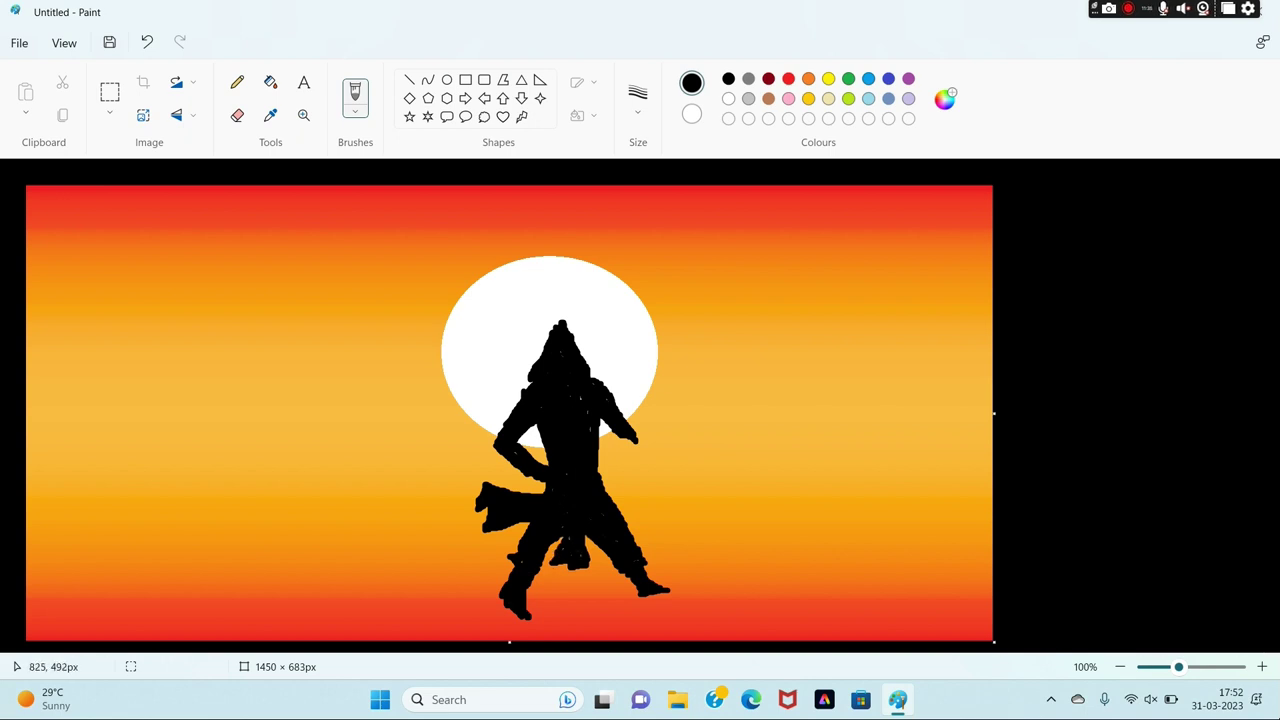
{"action": "left_click_drag", "start_coordinate": [544, 559], "coordinate": [552, 543]}
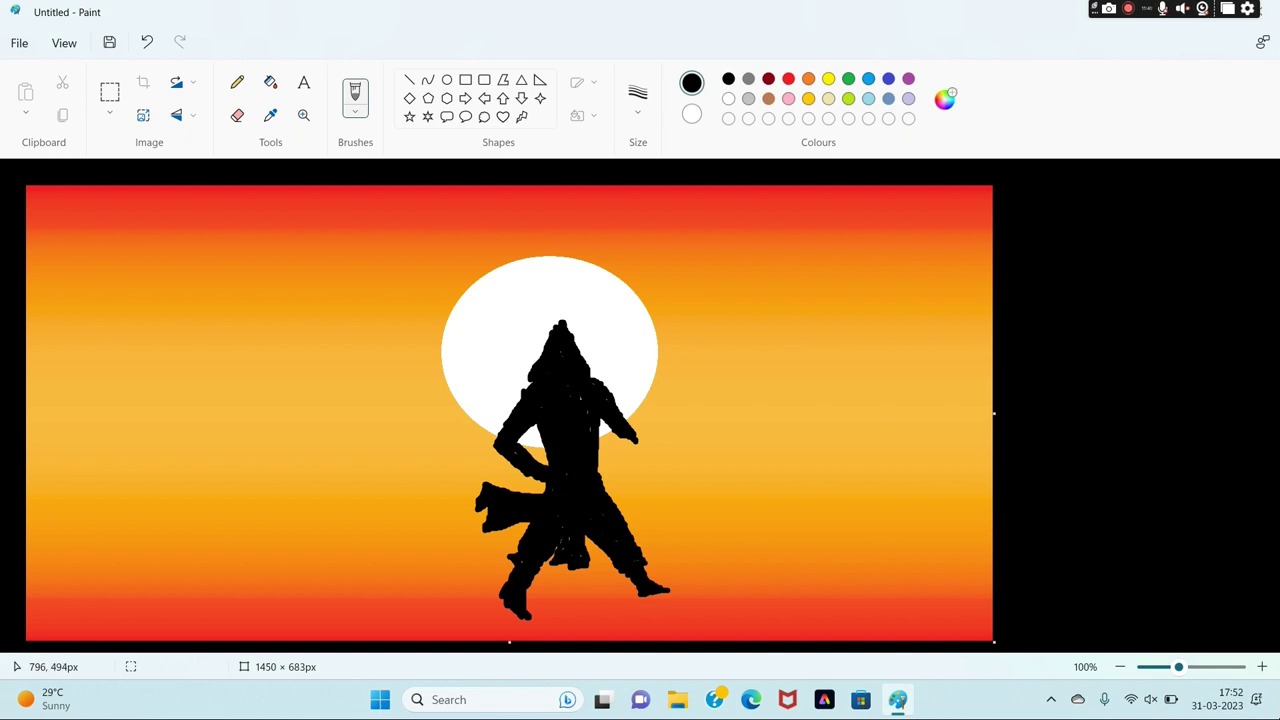
Draw a thin slanted black line about 100 × 356 px up from the right foot and stretch its upper end higher.
{"action": "left_click", "coordinate": [409, 80]}
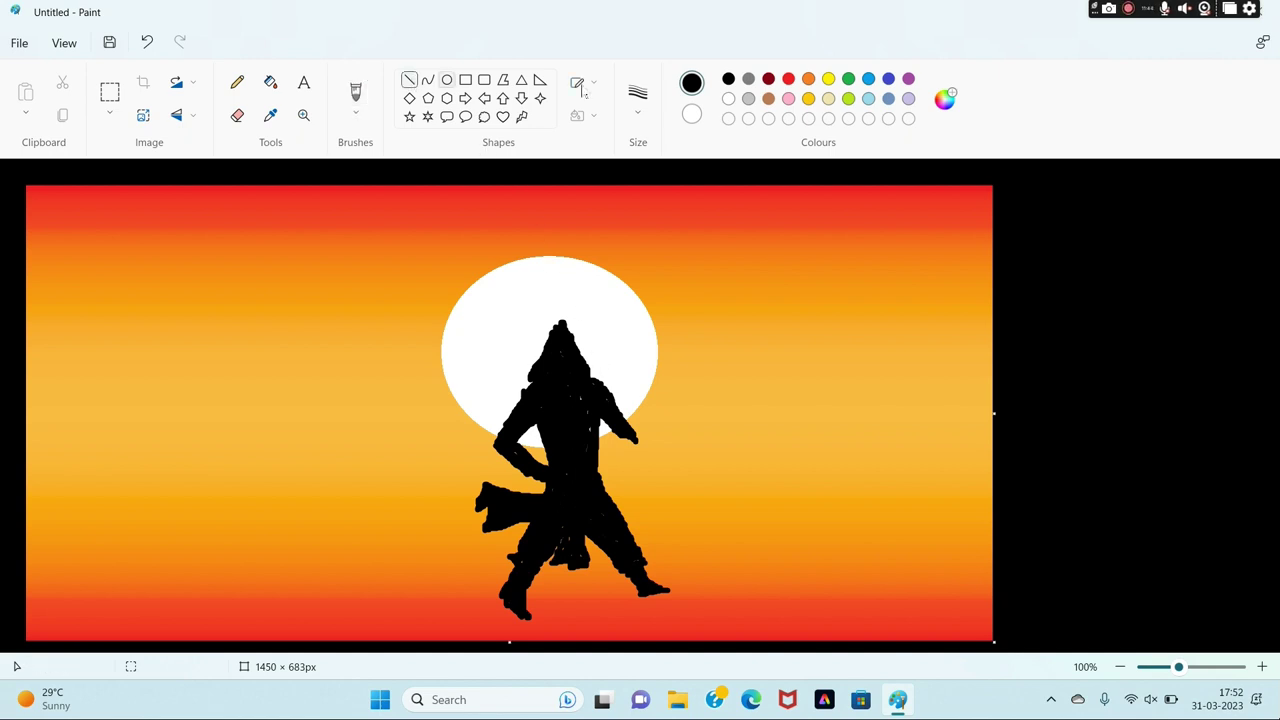
{"action": "left_click", "coordinate": [638, 105]}
{"action": "left_click", "coordinate": [649, 182]}
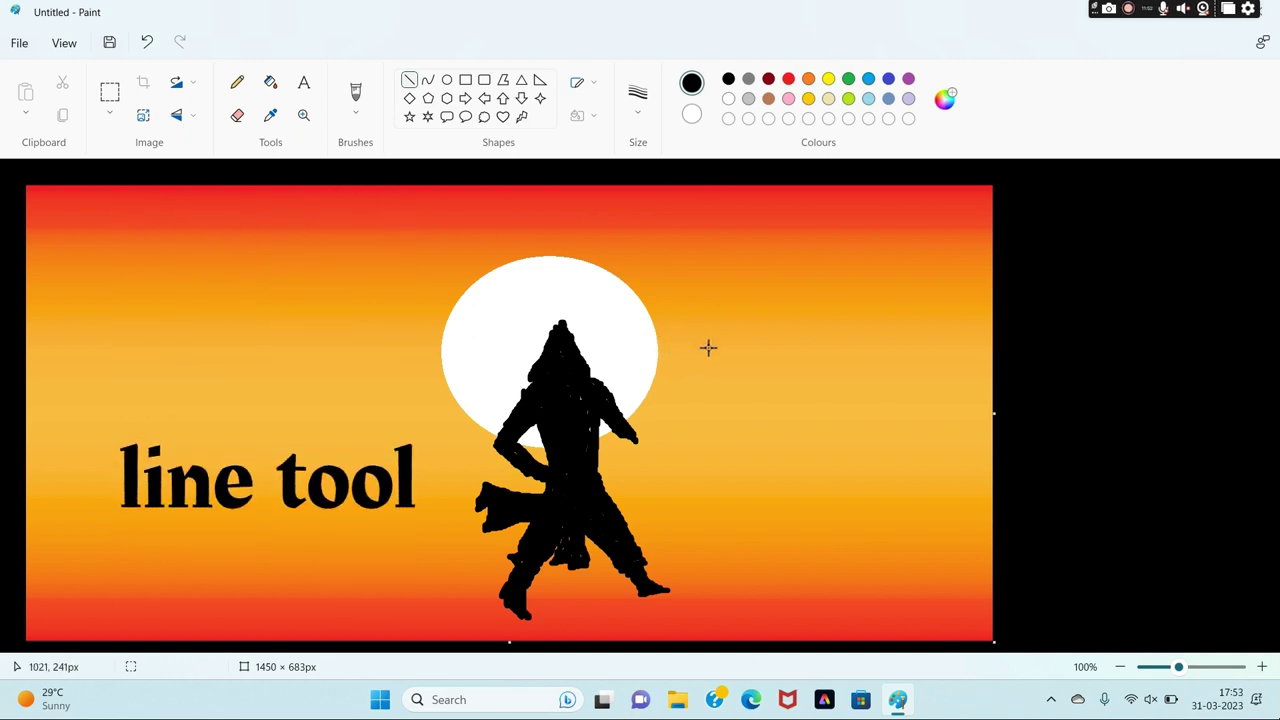
{"action": "mouse_move", "coordinate": [715, 343]}
{"action": "left_mouse_down"}
{"action": "mouse_move", "coordinate": [697, 423]}
{"action": "mouse_move", "coordinate": [648, 518]}
{"action": "mouse_move", "coordinate": [650, 580]}
{"action": "left_mouse_up"}
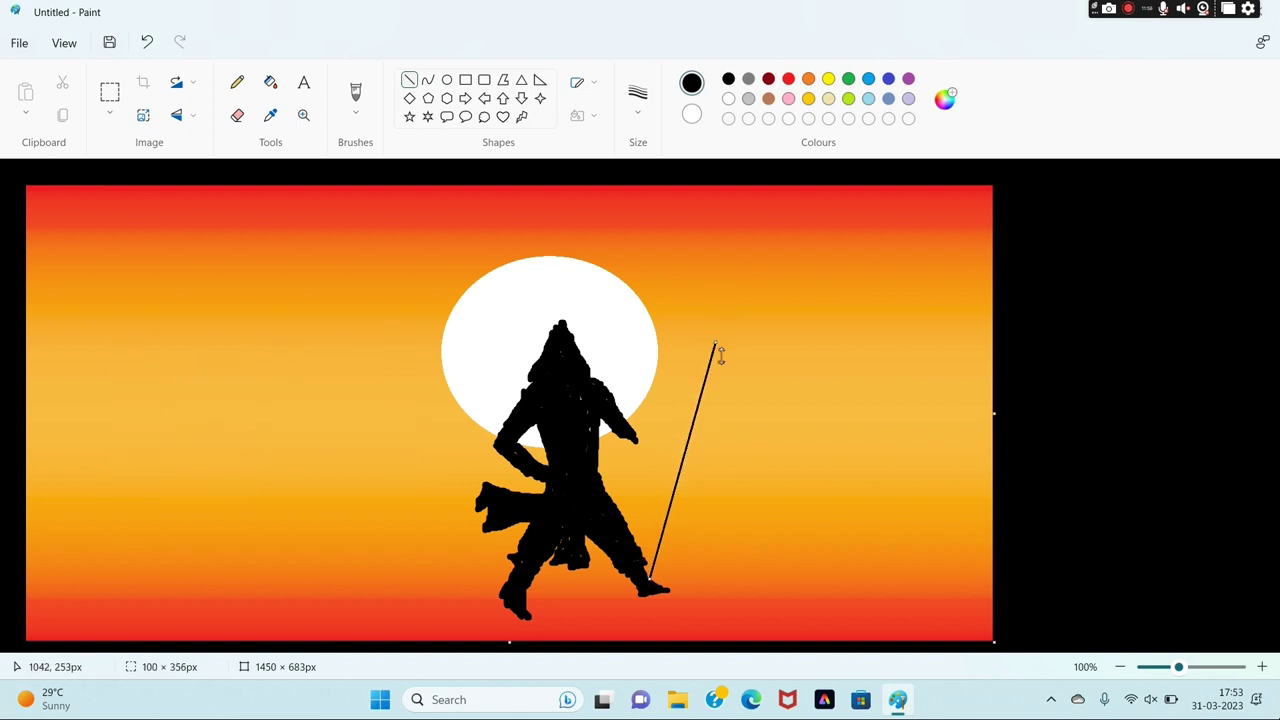
{"action": "left_click_drag", "start_coordinate": [716, 350], "coordinate": [716, 310]}
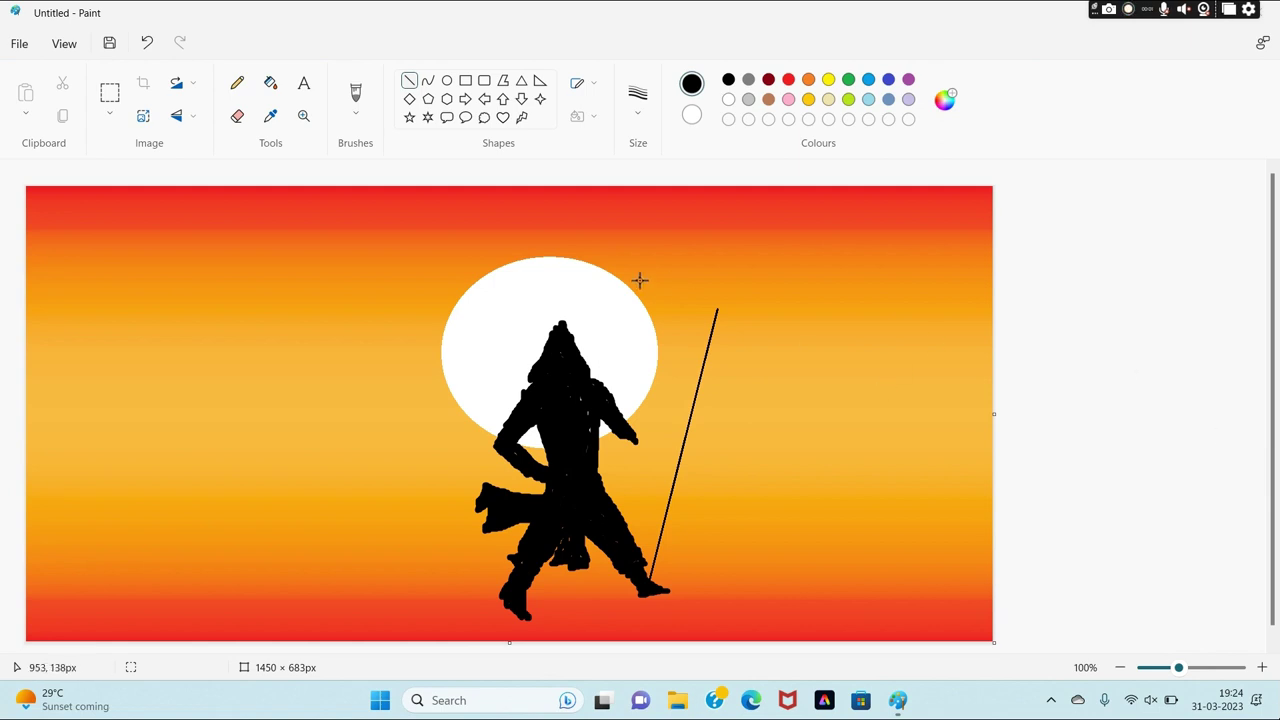
Try a brush stroke beside the torso, undo it, and build up the peak of the figure's head.
{"action": "left_click", "coordinate": [355, 92]}
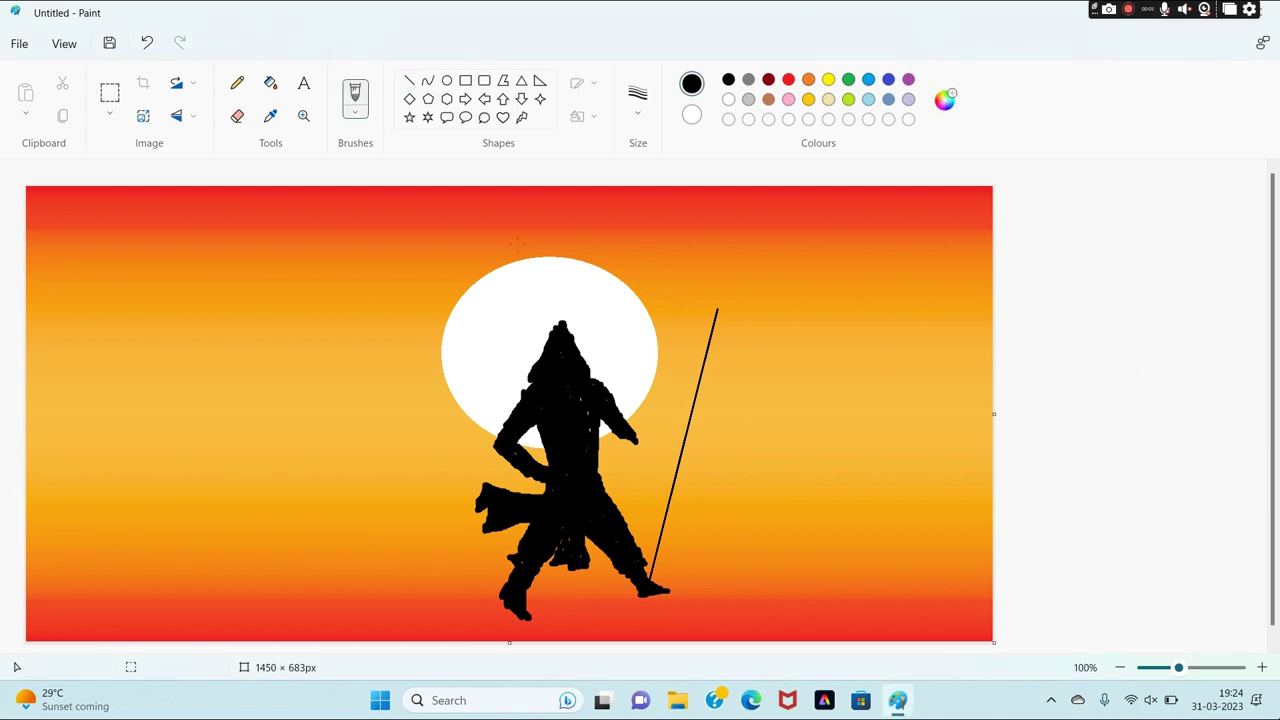
{"action": "left_click_drag", "start_coordinate": [603, 430], "coordinate": [595, 444]}
{"action": "left_click", "coordinate": [147, 43]}
{"action": "left_click", "coordinate": [147, 43]}
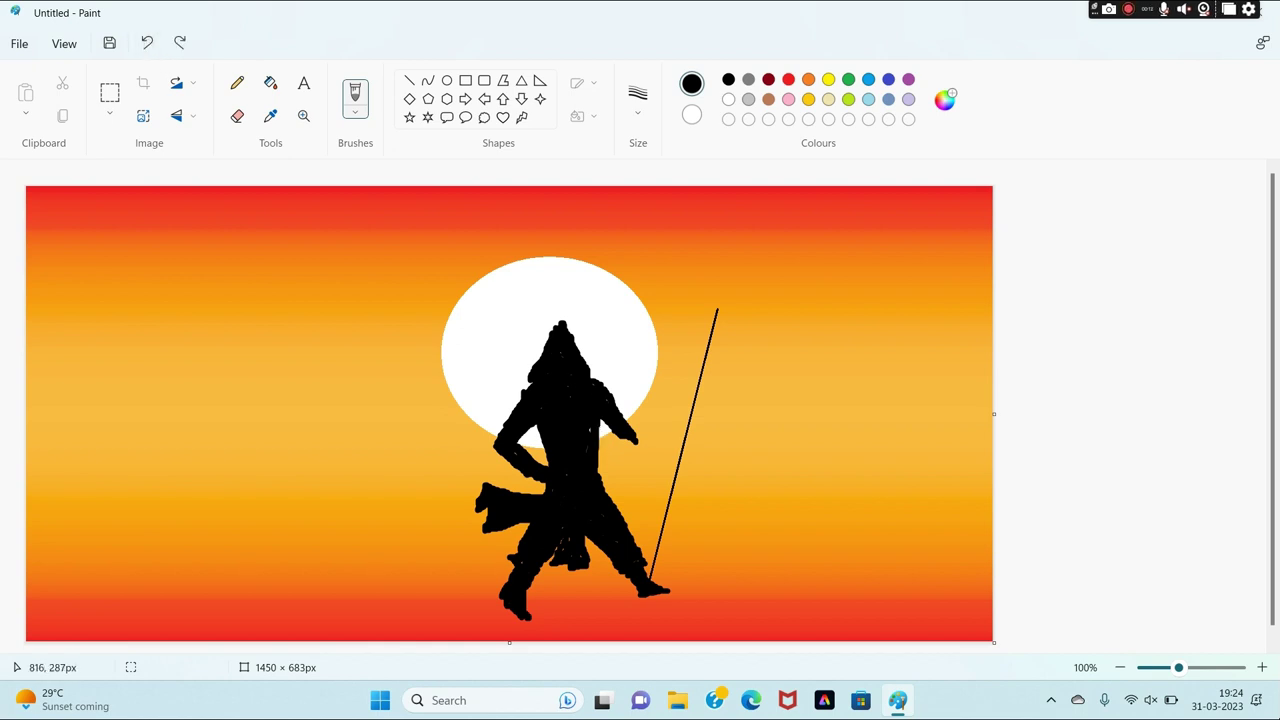
{"action": "left_click_drag", "start_coordinate": [566, 323], "coordinate": [568, 330]}
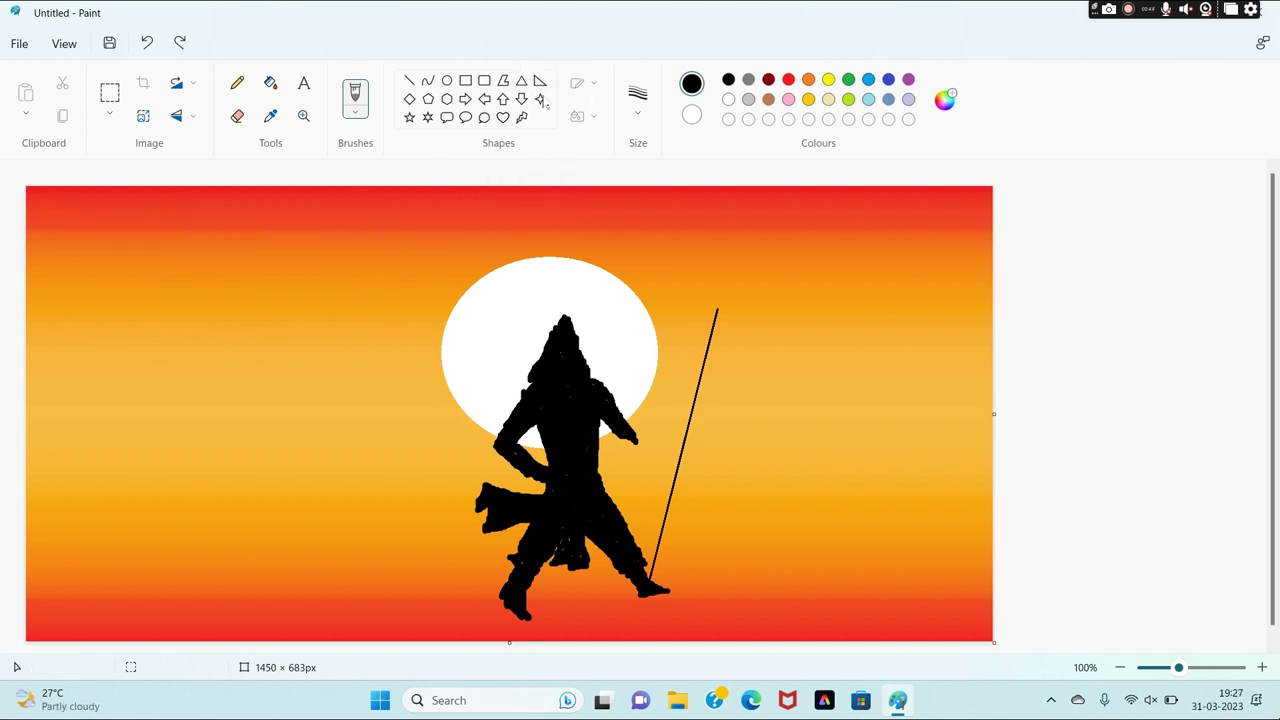
Draw two outward-bulging 8 px curves along the slanted line as bow limbs, the upper one about 63 × 207 px.
{"action": "left_click", "coordinate": [428, 81]}
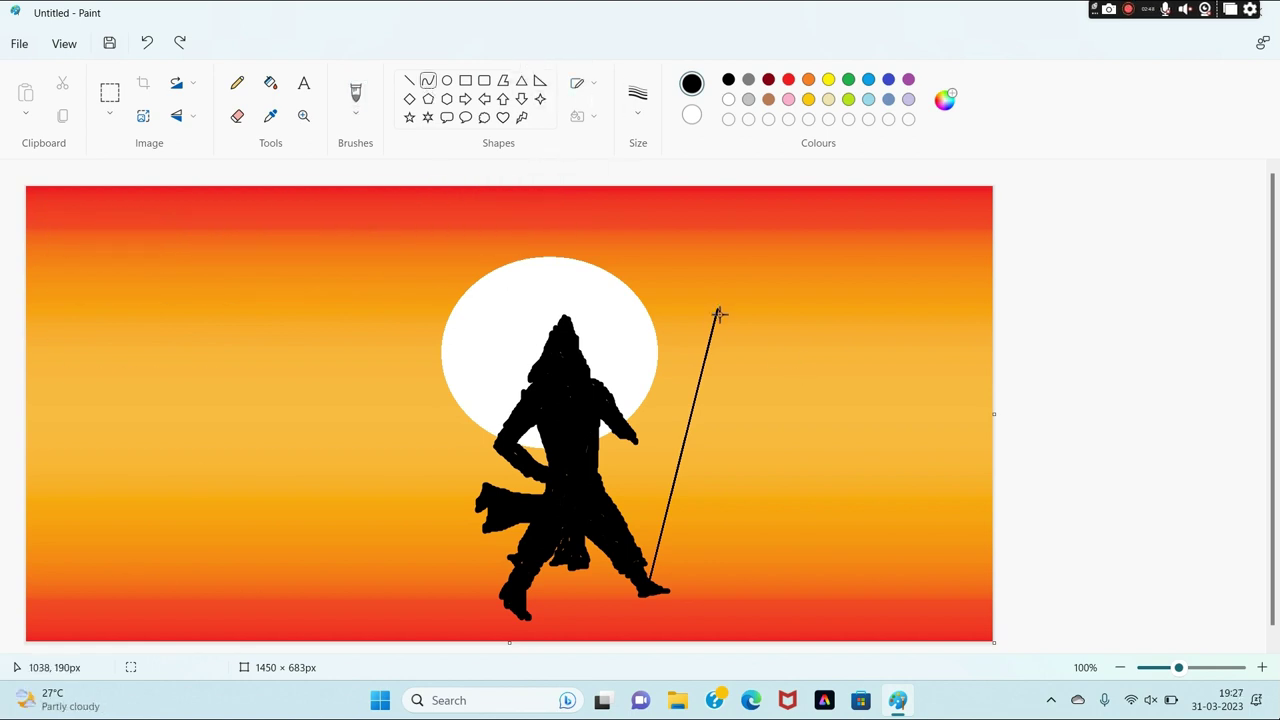
{"action": "left_click_drag", "start_coordinate": [718, 314], "coordinate": [694, 452]}
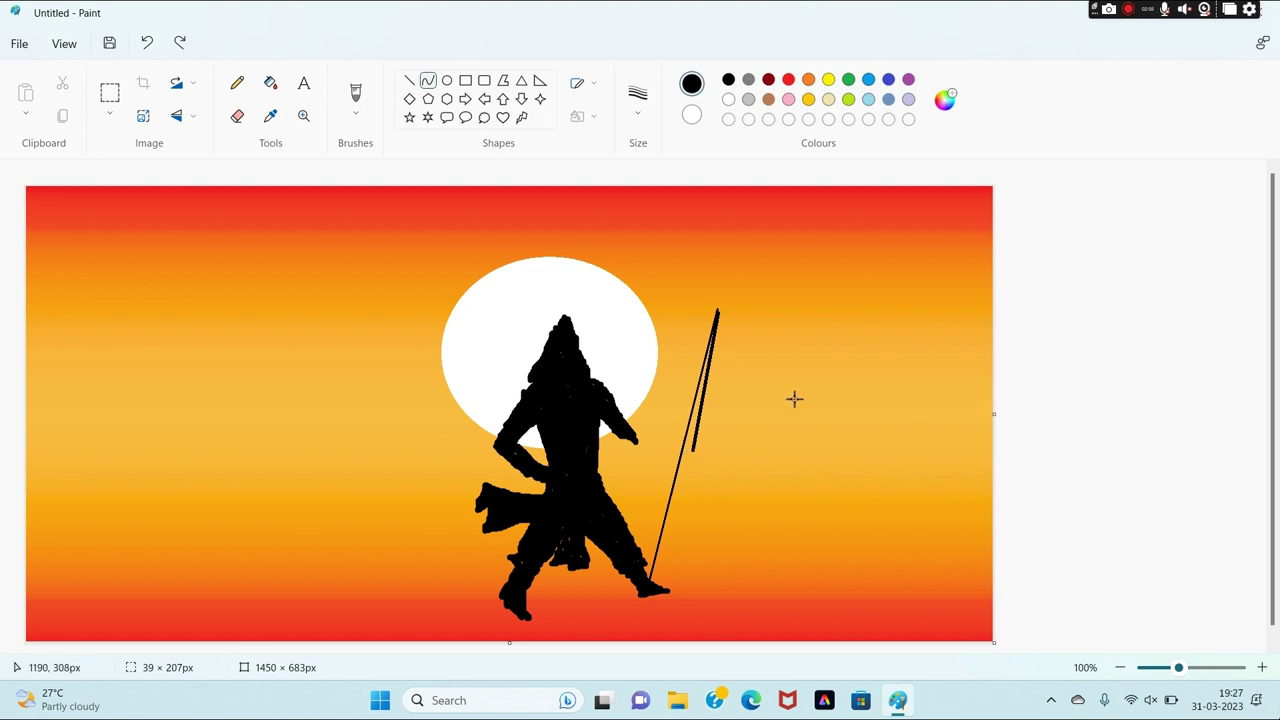
{"action": "left_click_drag", "start_coordinate": [706, 388], "coordinate": [734, 417]}
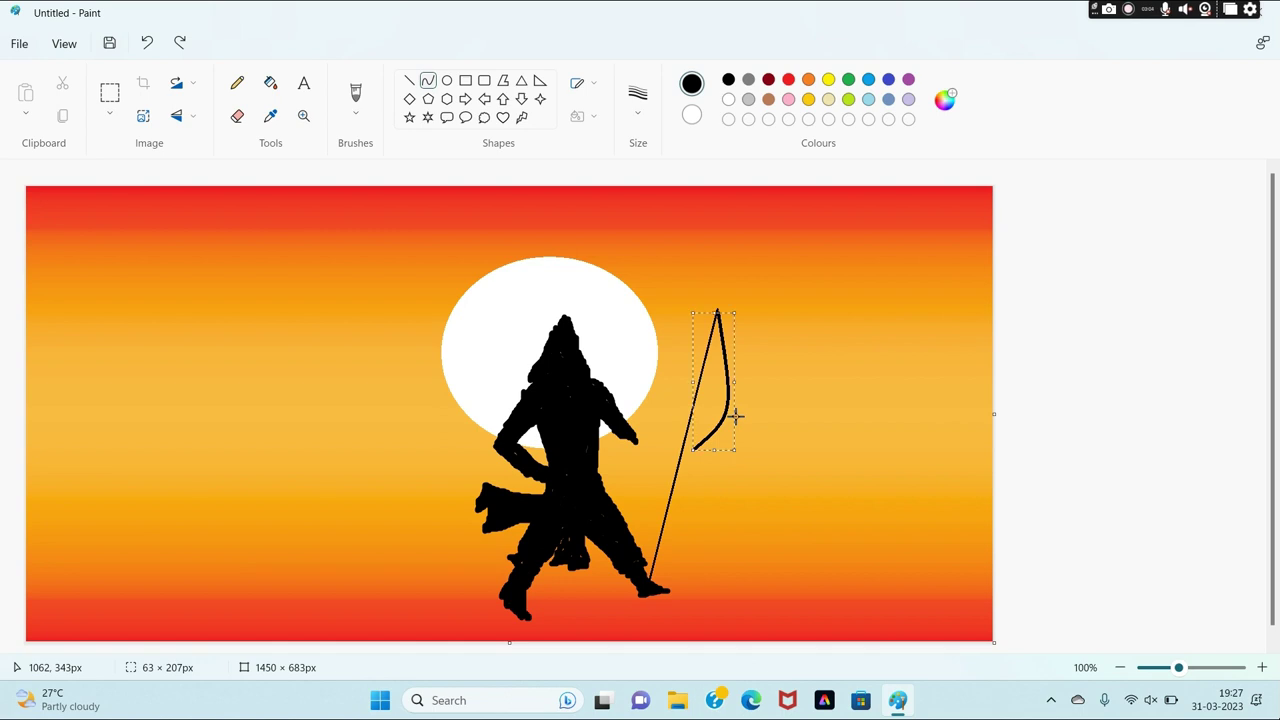
{"action": "left_click", "coordinate": [638, 100]}
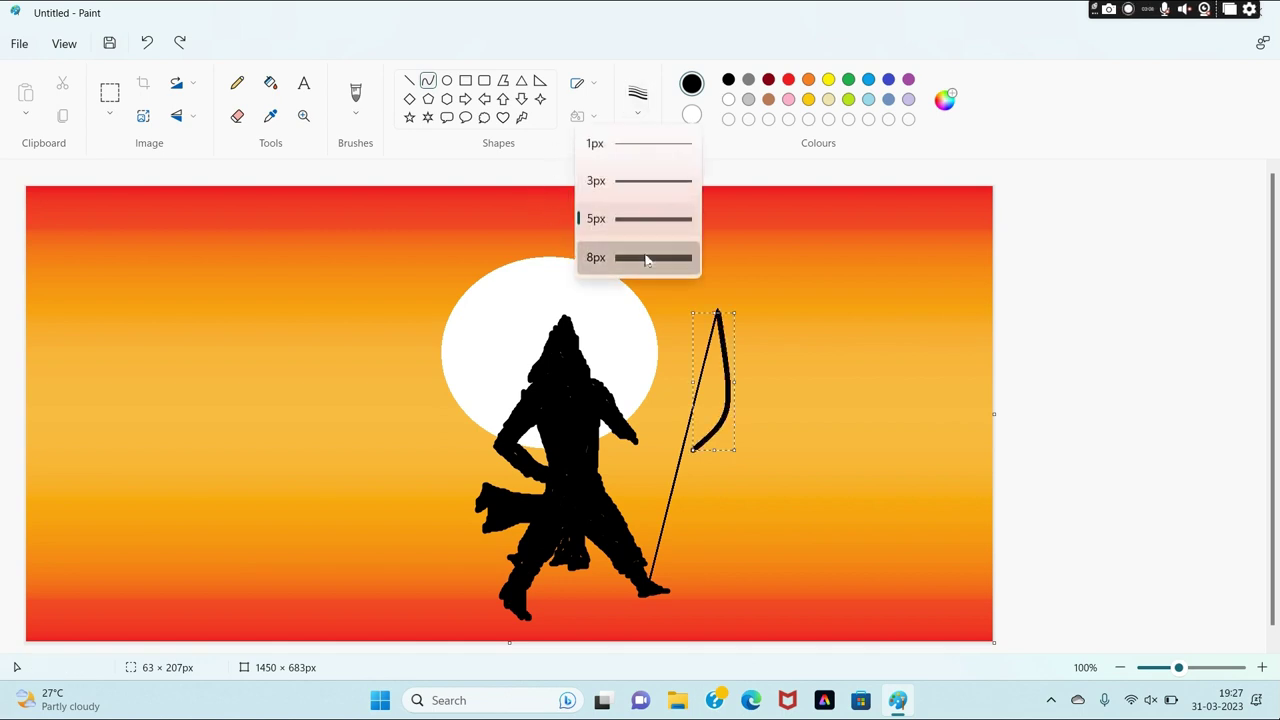
{"action": "left_click", "coordinate": [651, 257]}
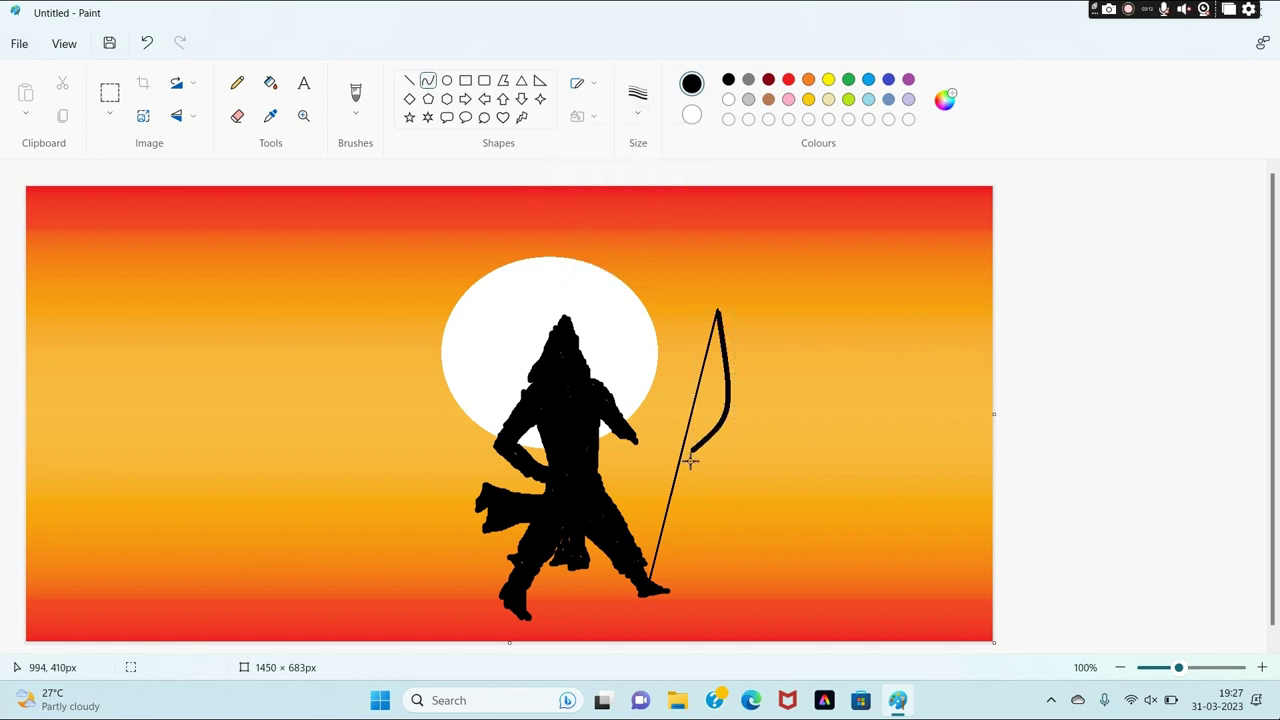
{"action": "left_click_drag", "start_coordinate": [689, 457], "coordinate": [700, 521]}
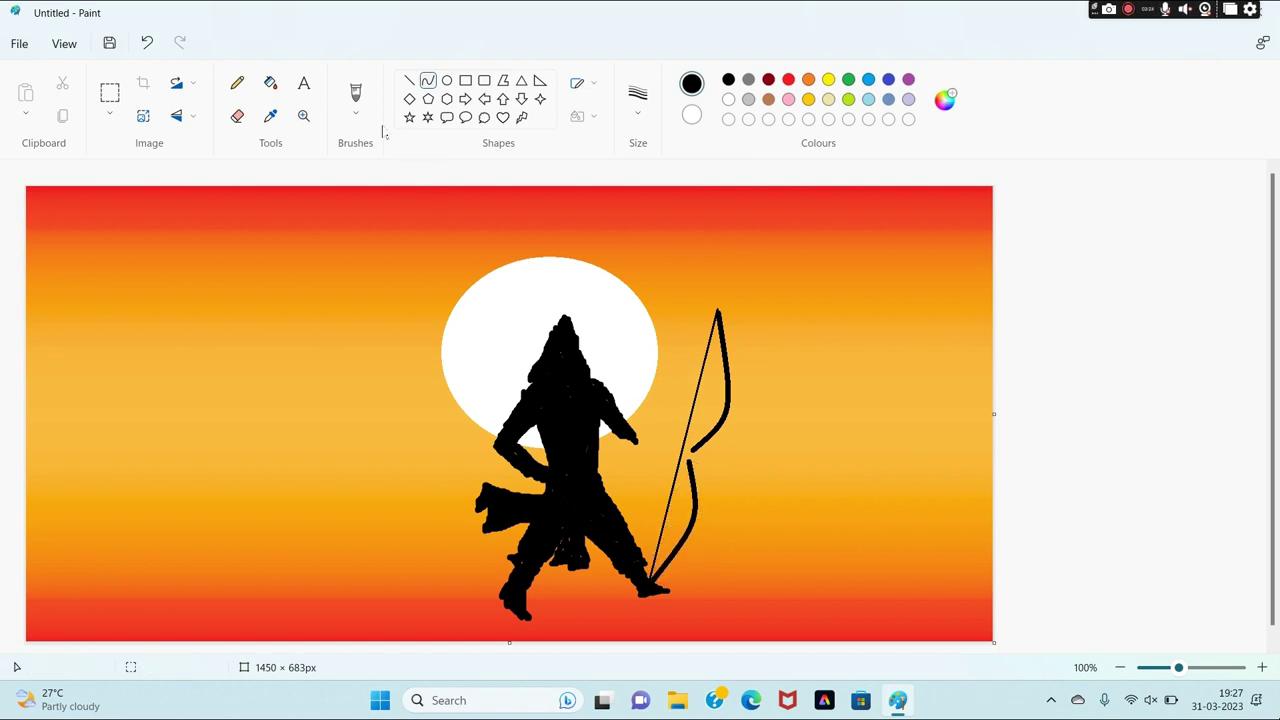
Paint the right forearm with the black brush, extending it to a hand that grips the middle of the bow.
{"action": "left_click", "coordinate": [357, 100]}
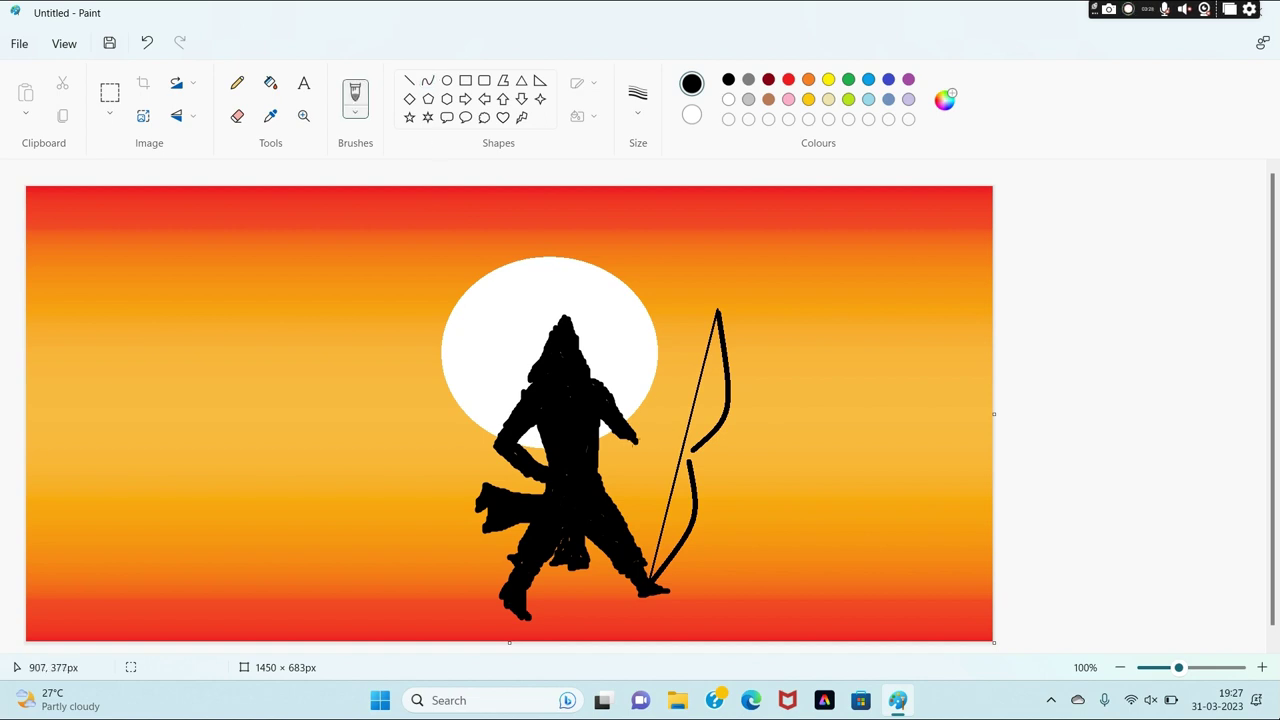
{"action": "left_click_drag", "start_coordinate": [635, 445], "coordinate": [631, 444]}
{"action": "mouse_move", "coordinate": [610, 400]}
{"action": "left_mouse_down"}
{"action": "mouse_move", "coordinate": [684, 450]}
{"action": "mouse_move", "coordinate": [648, 441]}
{"action": "mouse_move", "coordinate": [668, 457]}
{"action": "mouse_move", "coordinate": [692, 458]}
{"action": "left_mouse_up"}
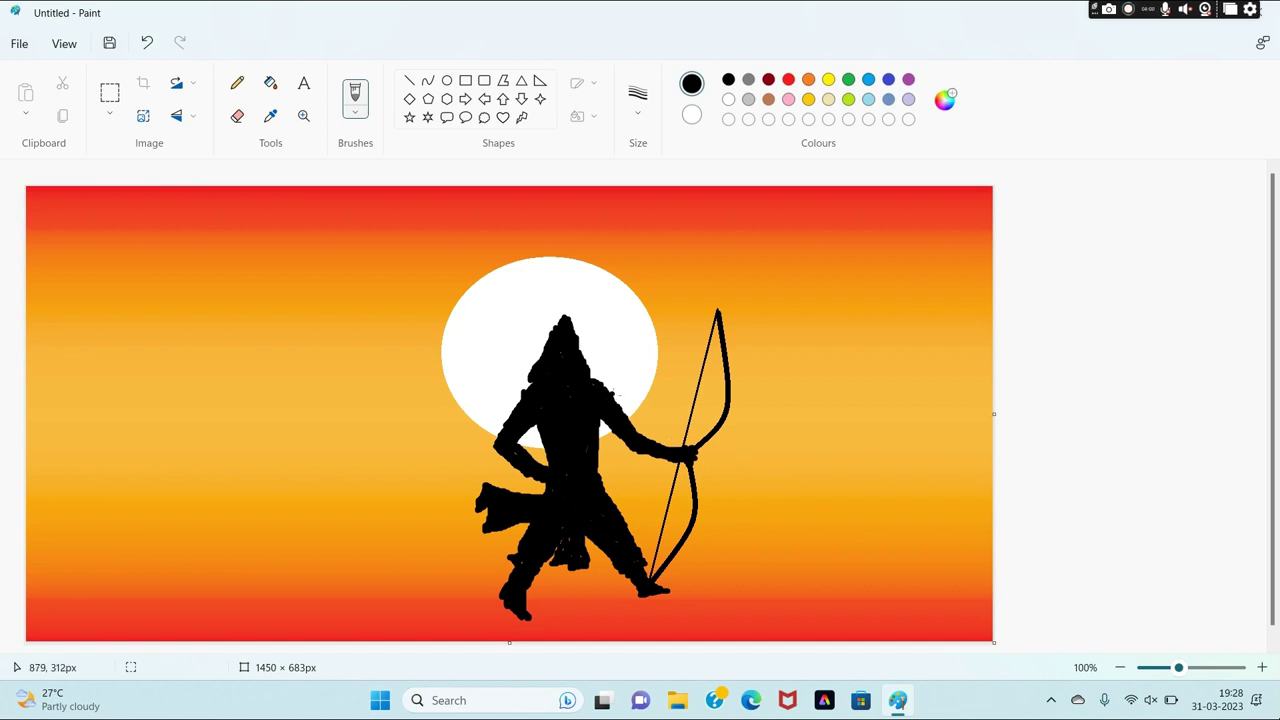
Try bulking up the right upper arm, undo it, and refine the outstretched arm's outline and the body's fill.
{"action": "mouse_move", "coordinate": [597, 383]}
{"action": "left_mouse_down"}
{"action": "mouse_move", "coordinate": [639, 428]}
{"action": "mouse_move", "coordinate": [623, 409]}
{"action": "left_mouse_up"}
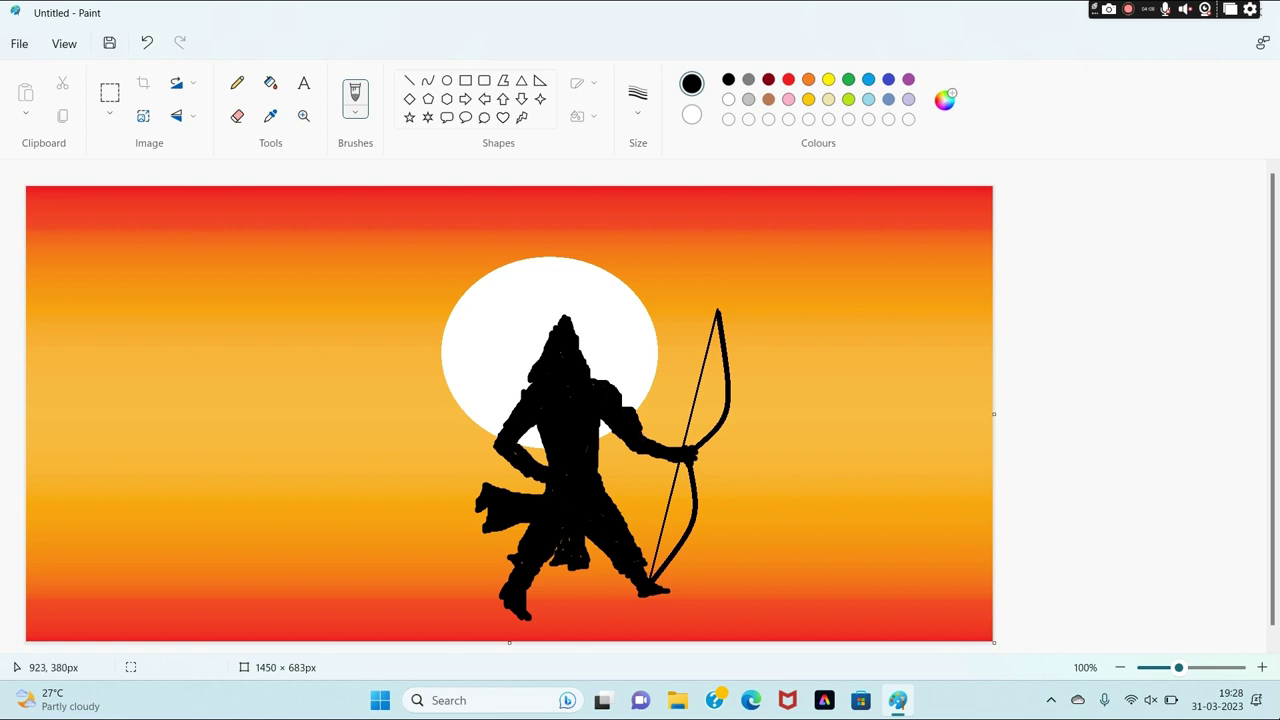
{"action": "left_click", "coordinate": [147, 43]}
{"action": "left_click", "coordinate": [147, 43]}
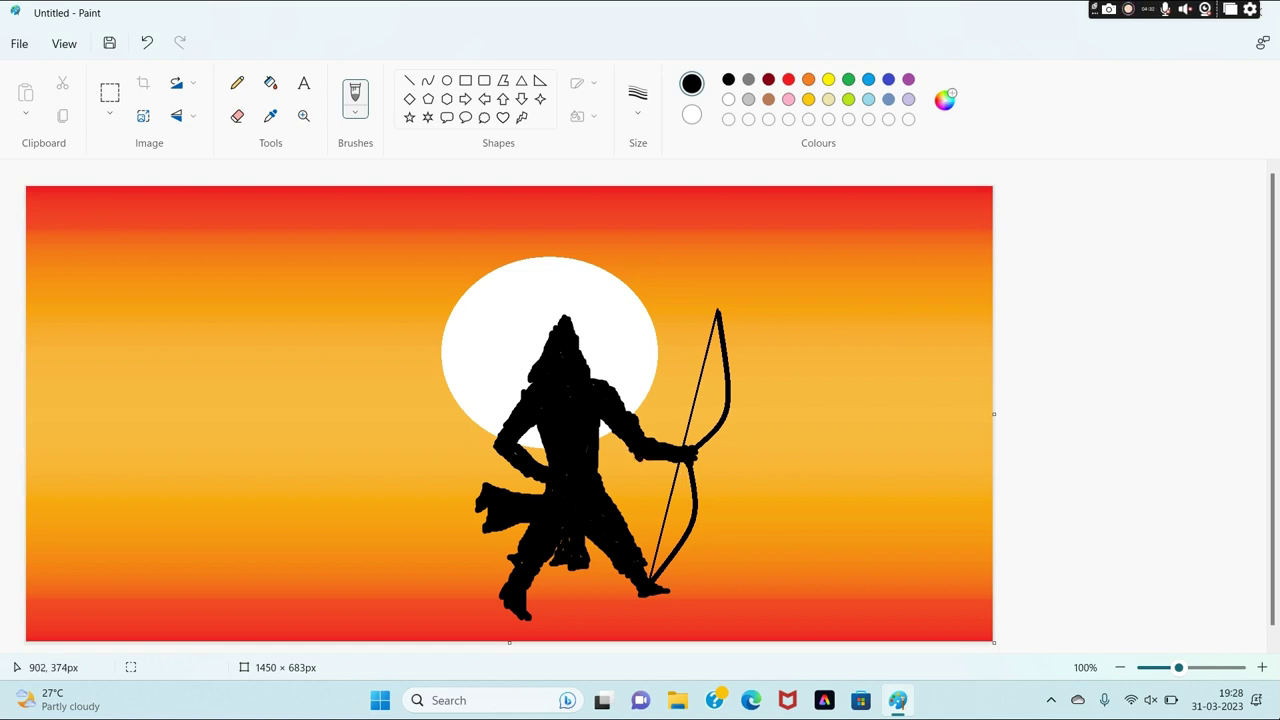
{"action": "left_click", "coordinate": [148, 45]}
{"action": "key", "text": "ctrl+y"}
{"action": "left_click", "coordinate": [147, 43]}
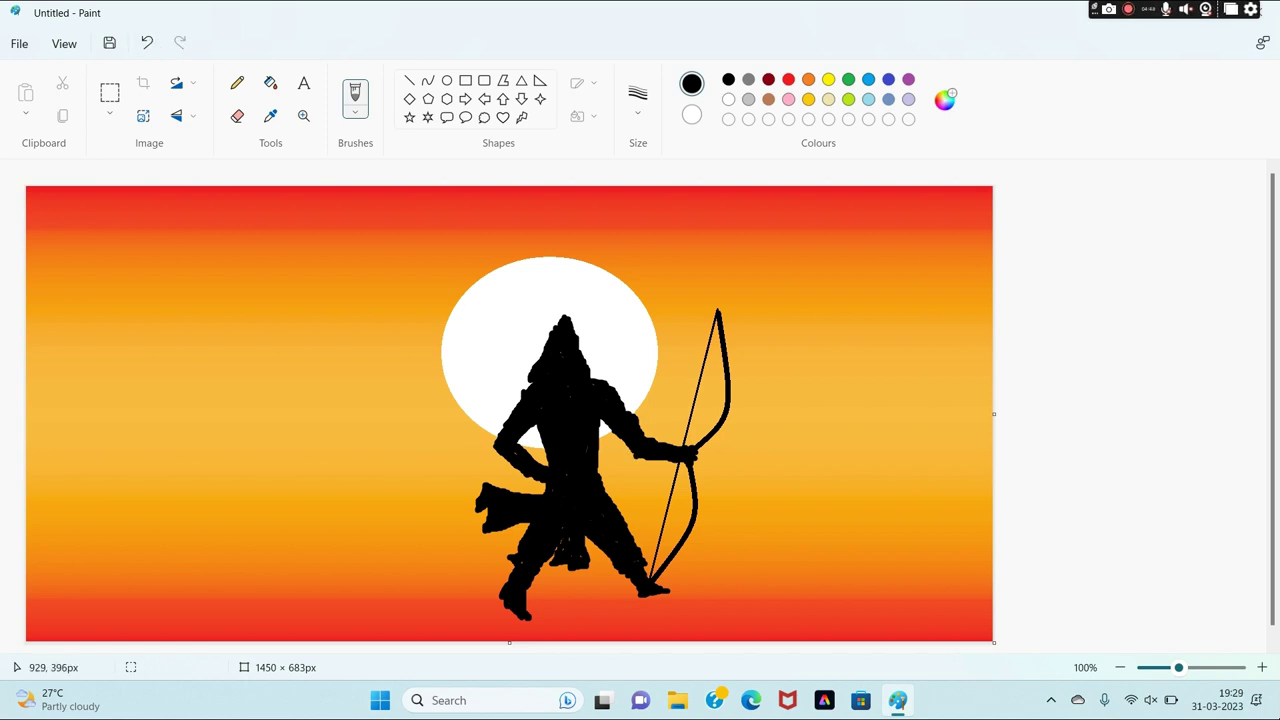
{"action": "left_click", "coordinate": [148, 43]}
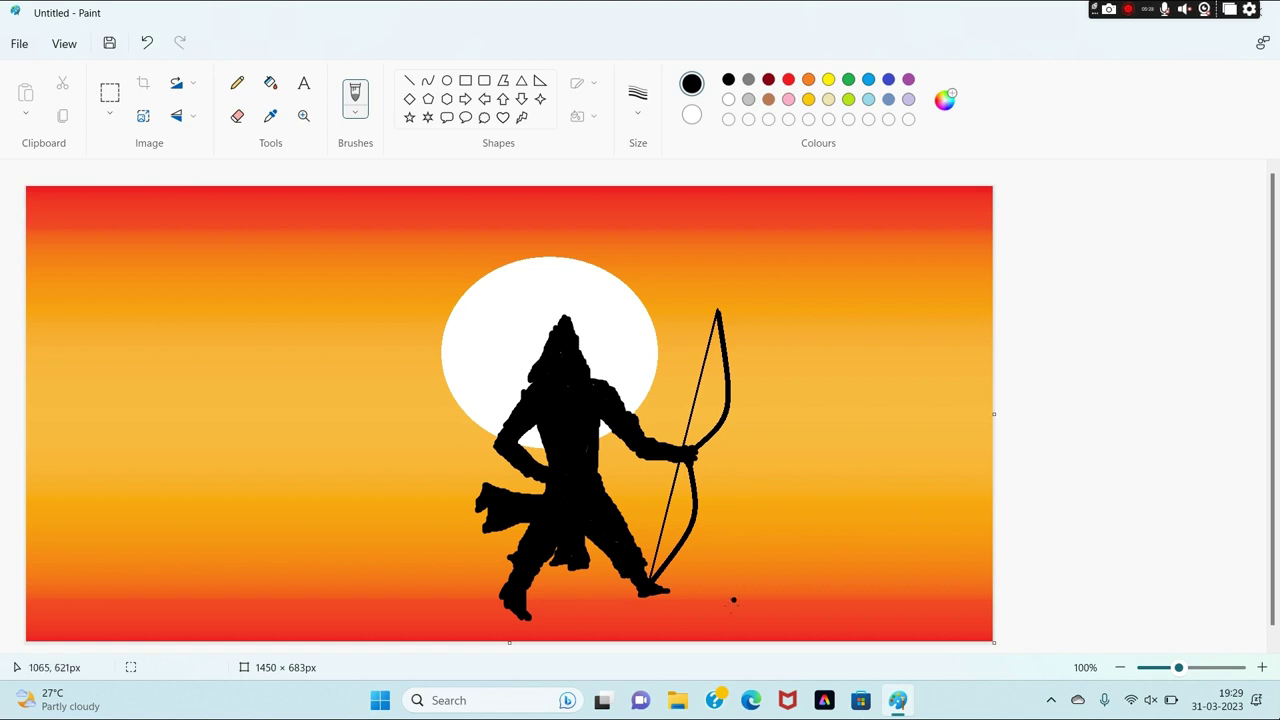
Paint a solid black rocky ground under both feet, with a raised rock below the right foot.
{"action": "mouse_move", "coordinate": [621, 602]}
{"action": "left_mouse_down"}
{"action": "mouse_move", "coordinate": [690, 608]}
{"action": "mouse_move", "coordinate": [668, 630]}
{"action": "mouse_move", "coordinate": [714, 616]}
{"action": "mouse_move", "coordinate": [786, 637]}
{"action": "mouse_move", "coordinate": [600, 638]}
{"action": "mouse_move", "coordinate": [768, 612]}
{"action": "mouse_move", "coordinate": [752, 630]}
{"action": "mouse_move", "coordinate": [686, 641]}
{"action": "mouse_move", "coordinate": [662, 630]}
{"action": "mouse_move", "coordinate": [686, 604]}
{"action": "mouse_move", "coordinate": [669, 598]}
{"action": "left_mouse_up"}
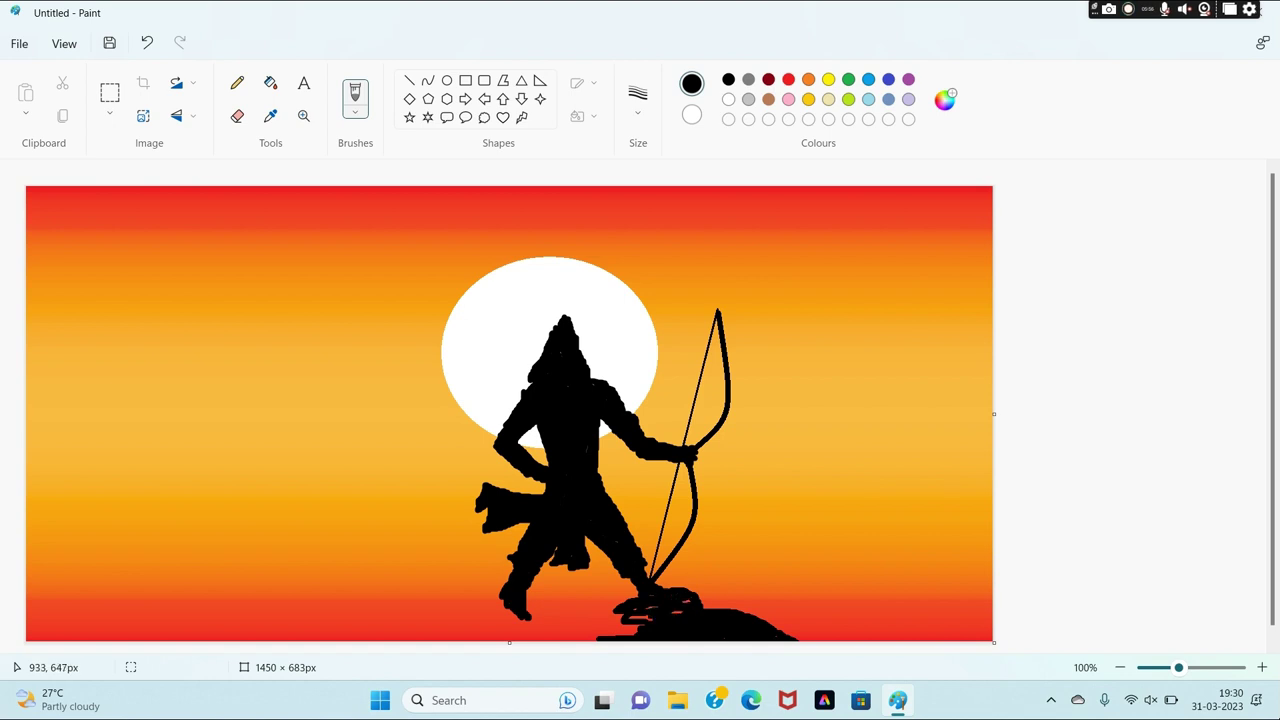
{"action": "mouse_move", "coordinate": [597, 620]}
{"action": "left_mouse_down"}
{"action": "mouse_move", "coordinate": [565, 630]}
{"action": "mouse_move", "coordinate": [630, 636]}
{"action": "mouse_move", "coordinate": [534, 636]}
{"action": "mouse_move", "coordinate": [516, 622]}
{"action": "mouse_move", "coordinate": [534, 623]}
{"action": "mouse_move", "coordinate": [390, 637]}
{"action": "mouse_move", "coordinate": [515, 638]}
{"action": "mouse_move", "coordinate": [530, 635]}
{"action": "mouse_move", "coordinate": [439, 637]}
{"action": "mouse_move", "coordinate": [622, 599]}
{"action": "left_mouse_up"}
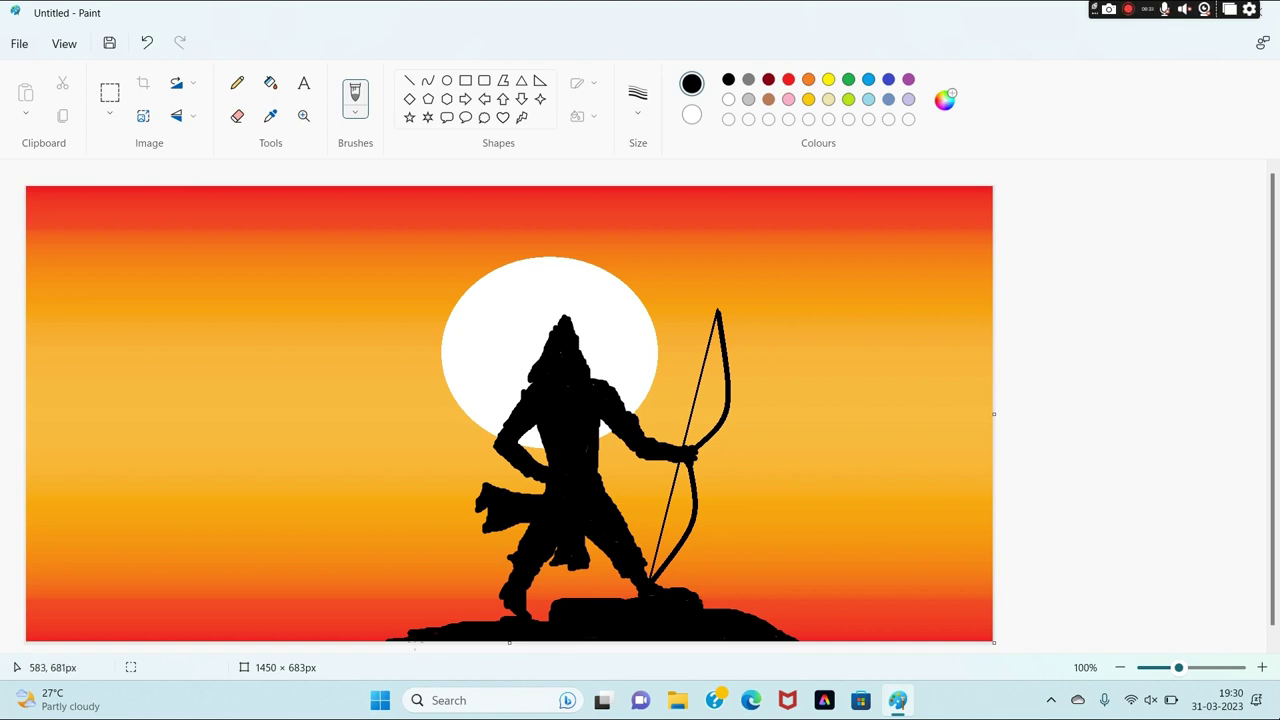
{"action": "left_click_drag", "start_coordinate": [595, 631], "coordinate": [411, 633]}
Try extending the bow's upper tip with the brush, undo it, and refine the outline of the left foot.
{"action": "left_click_drag", "start_coordinate": [719, 305], "coordinate": [719, 316]}
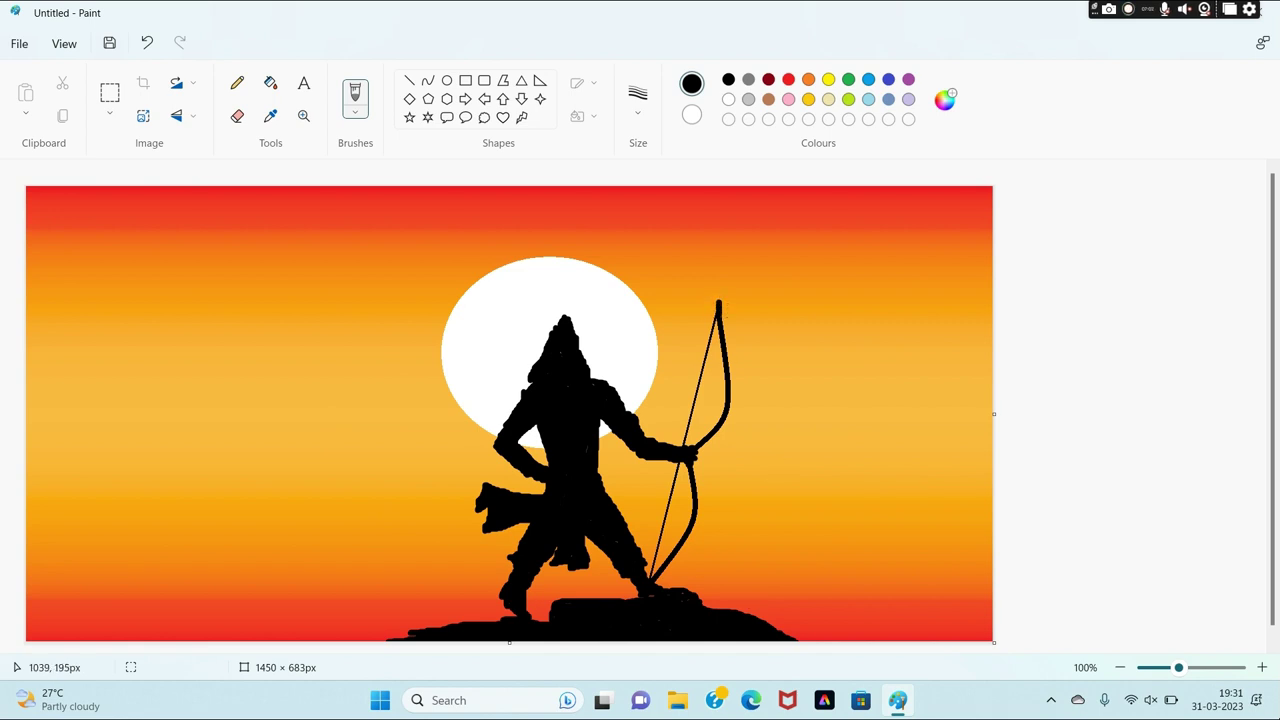
{"action": "left_click", "coordinate": [147, 43]}
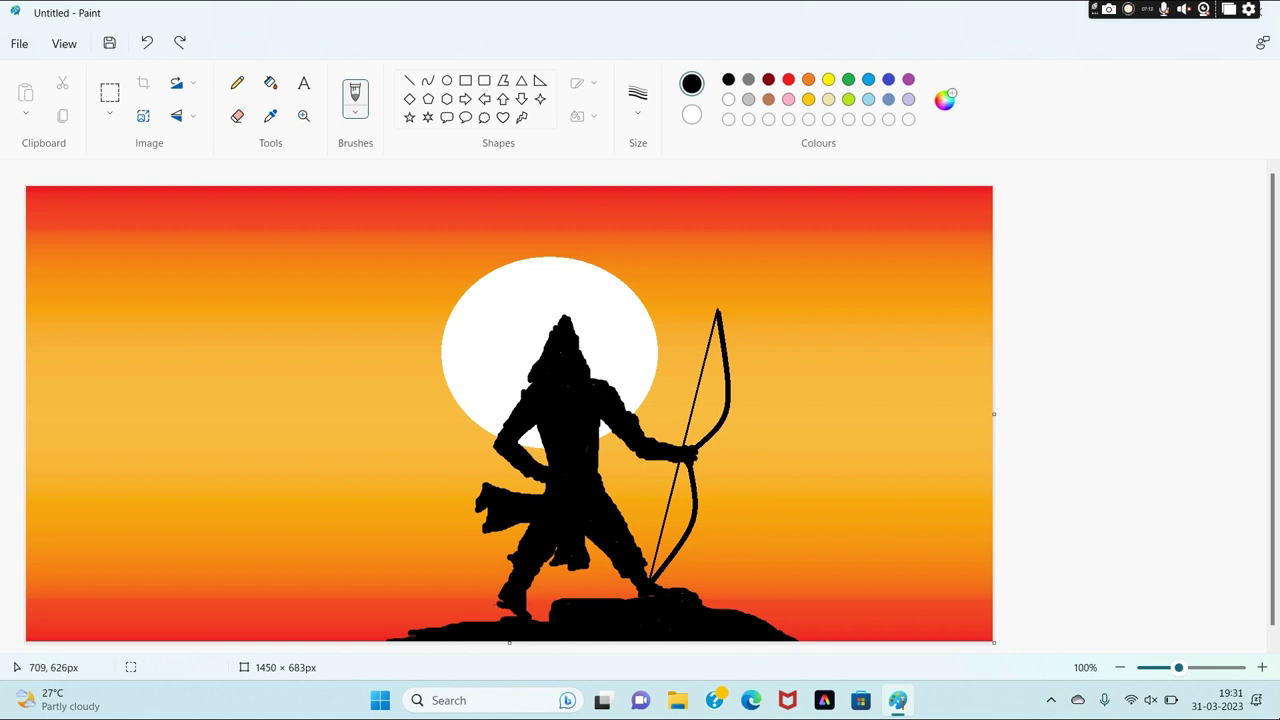
{"action": "left_click", "coordinate": [261, 226]}
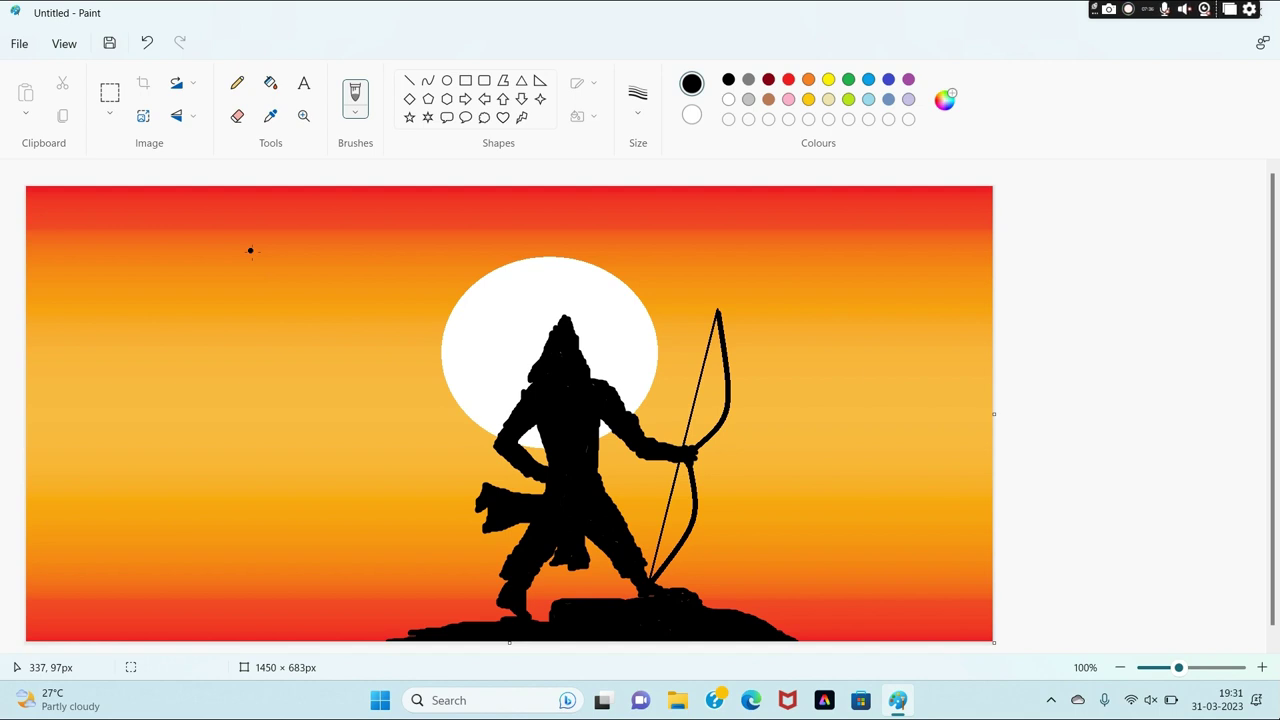
{"action": "left_click", "coordinate": [147, 43]}
{"action": "left_click", "coordinate": [147, 43]}
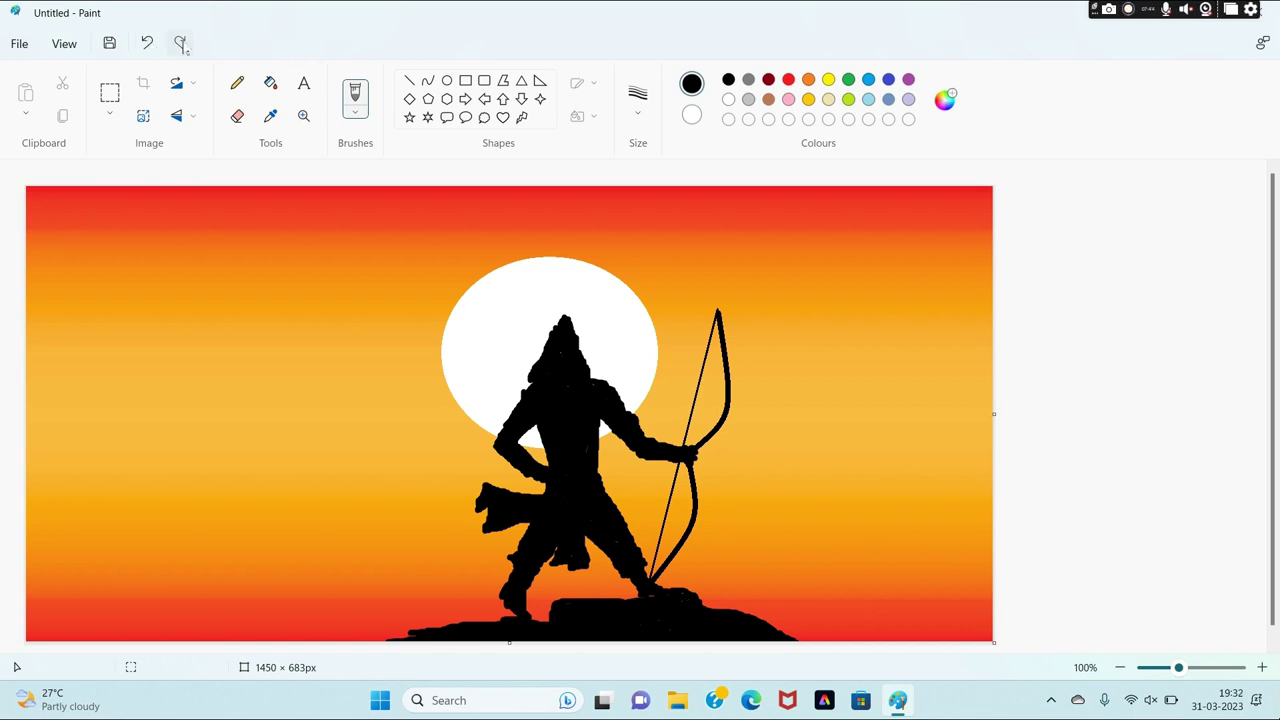
{"action": "left_click", "coordinate": [180, 43]}
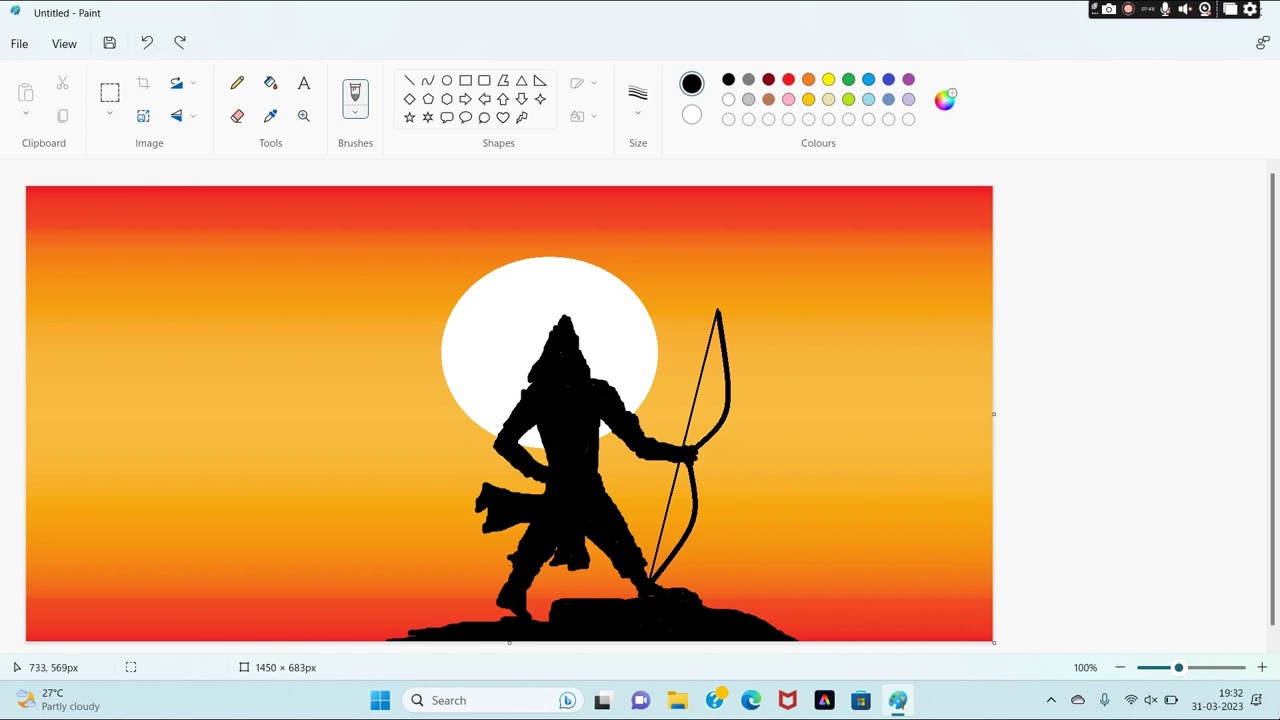
Paint a small quiver behind the left shoulder and draw a 3 px arrow line about 38 × 28 px out of it.
{"action": "left_click", "coordinate": [502, 471]}
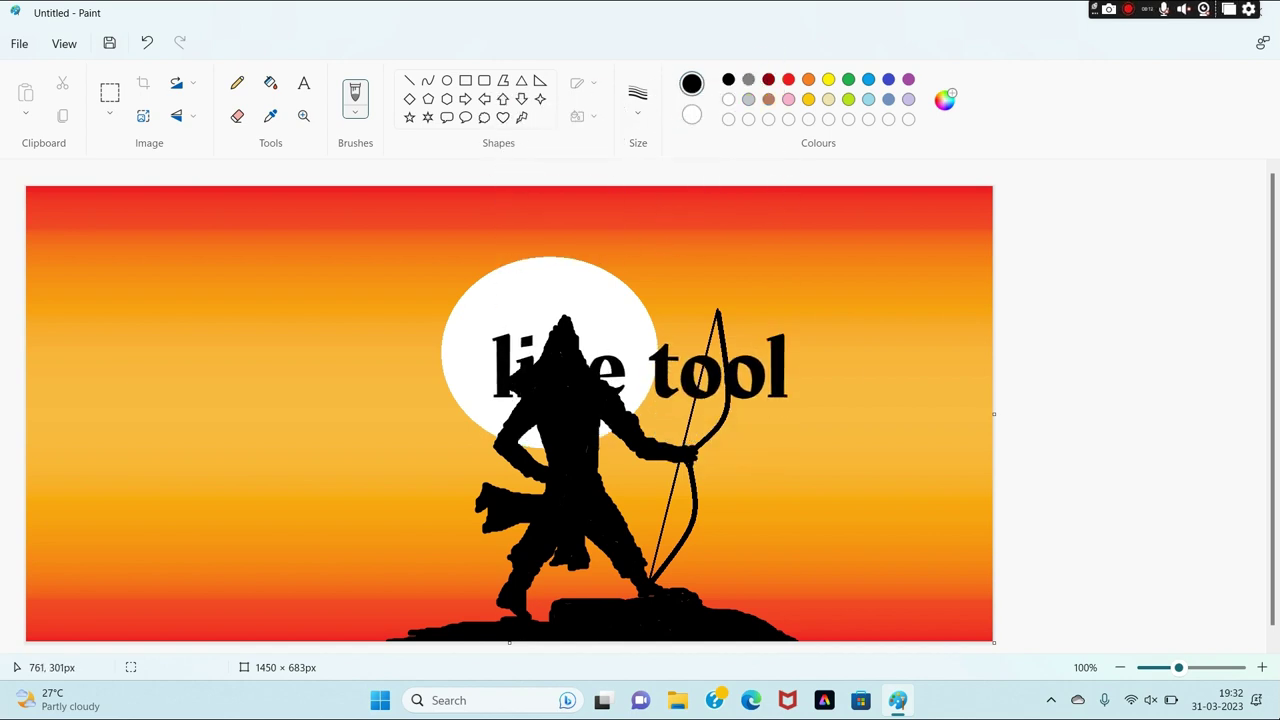
{"action": "left_click", "coordinate": [408, 82]}
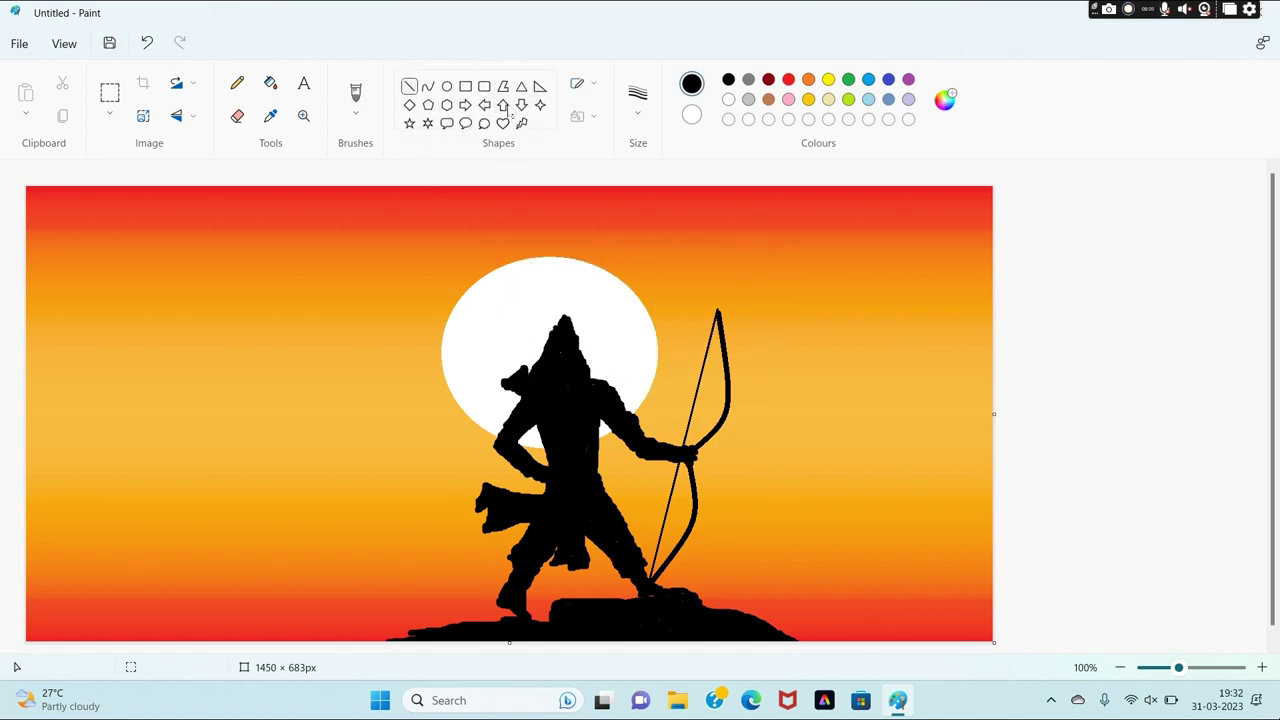
{"action": "left_click_drag", "start_coordinate": [494, 368], "coordinate": [519, 386]}
{"action": "left_click", "coordinate": [641, 118]}
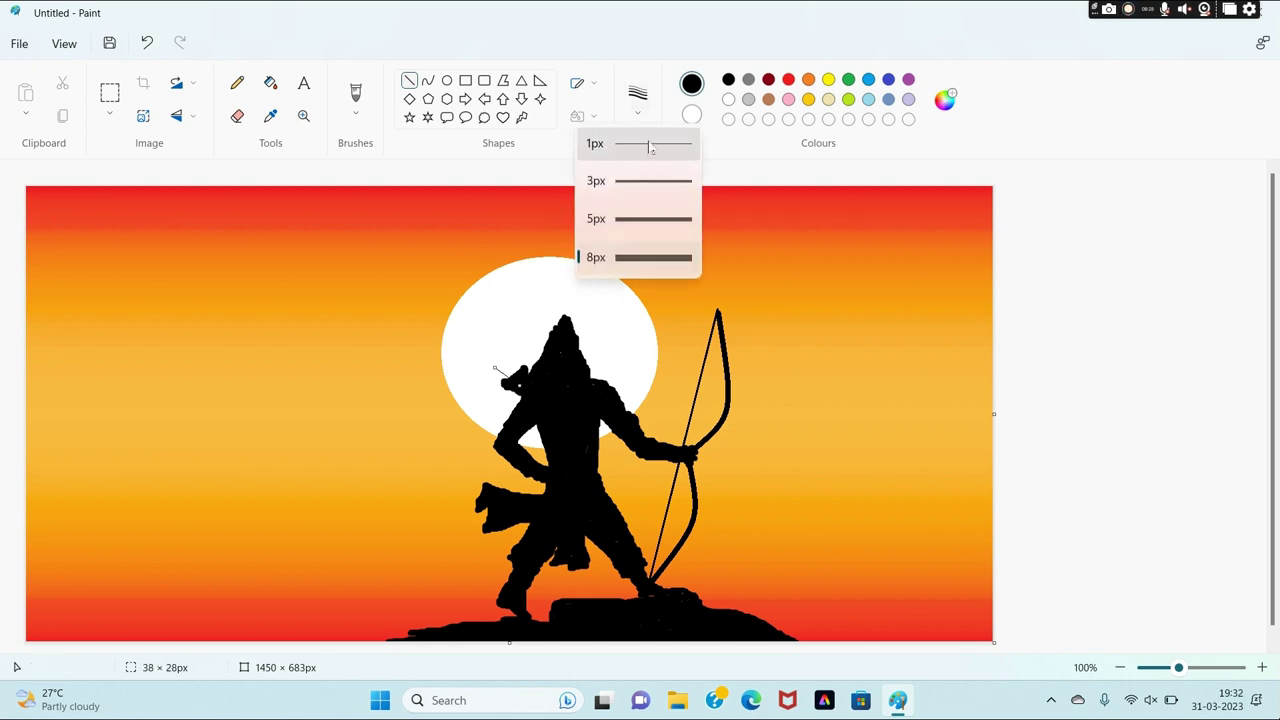
{"action": "left_click", "coordinate": [650, 180]}
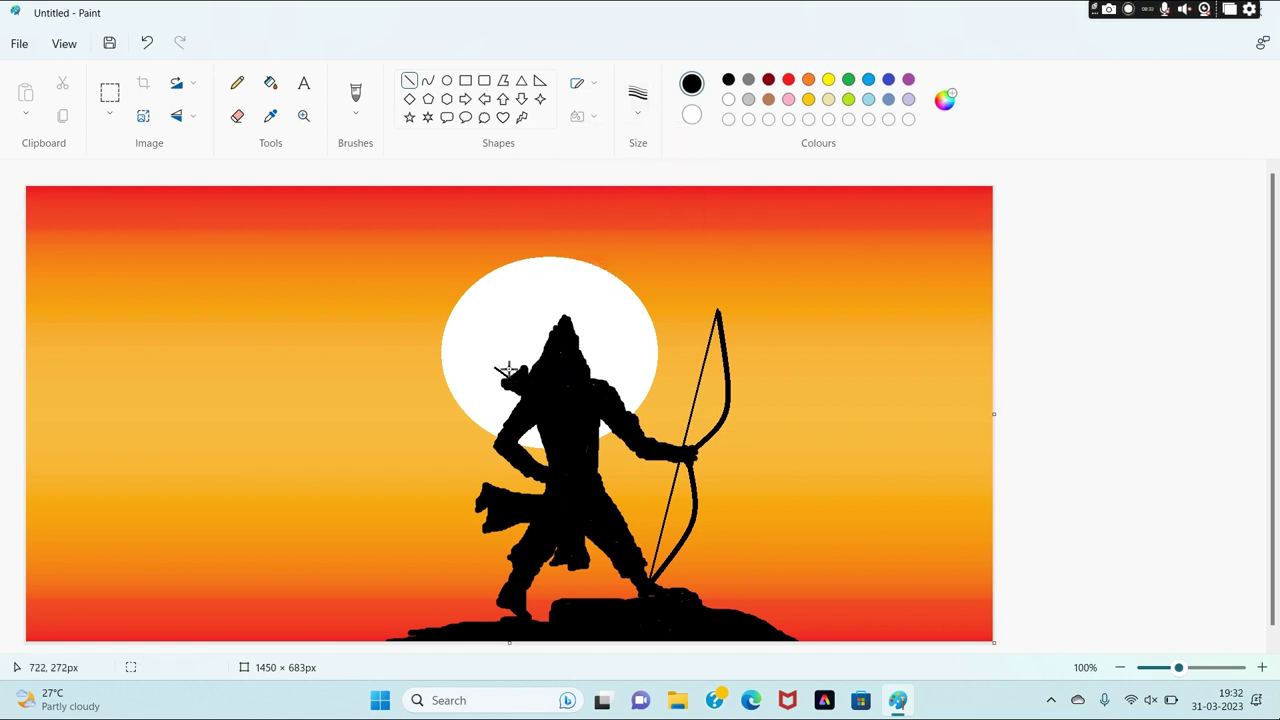
Add several more short parallel arrow lines sticking out of the quiver.
{"action": "mouse_move", "coordinate": [526, 380]}
{"action": "left_mouse_down"}
{"action": "mouse_move", "coordinate": [550, 403]}
{"action": "mouse_move", "coordinate": [487, 348]}
{"action": "mouse_move", "coordinate": [523, 379]}
{"action": "mouse_move", "coordinate": [516, 366]}
{"action": "left_mouse_up"}
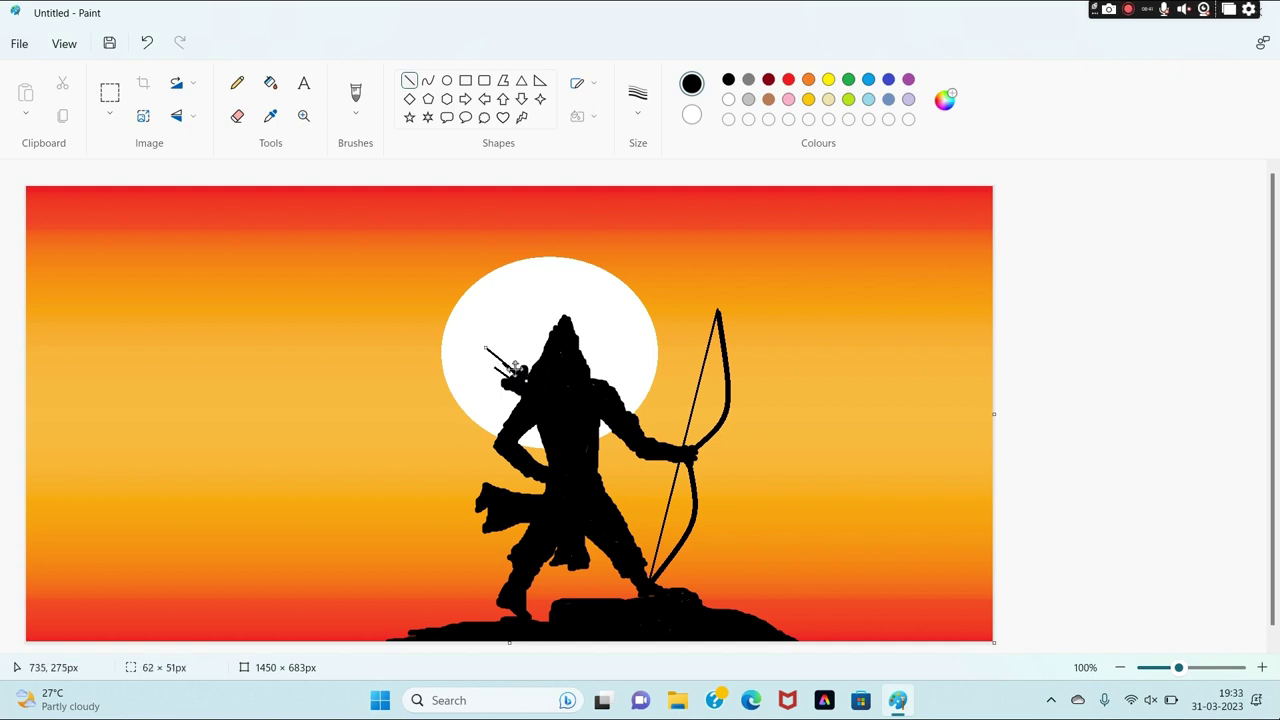
{"action": "left_click", "coordinate": [507, 364]}
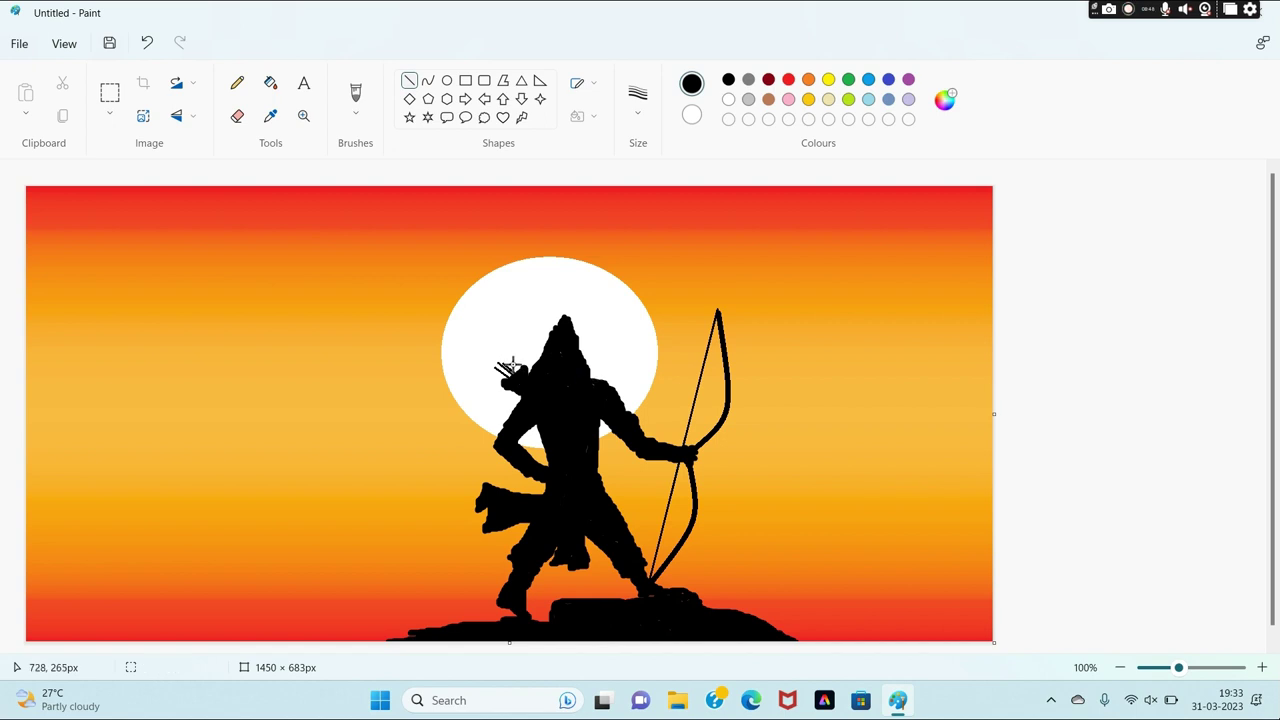
{"action": "mouse_move", "coordinate": [512, 363]}
{"action": "left_mouse_down"}
{"action": "mouse_move", "coordinate": [532, 382]}
{"action": "mouse_move", "coordinate": [508, 381]}
{"action": "mouse_move", "coordinate": [523, 381]}
{"action": "left_mouse_up"}
{"action": "left_click", "coordinate": [520, 368]}
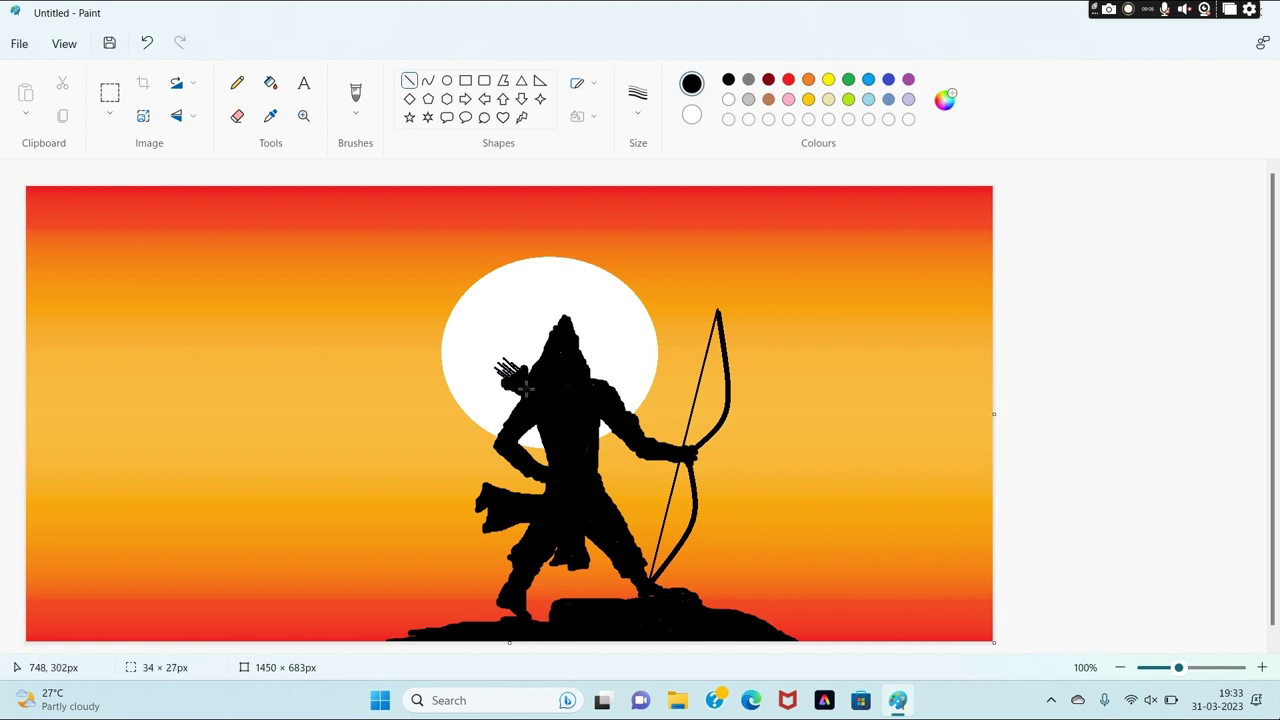
{"action": "left_click", "coordinate": [567, 377]}
{"action": "mouse_move", "coordinate": [515, 363]}
{"action": "left_mouse_down"}
{"action": "mouse_move", "coordinate": [530, 377]}
{"action": "mouse_move", "coordinate": [513, 376]}
{"action": "left_mouse_up"}
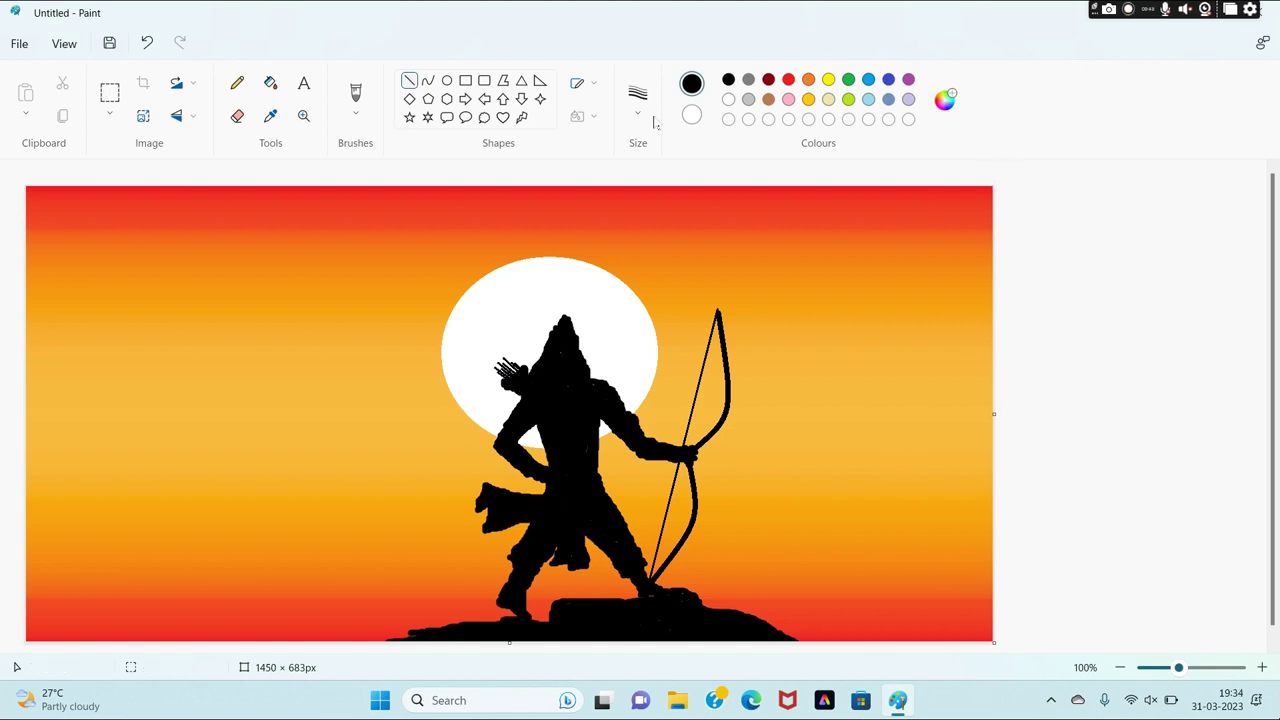
Extend the bow's upper tip with a short line, shape it into a hooked end with a 3 px brush, and reset the brush to 8 px.
{"action": "left_click", "coordinate": [428, 81]}
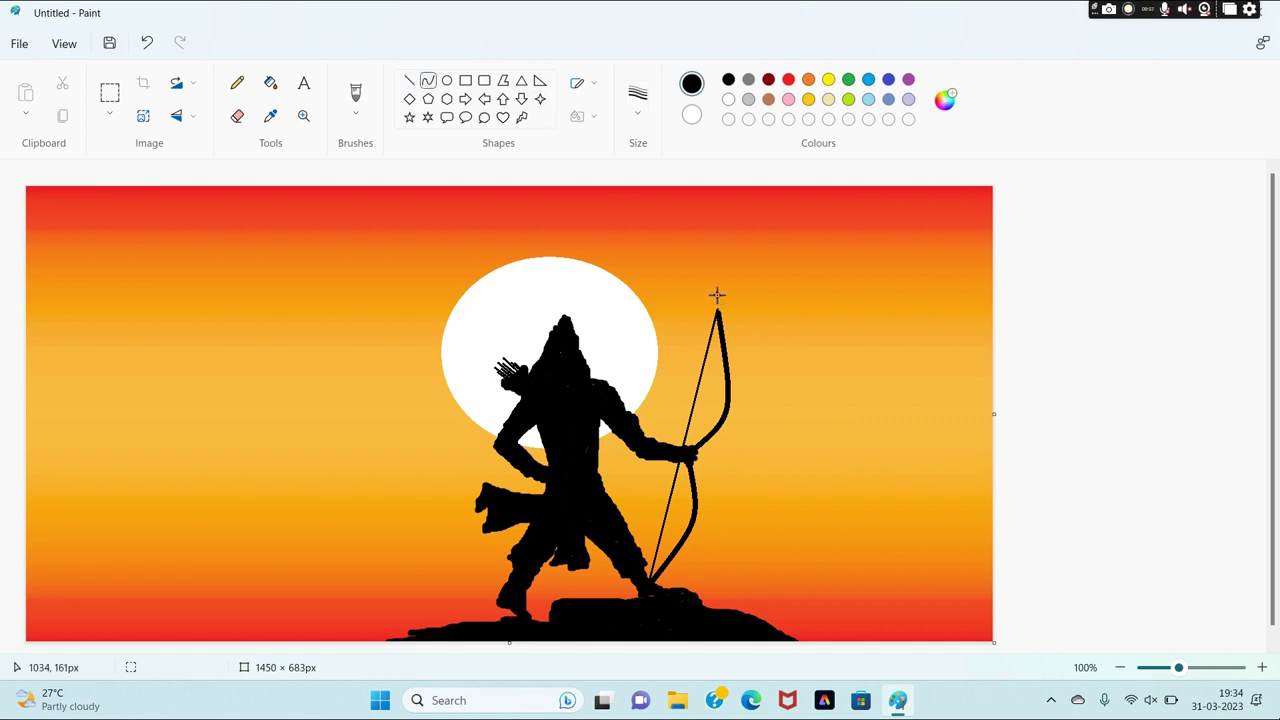
{"action": "mouse_move", "coordinate": [719, 297]}
{"action": "left_mouse_down"}
{"action": "mouse_move", "coordinate": [727, 338]}
{"action": "mouse_move", "coordinate": [718, 314]}
{"action": "left_mouse_up"}
{"action": "left_click", "coordinate": [356, 92]}
{"action": "left_click", "coordinate": [637, 100]}
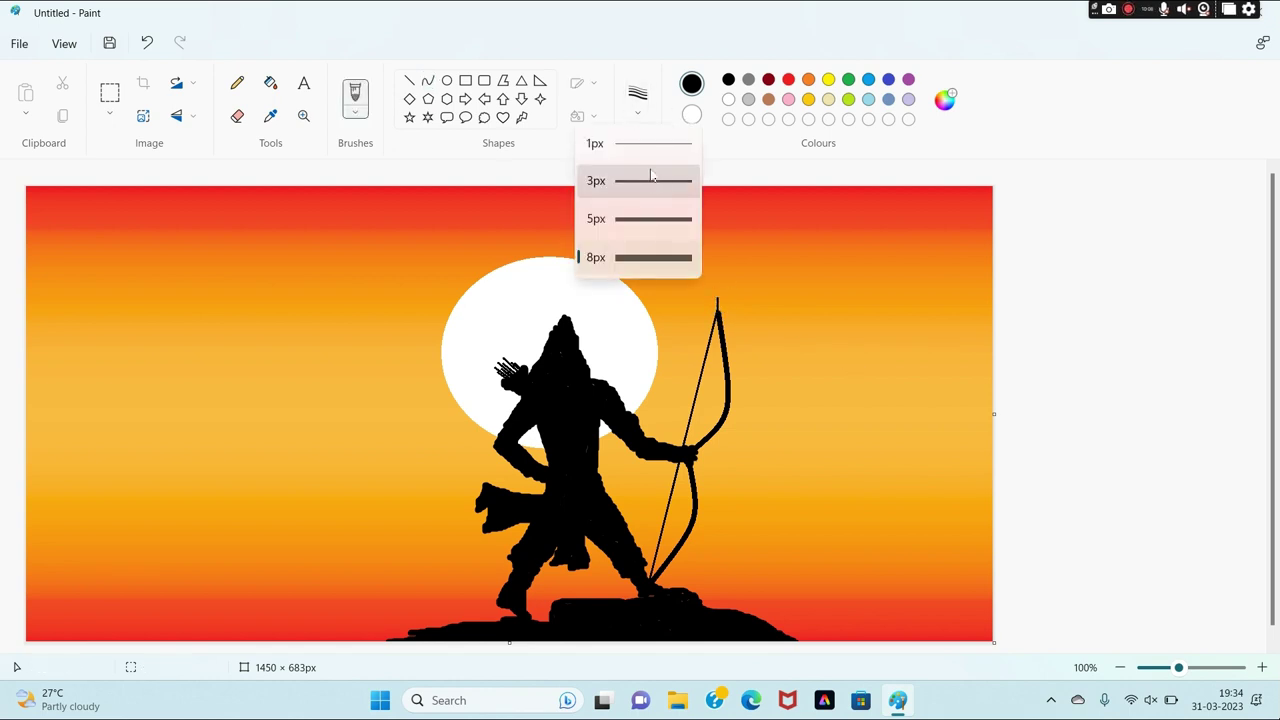
{"action": "left_click", "coordinate": [640, 180]}
{"action": "key", "text": "ctrl+z"}
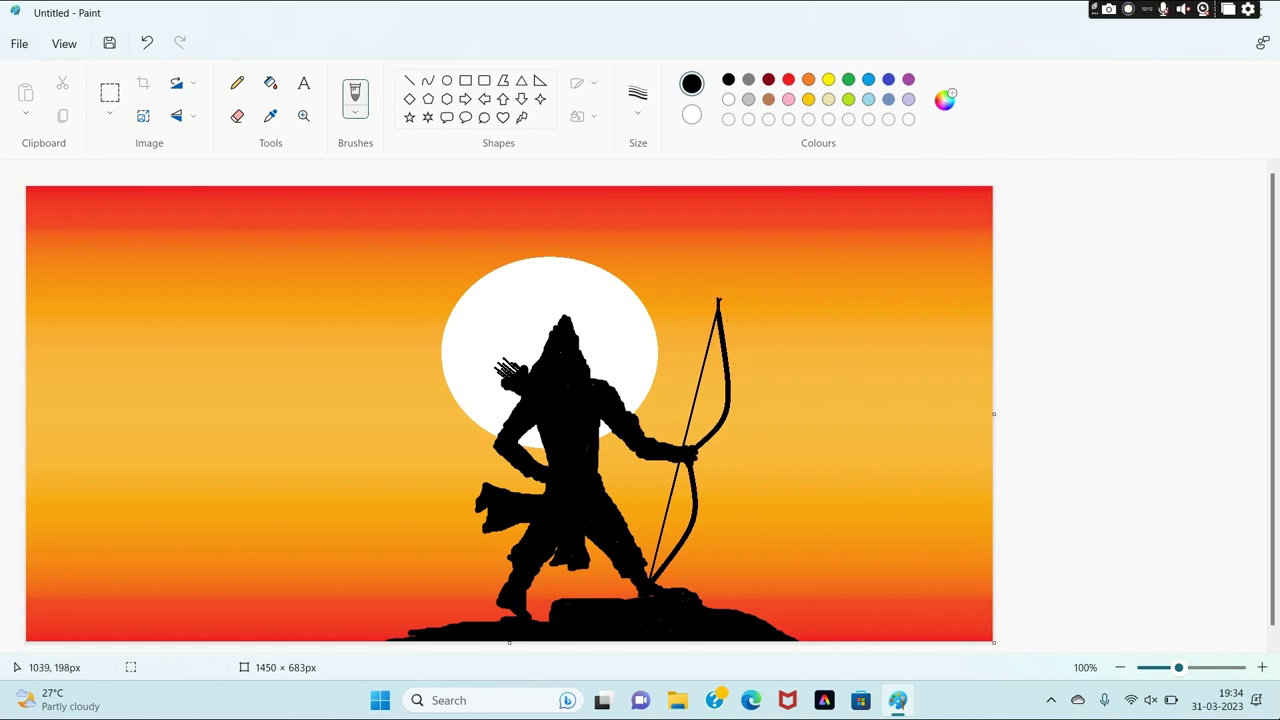
{"action": "left_click", "coordinate": [638, 100]}
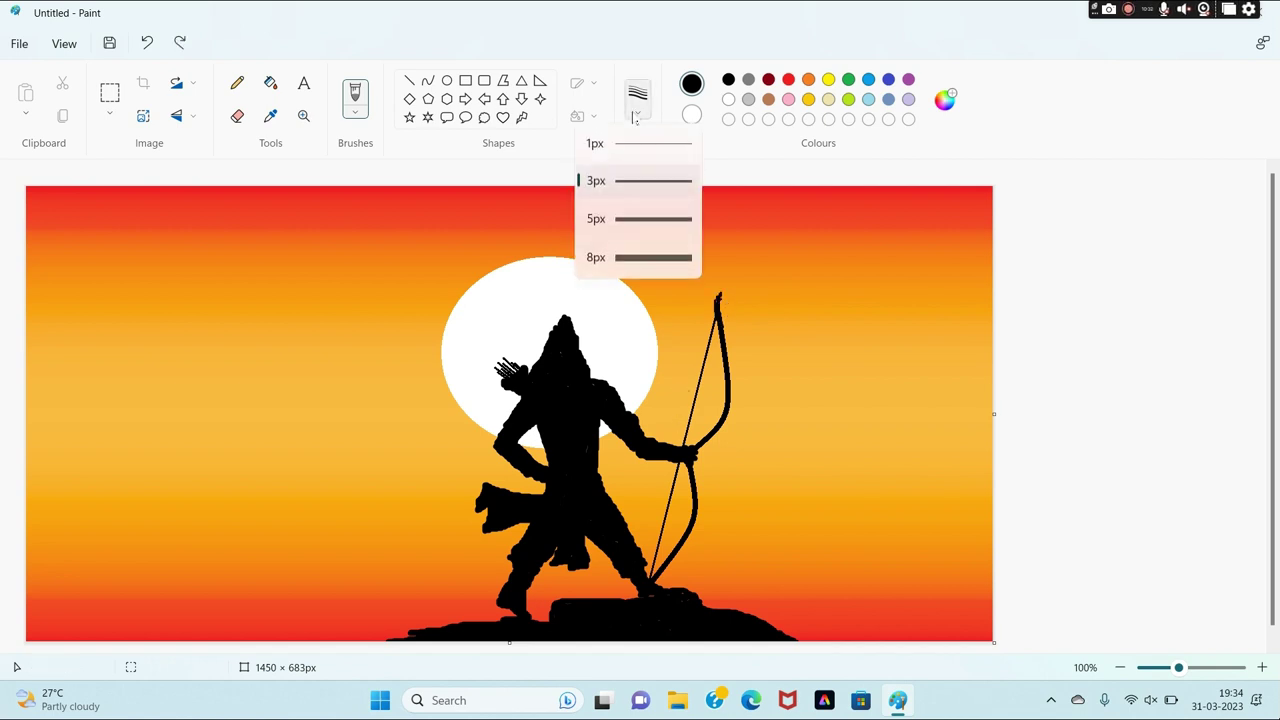
{"action": "left_click", "coordinate": [663, 258]}
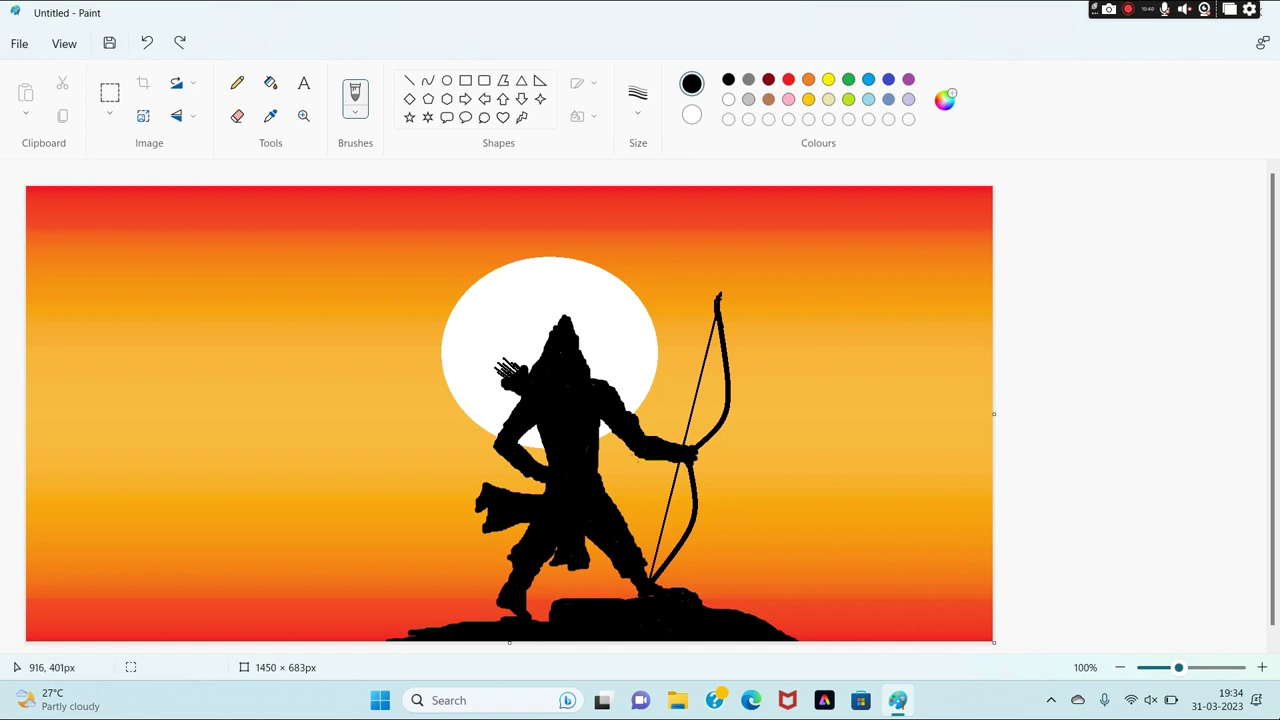
Frame the whole canvas with an unfilled black rectangle about 1451 × 680 px and give its outline an 8 px thickness.
{"action": "left_click", "coordinate": [594, 251]}
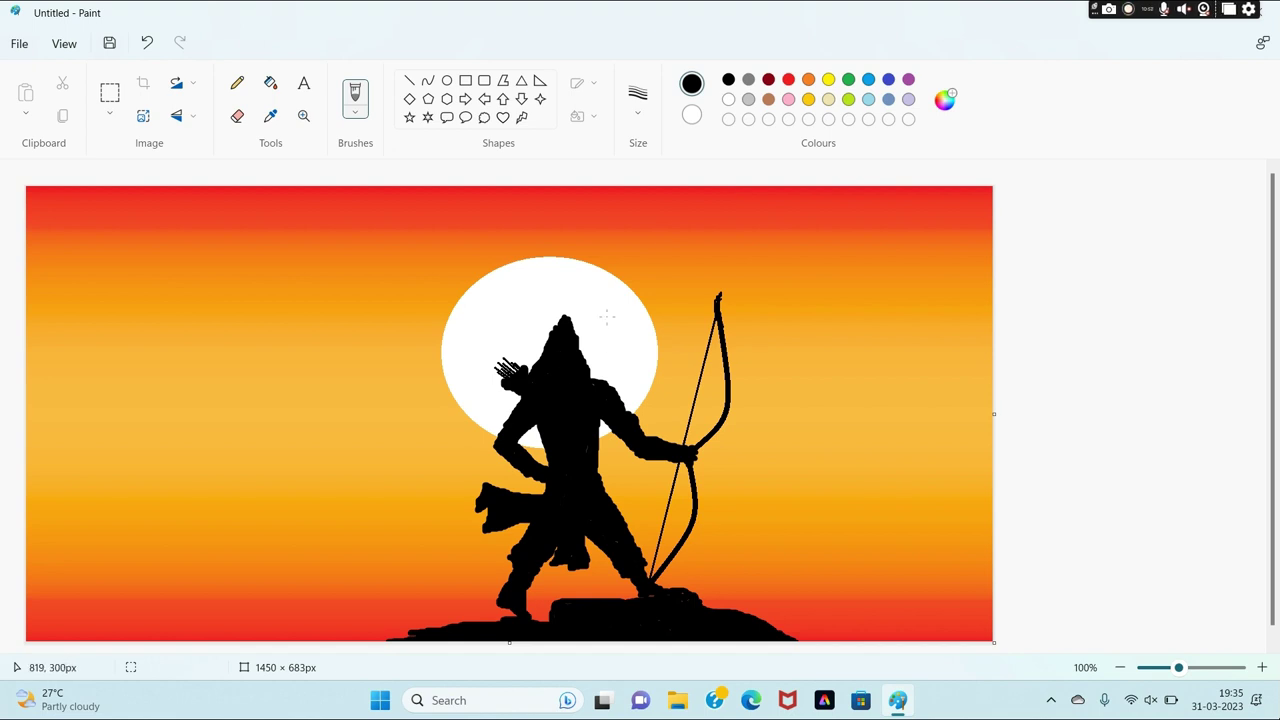
{"action": "left_click", "coordinate": [465, 80]}
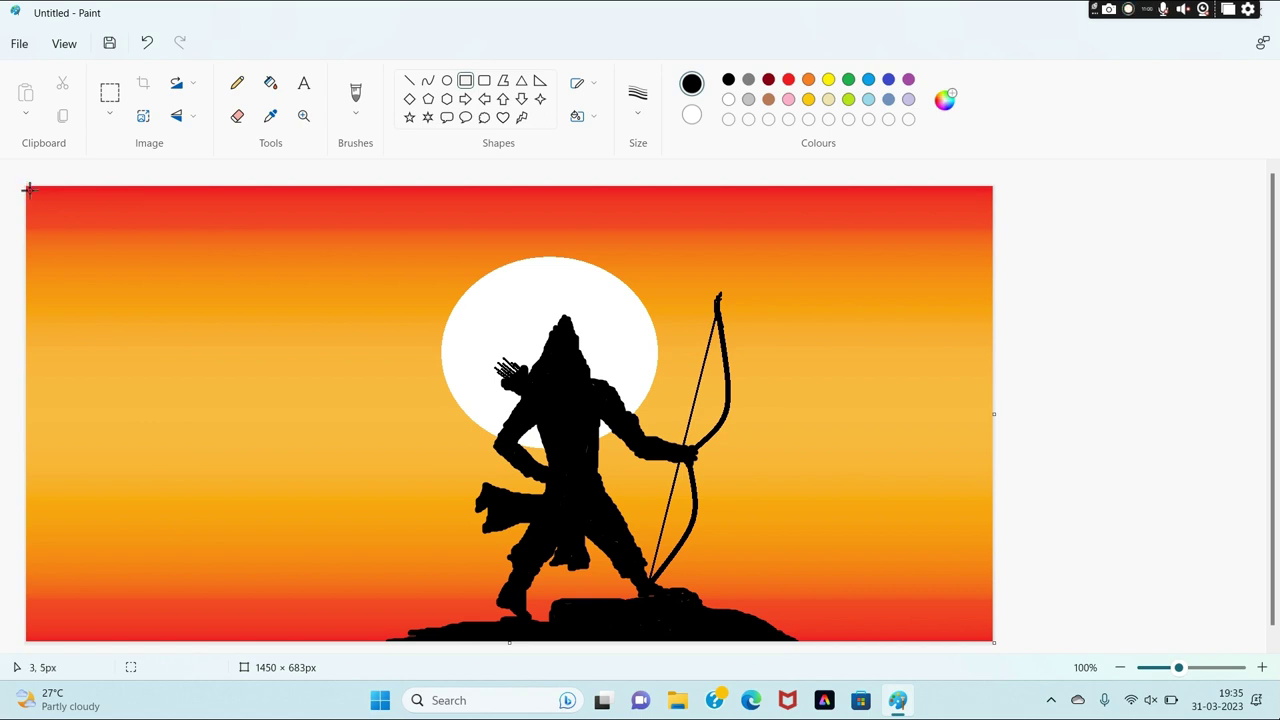
{"action": "left_click_drag", "start_coordinate": [28, 190], "coordinate": [994, 641]}
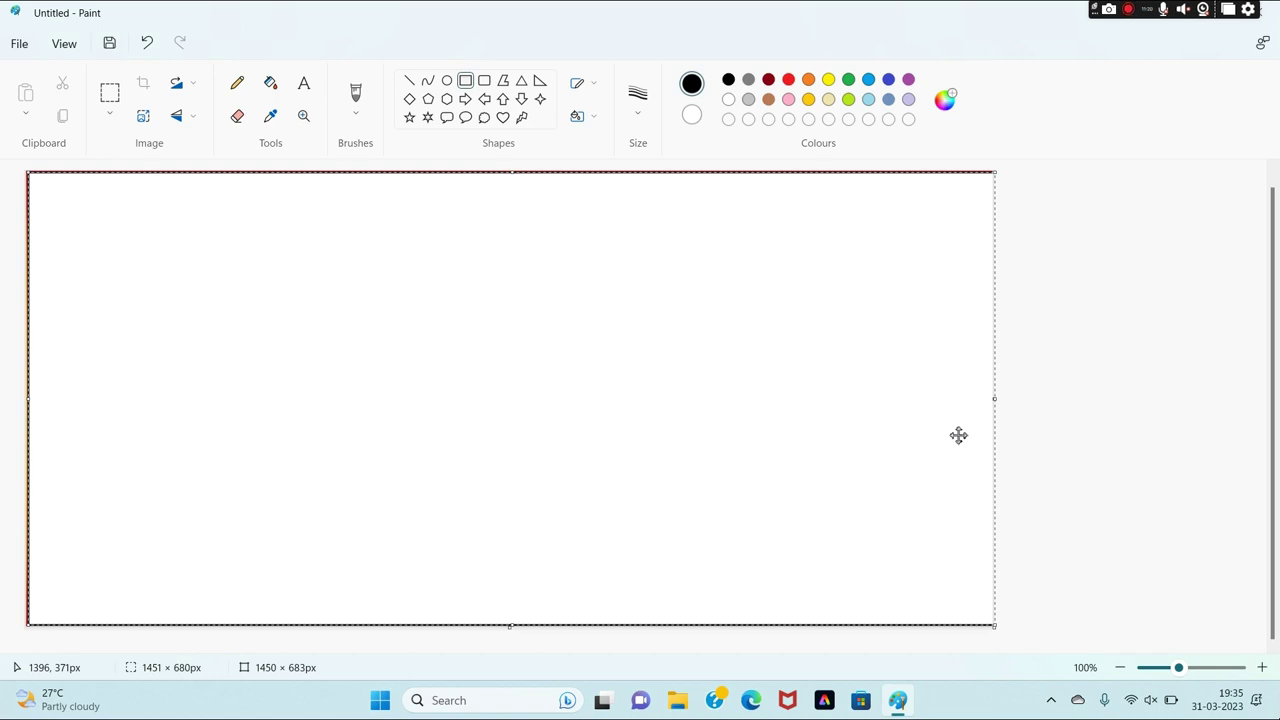
{"action": "left_click", "coordinate": [590, 116]}
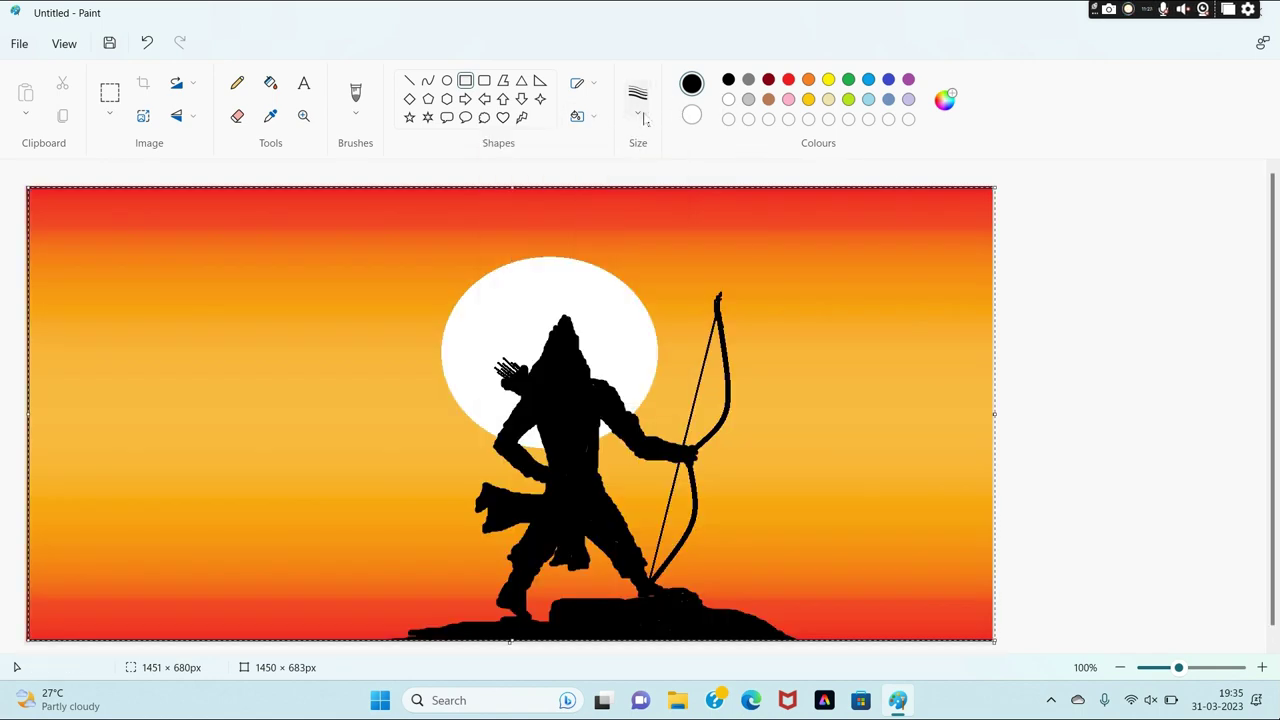
{"action": "left_click", "coordinate": [645, 118]}
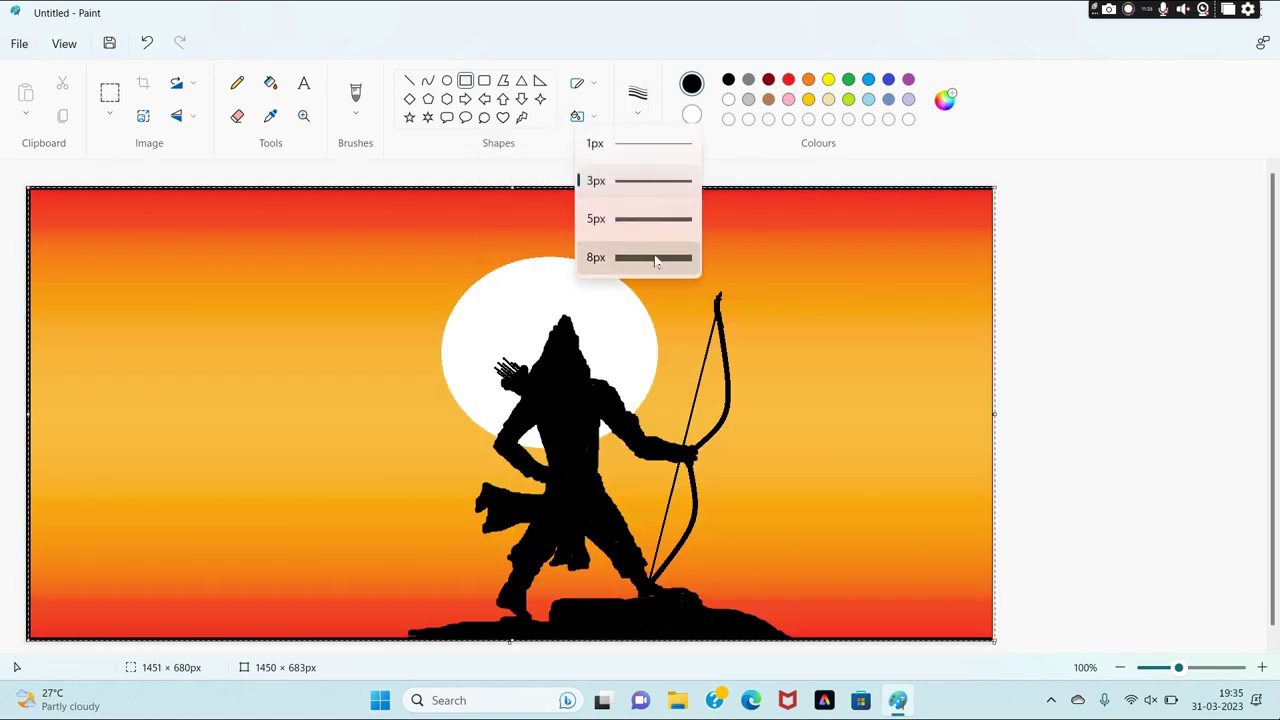
{"action": "left_click", "coordinate": [654, 257]}
{"action": "left_click", "coordinate": [1051, 420]}
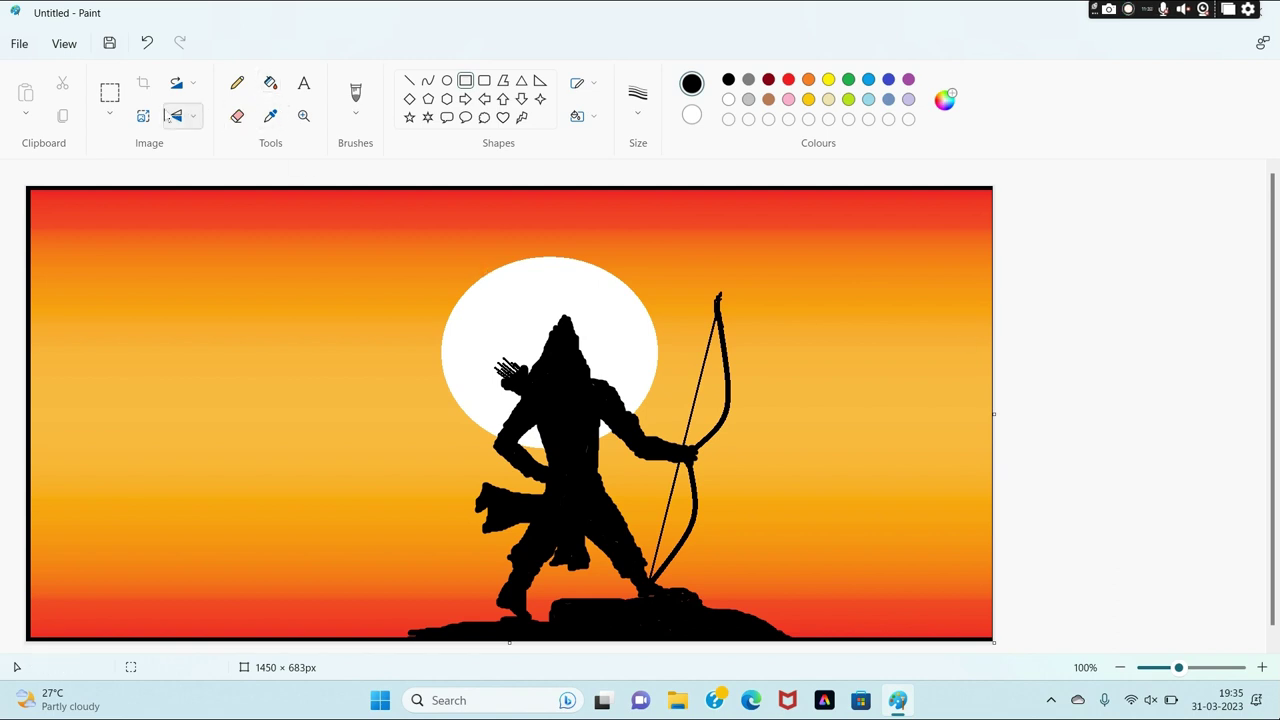
Add a text box in the sky to the left of the sun and enter "jay shree ram".
{"action": "left_click", "coordinate": [304, 83]}
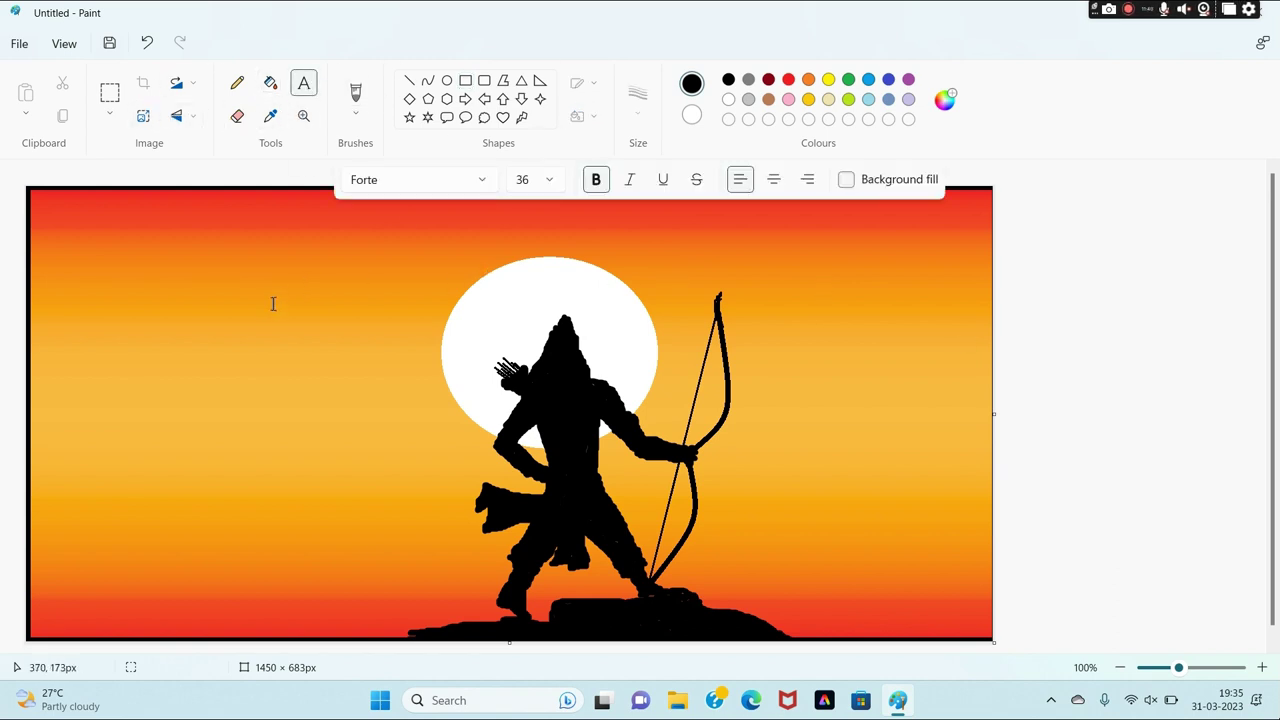
{"action": "left_click_drag", "start_coordinate": [133, 311], "coordinate": [383, 435]}
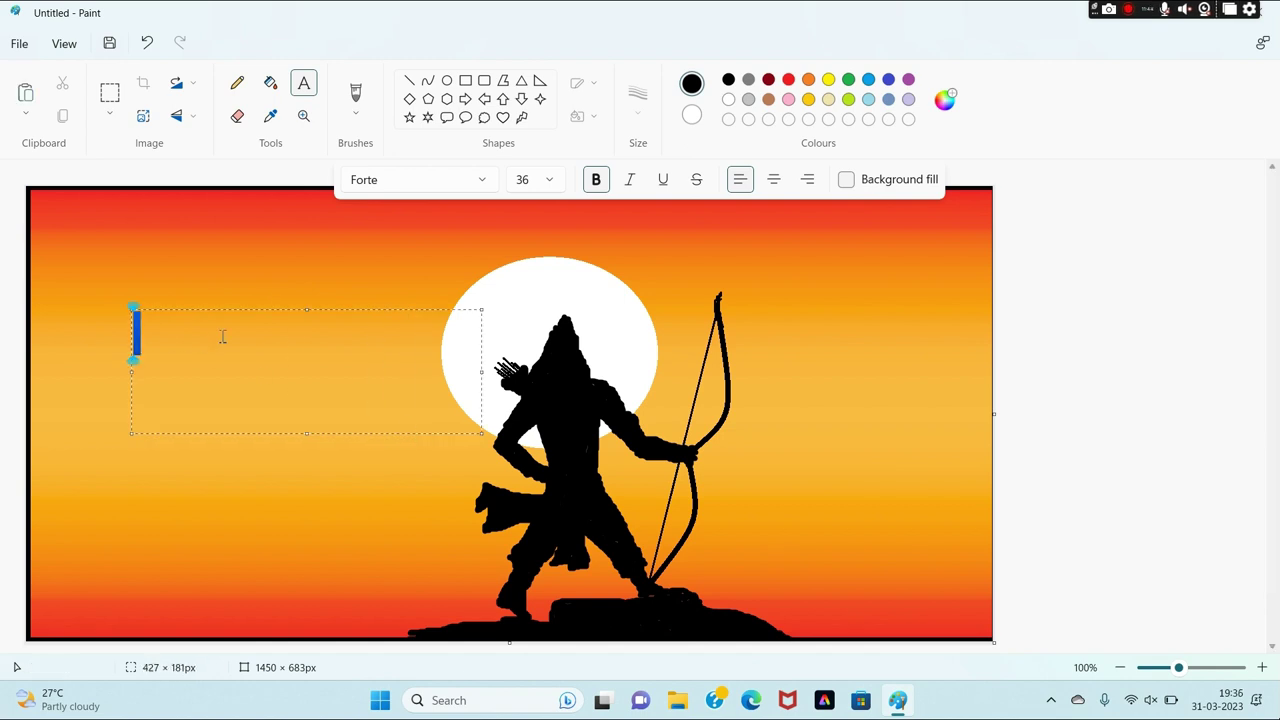
{"action": "type", "text": "jay s"}
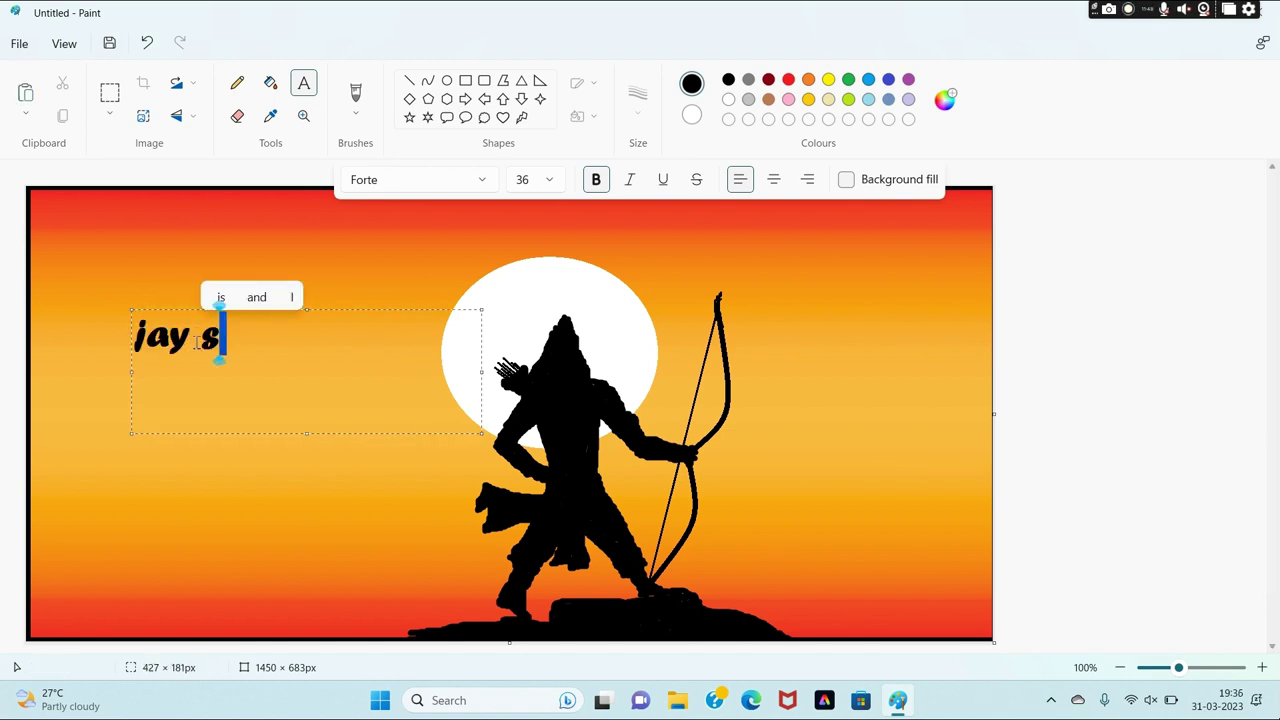
{"action": "type", "text": "hree ram"}
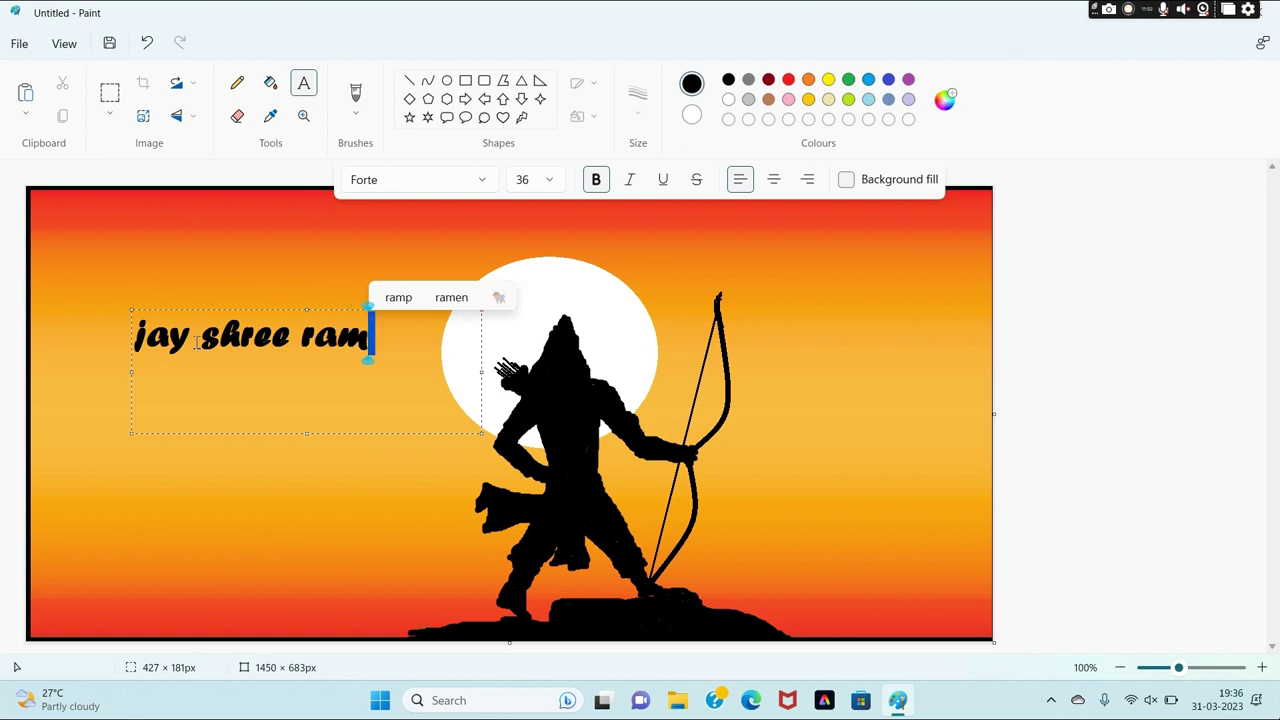
Select the whole "jay shree ram" caption and try fonts such as Exotc350 Bd BT and Franklin Gothic Demi Cond on it.
{"action": "left_click", "coordinate": [483, 181]}
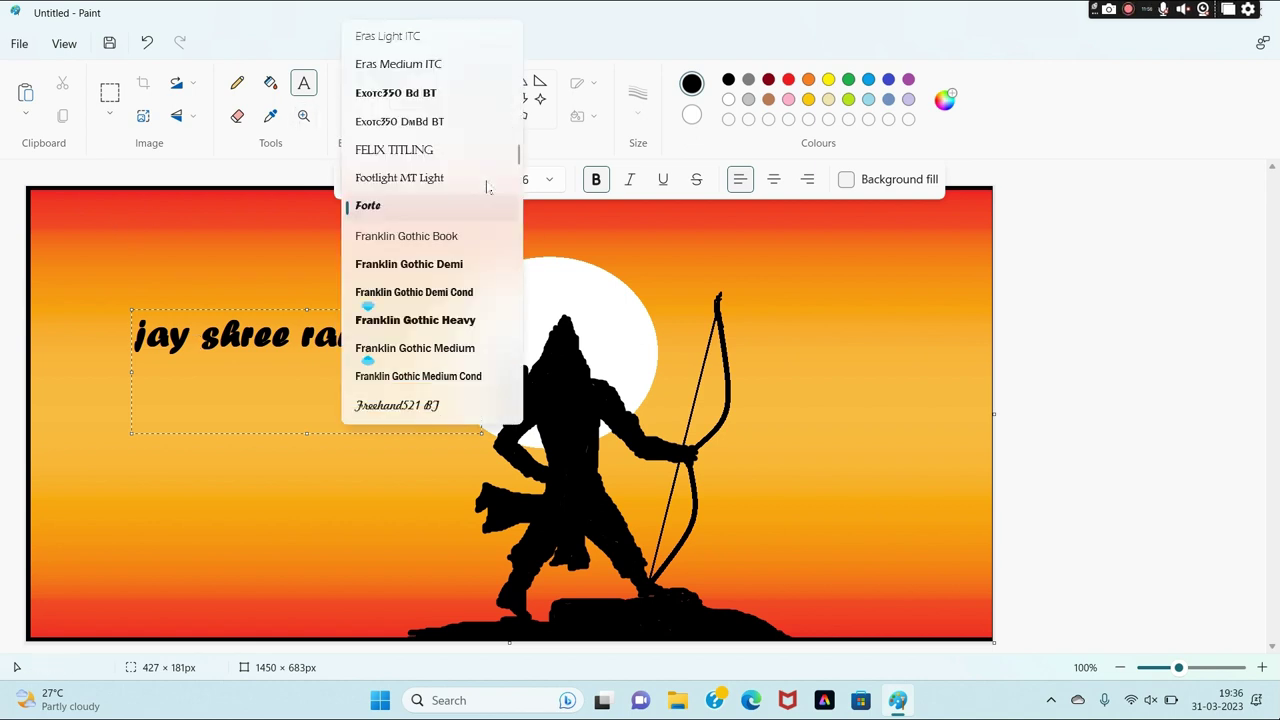
{"action": "left_click", "coordinate": [398, 96]}
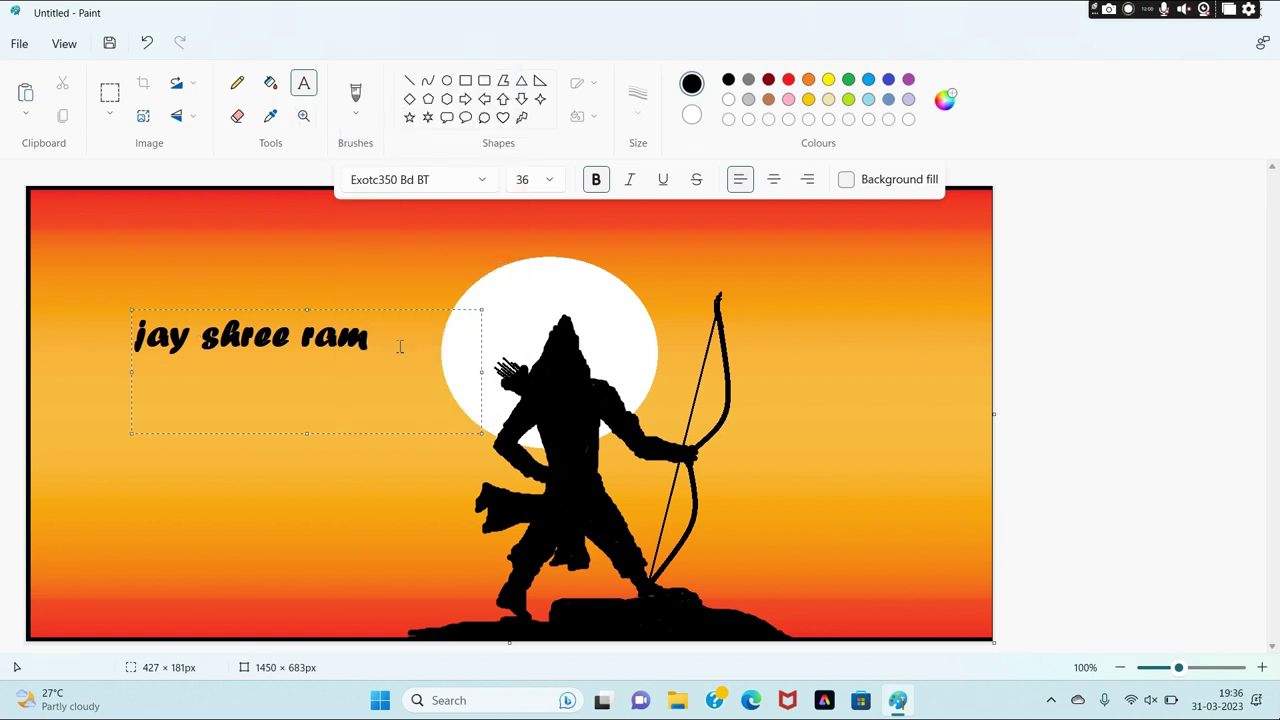
{"action": "left_click_drag", "start_coordinate": [400, 342], "coordinate": [436, 362]}
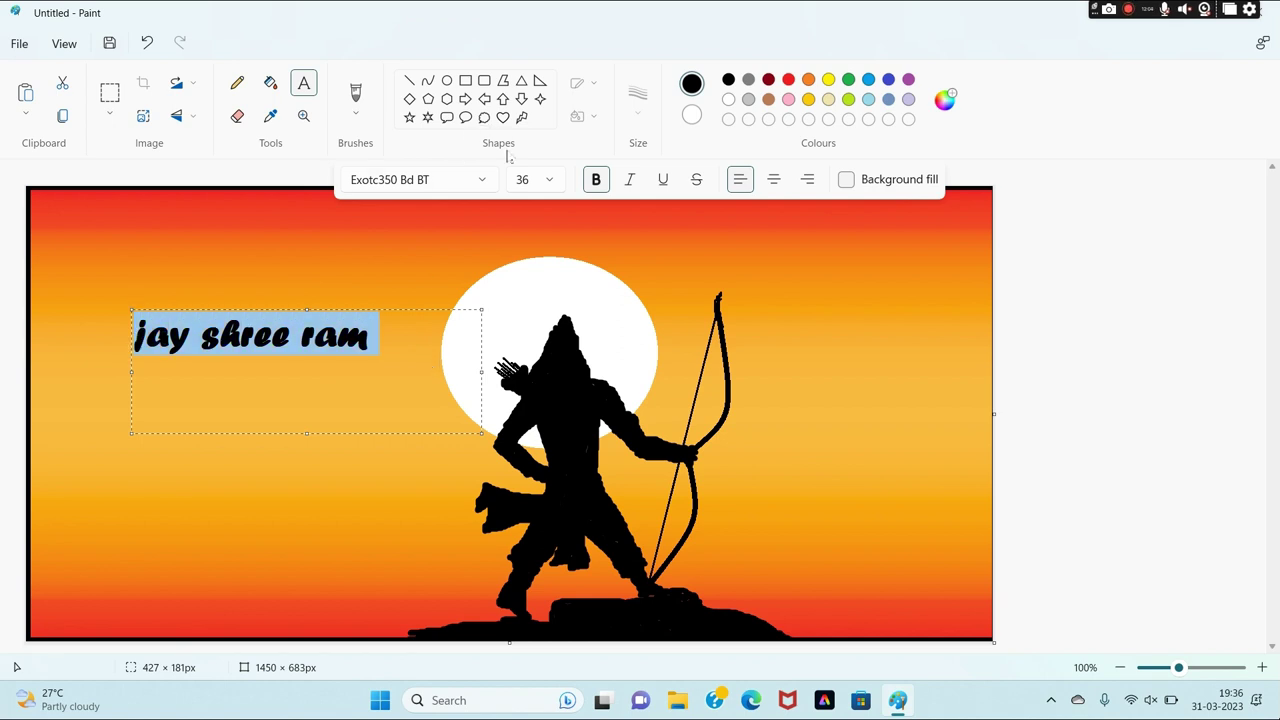
{"action": "left_click", "coordinate": [483, 181]}
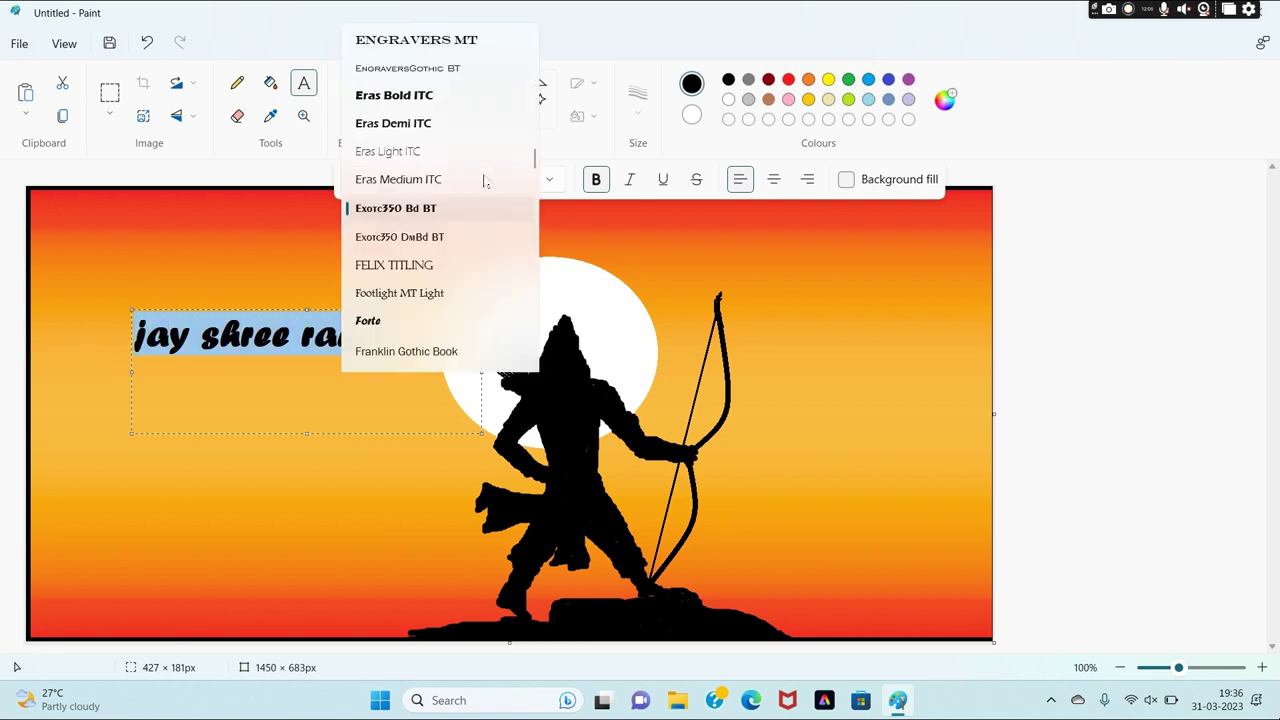
{"action": "left_click", "coordinate": [409, 209]}
{"action": "left_click", "coordinate": [480, 183]}
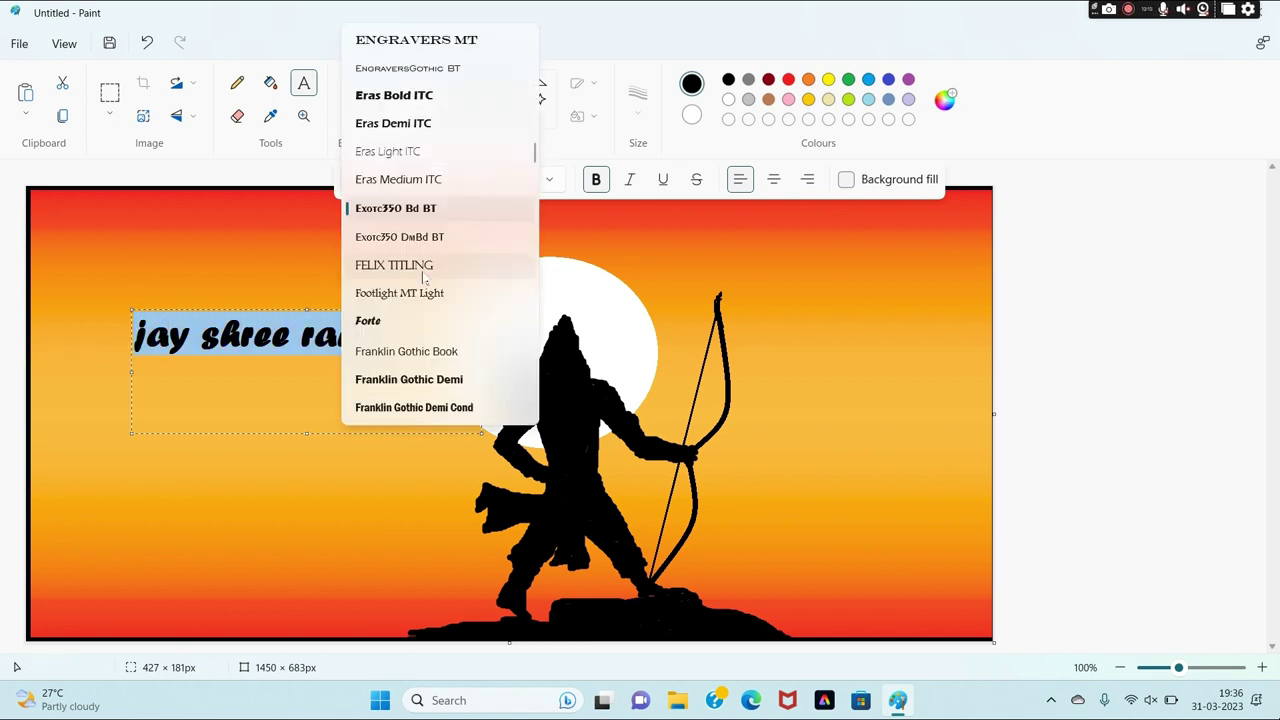
{"action": "left_click", "coordinate": [374, 328]}
{"action": "left_click", "coordinate": [480, 183]}
{"action": "left_click", "coordinate": [410, 291]}
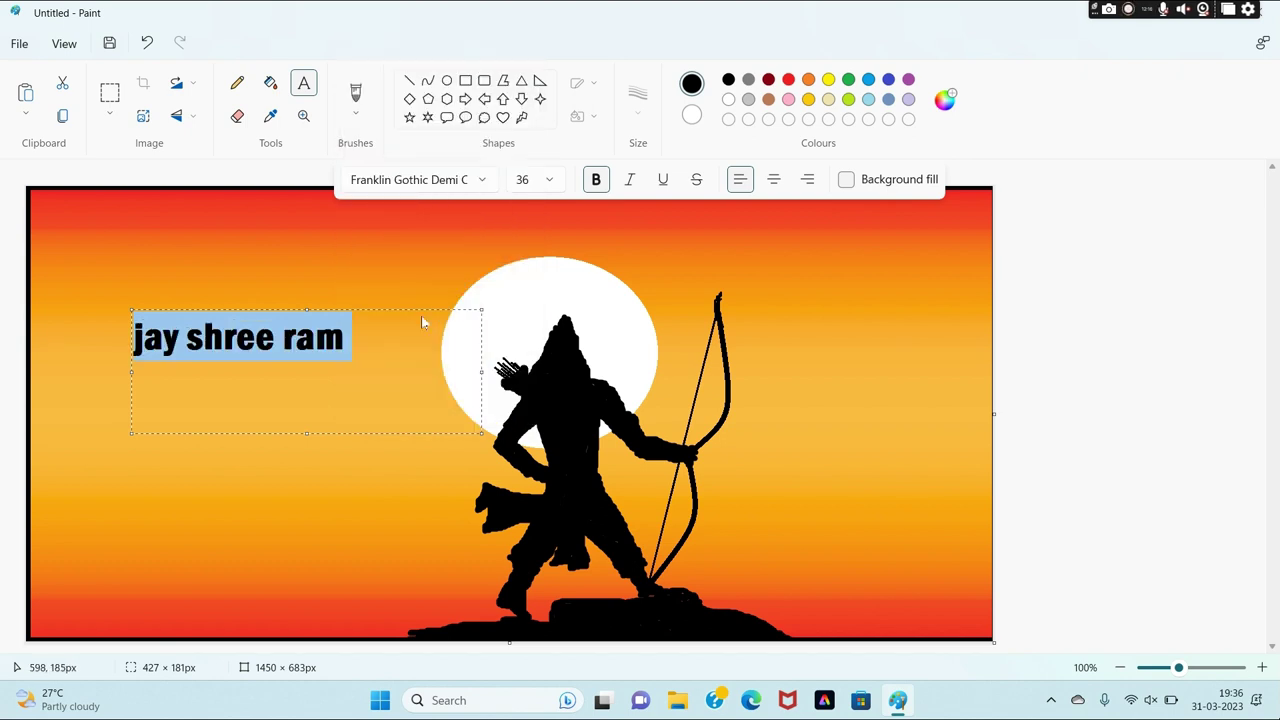
Try the Freehand521 BT font on the selected caption, then change it to Freestyle Script.
{"action": "left_click", "coordinate": [482, 182]}
{"action": "left_click", "coordinate": [416, 324]}
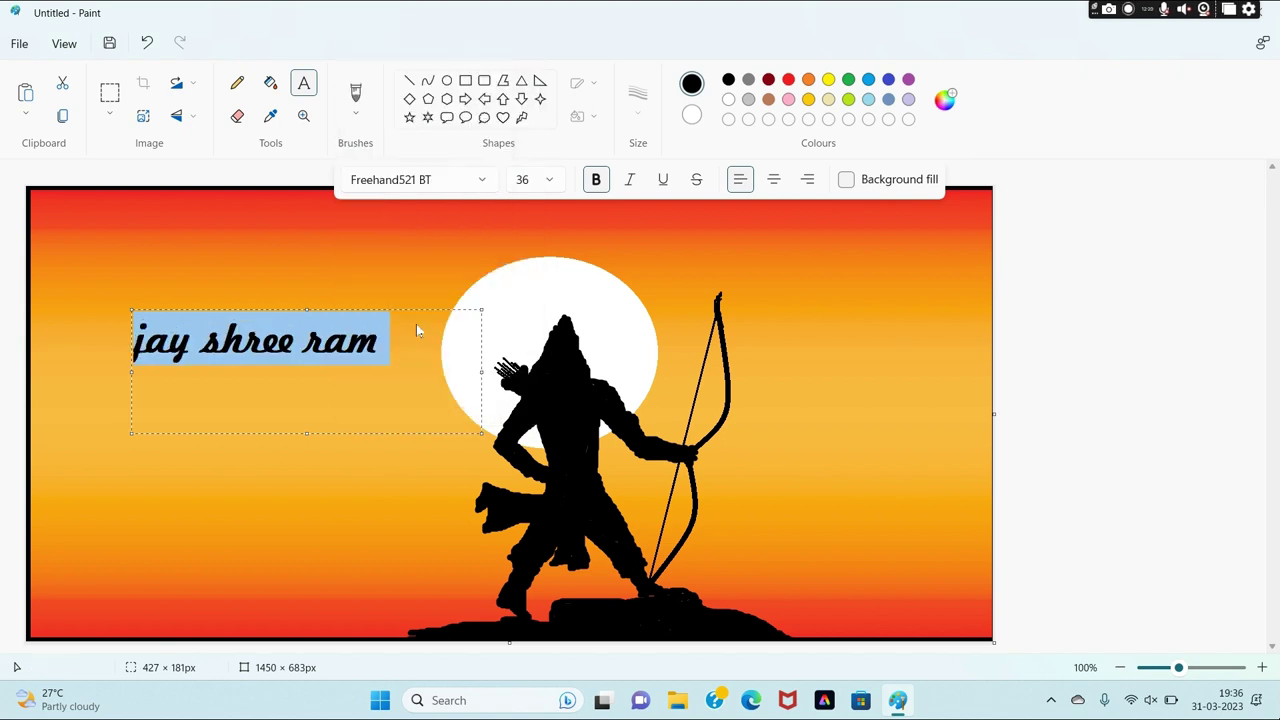
{"action": "left_click", "coordinate": [480, 183]}
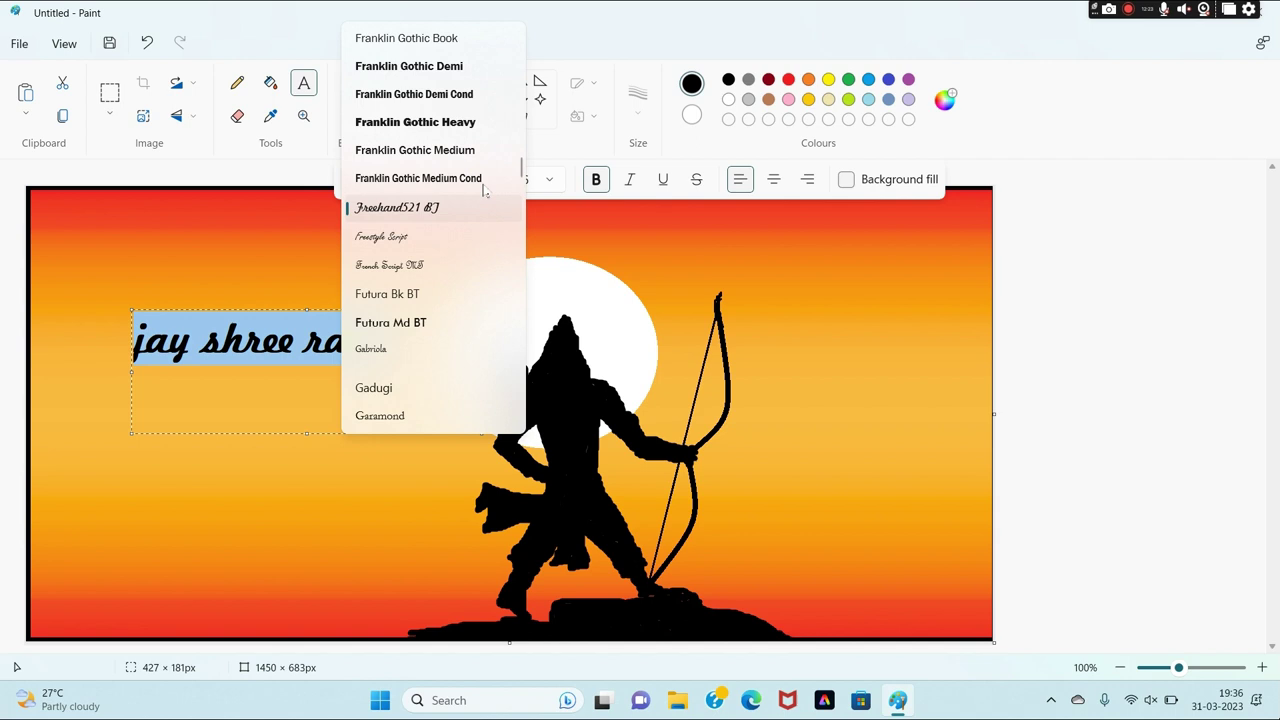
{"action": "left_click", "coordinate": [398, 237]}
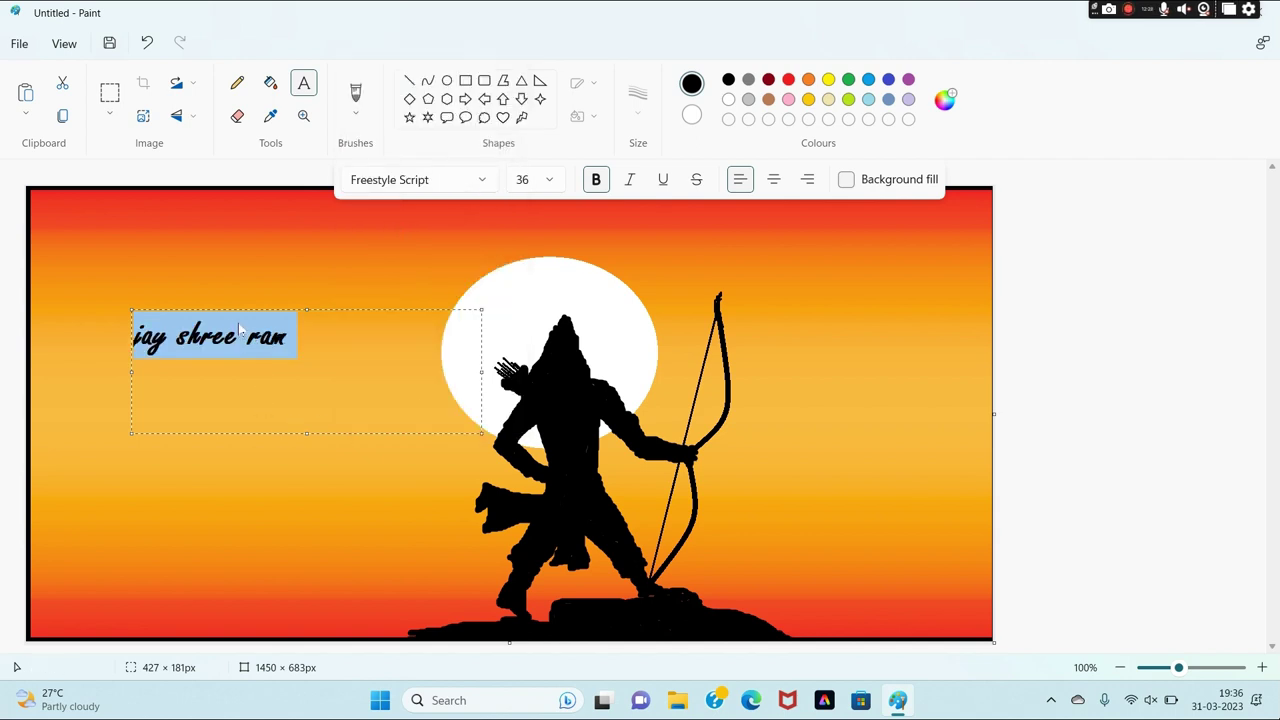